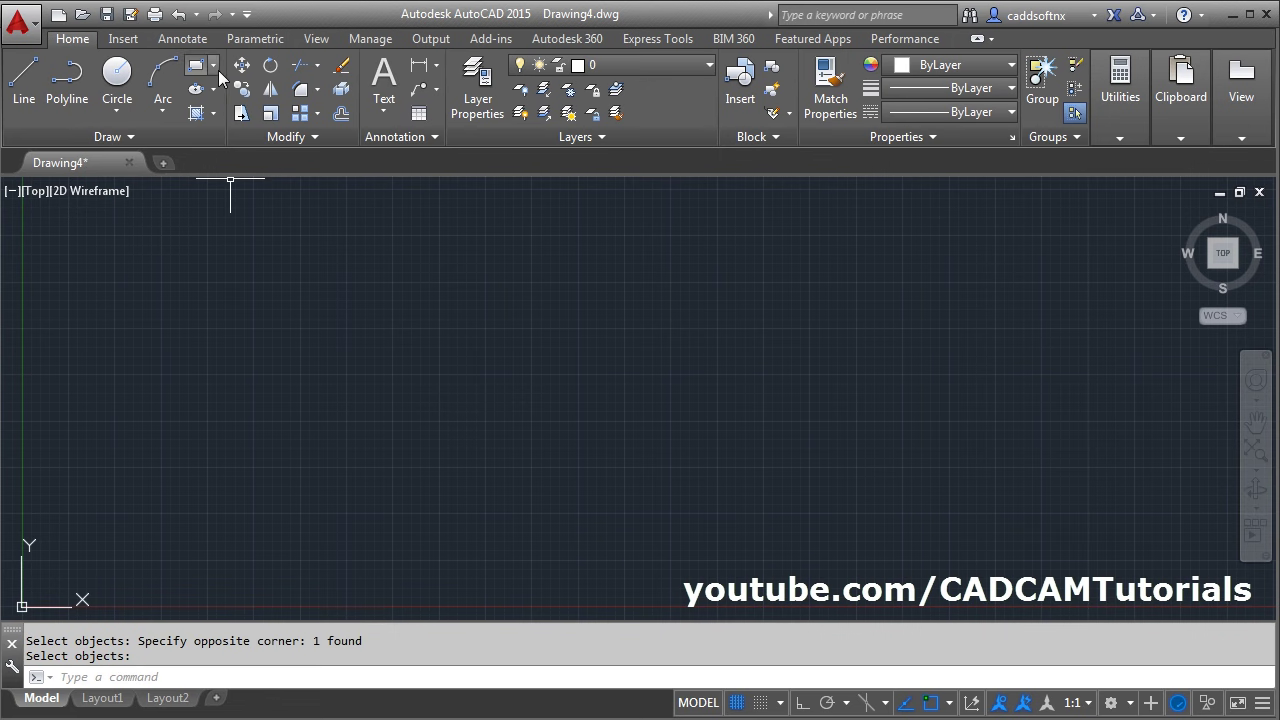
- Draw a six-sided polygon inscribed in a circle of radius 10 near the drawing centre
left_click(214, 66)
left_click(225, 135)
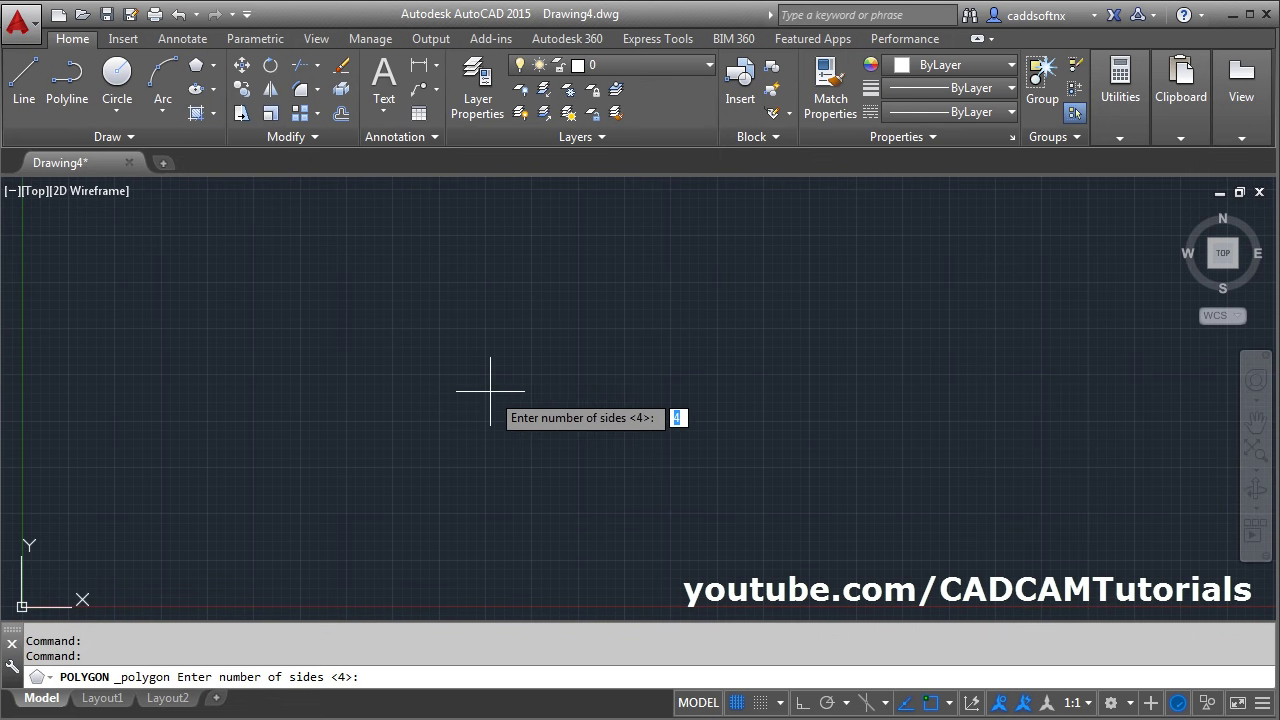
key("Return")
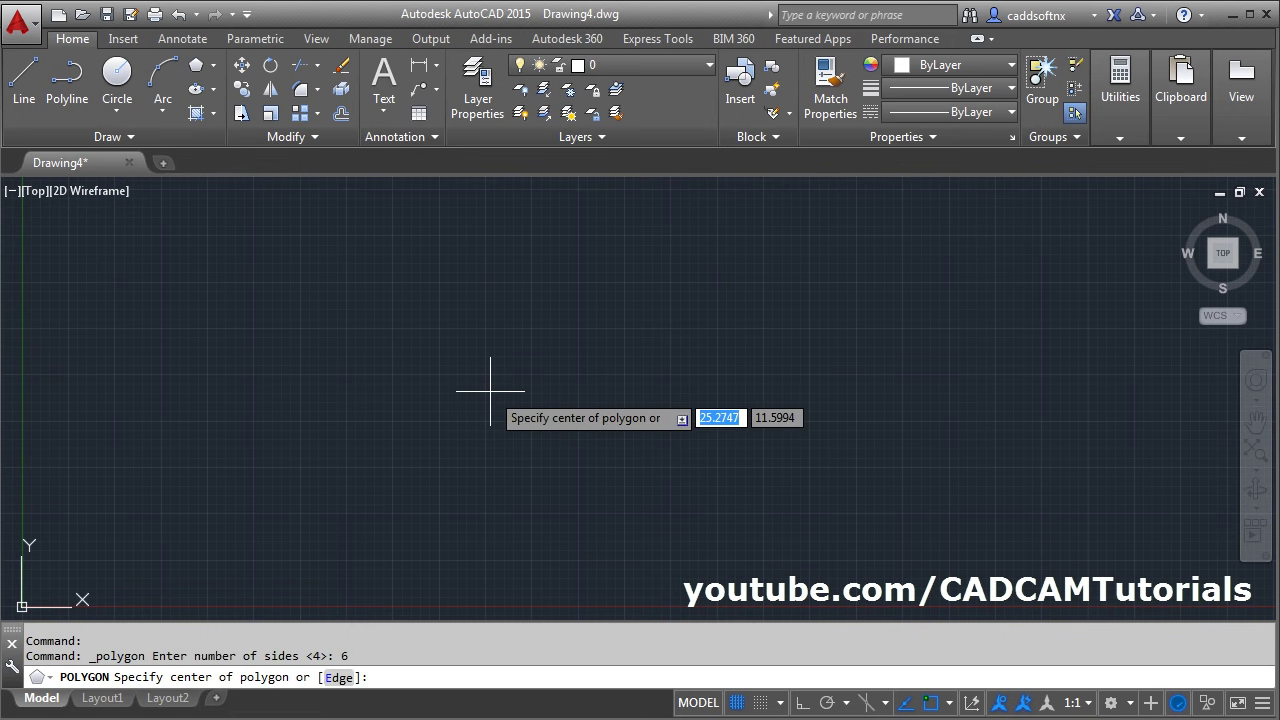
left_click(573, 405)
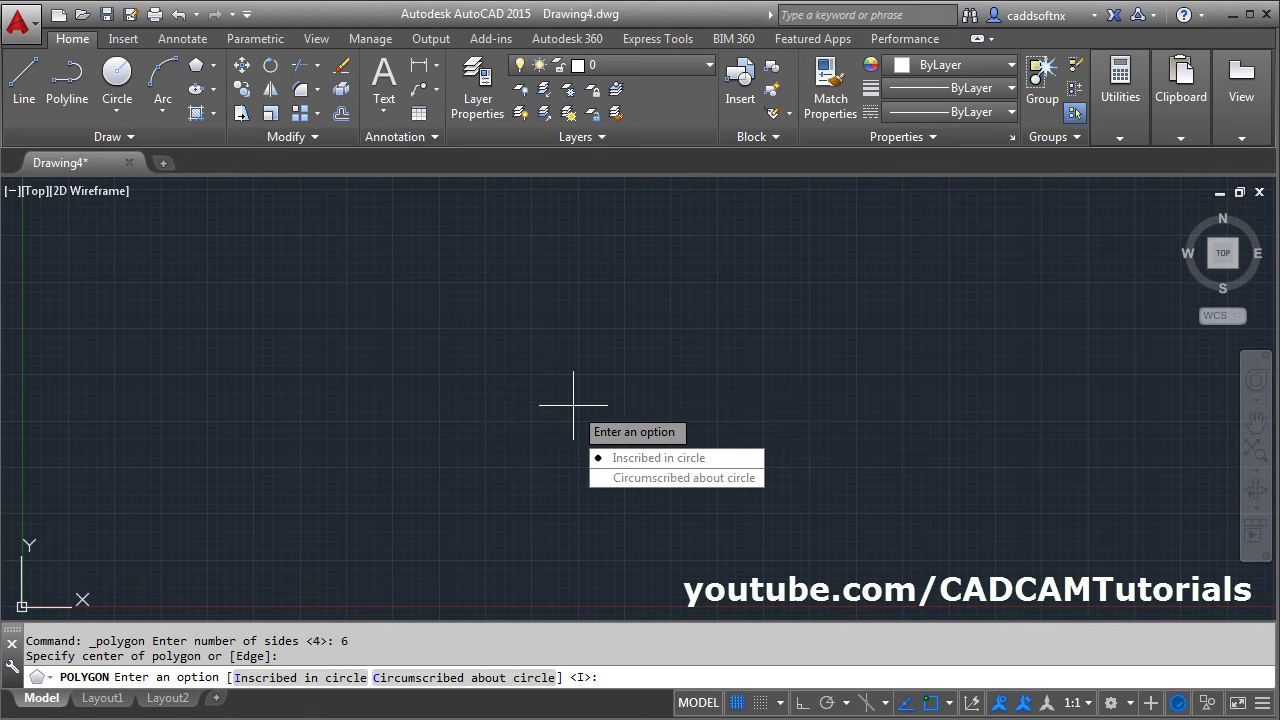
left_click(661, 464)
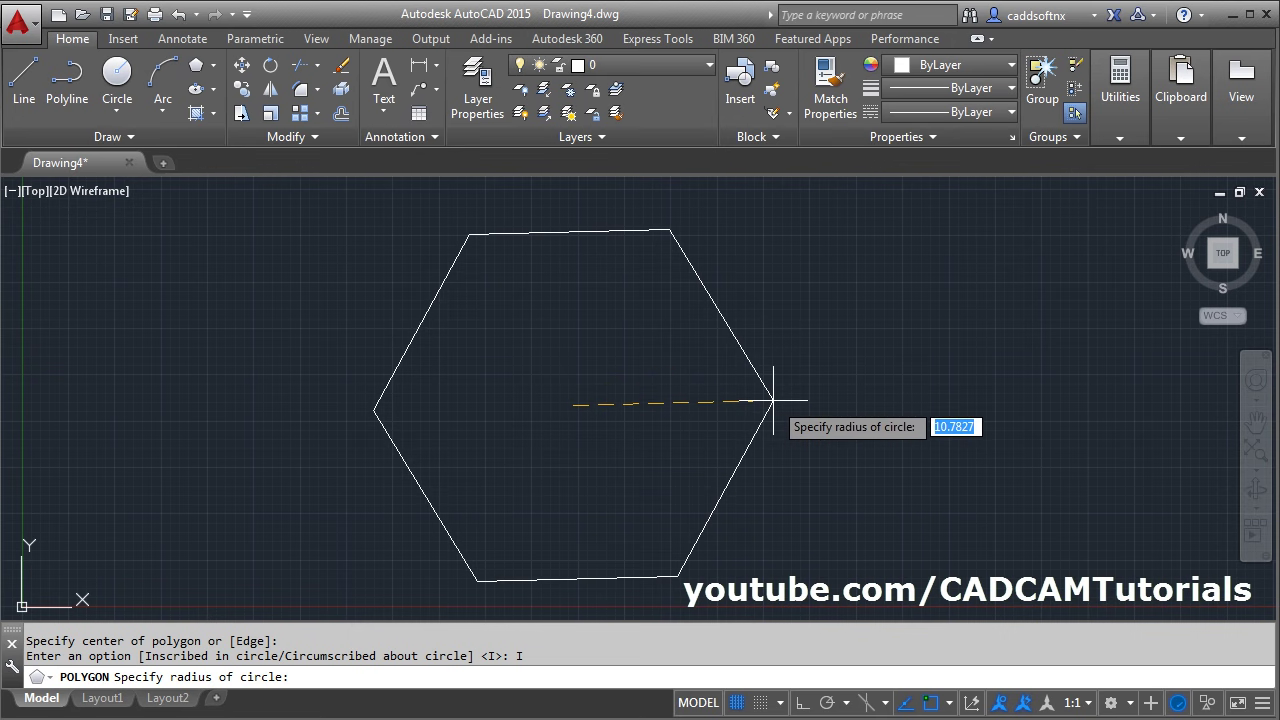
key("Return")
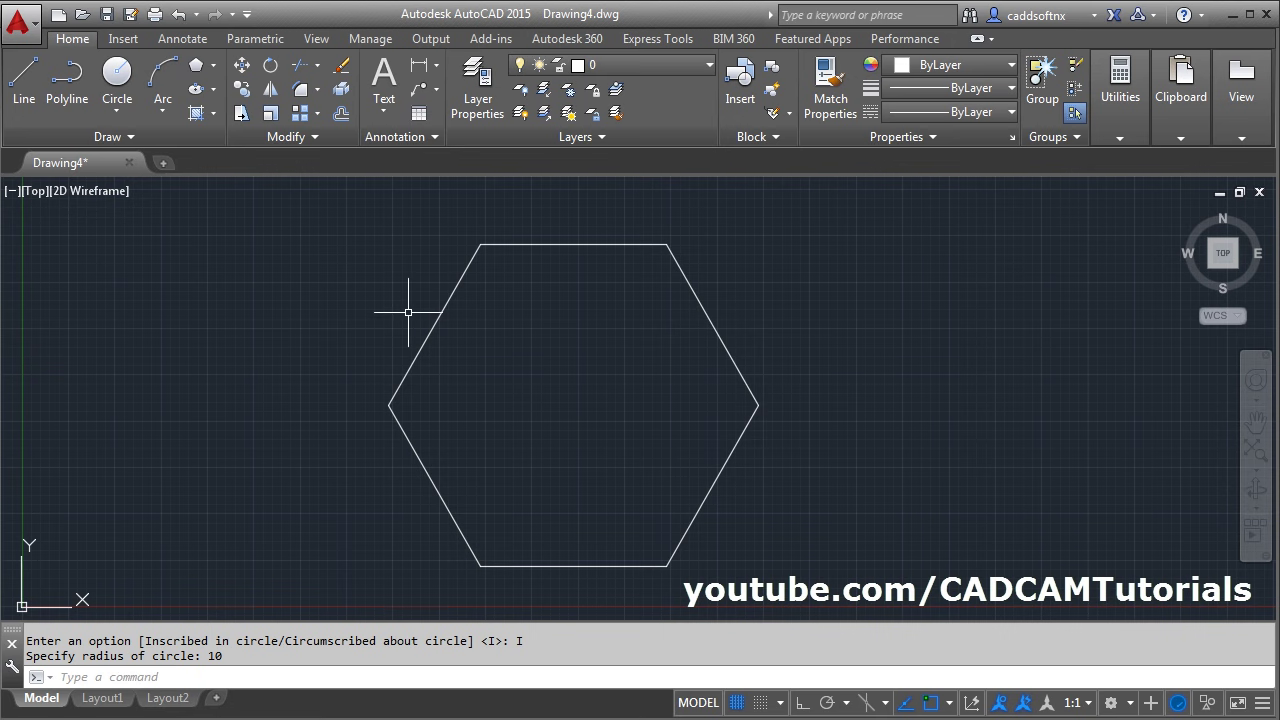
- Draw a circle centred on the hexagon's centre, fitting inside the hexagon
left_click(116, 80)
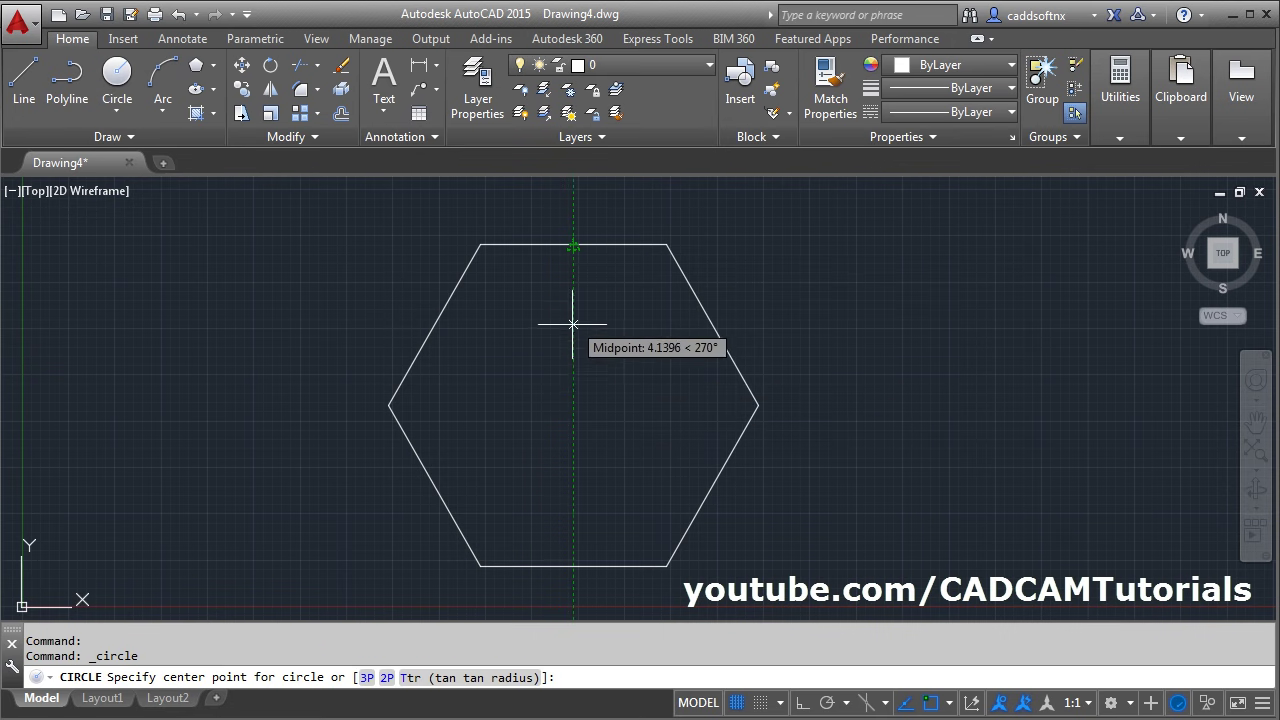
left_click(573, 405)
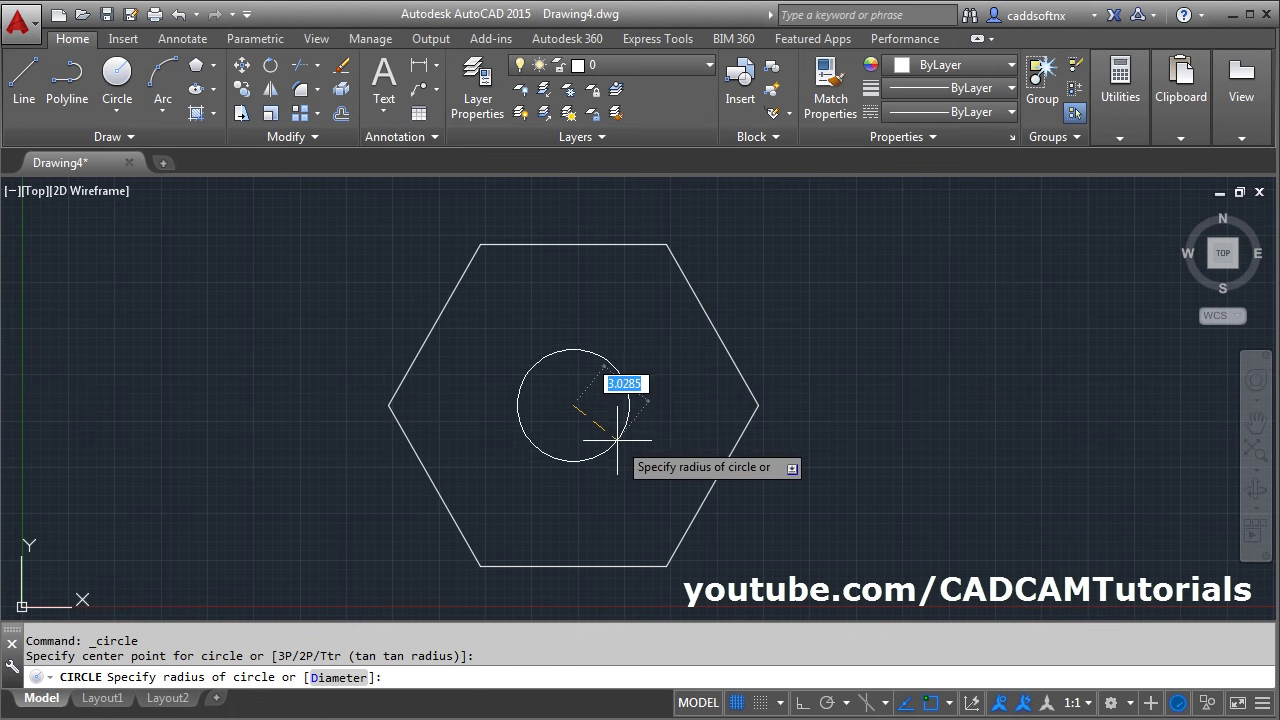
left_click(665, 457)
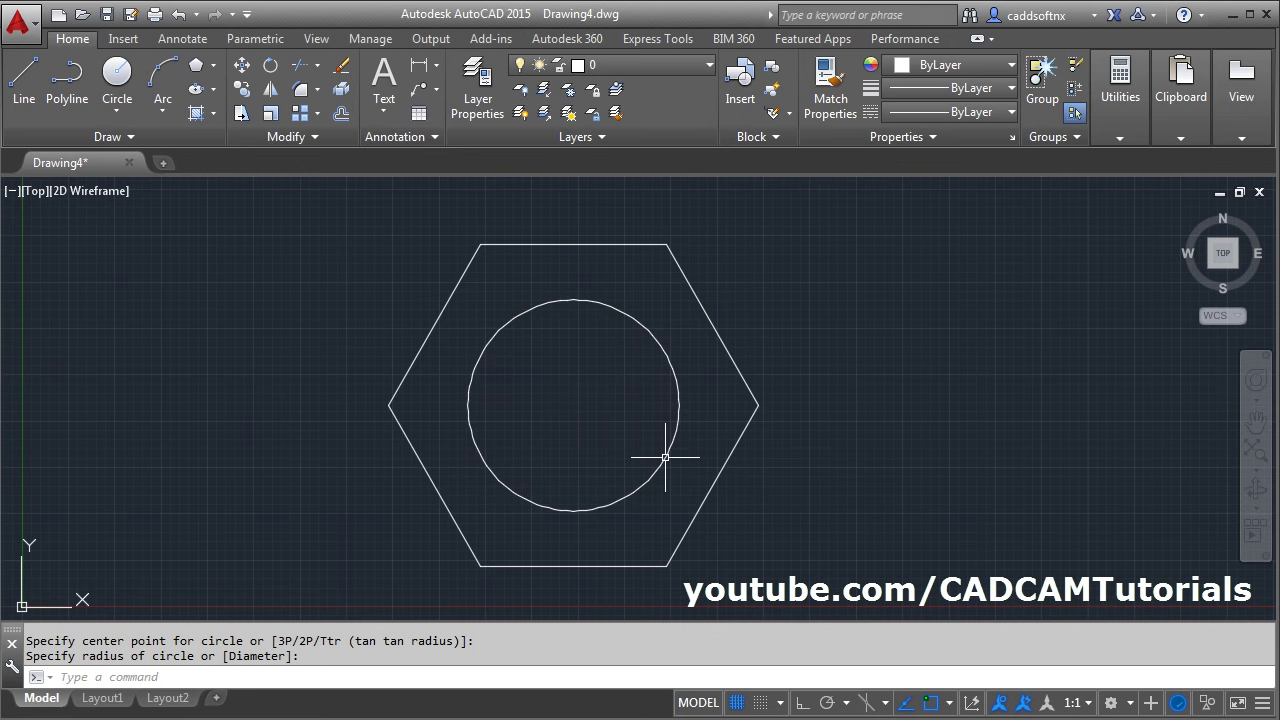
- Draw a rectangle enclosing both the hexagon and the circle
left_click(215, 66)
left_click(240, 100)
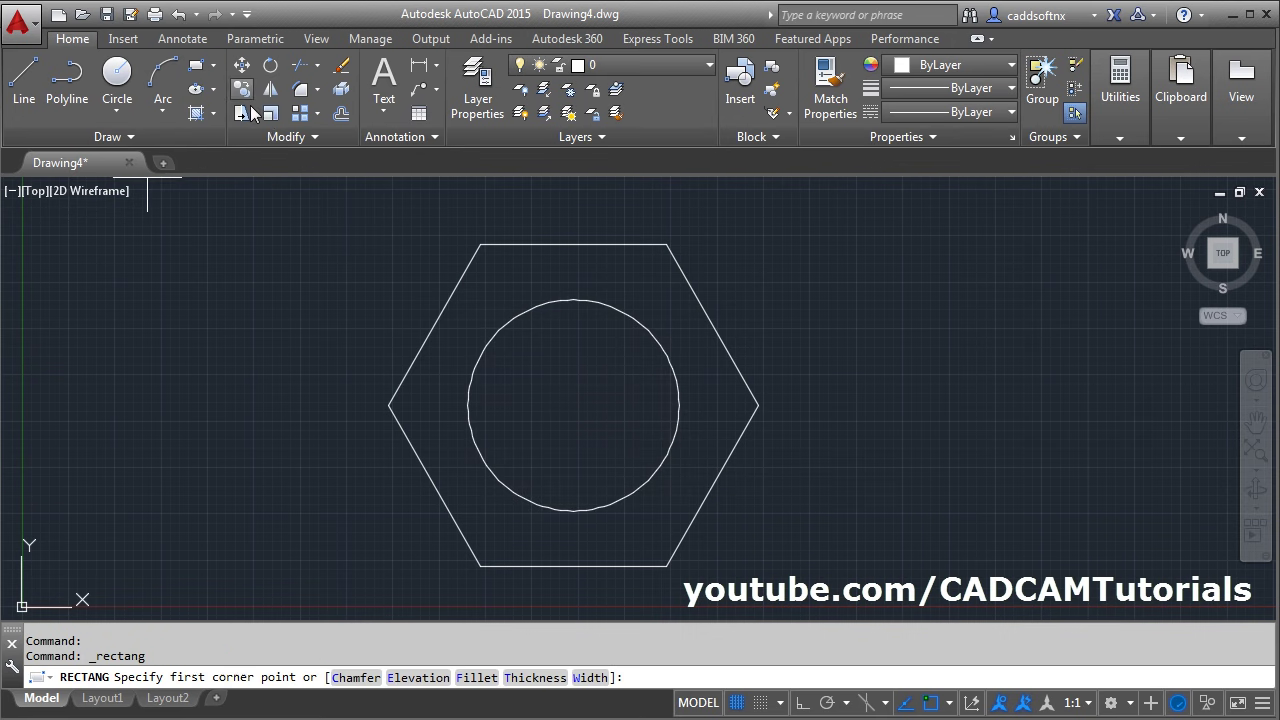
left_click(326, 185)
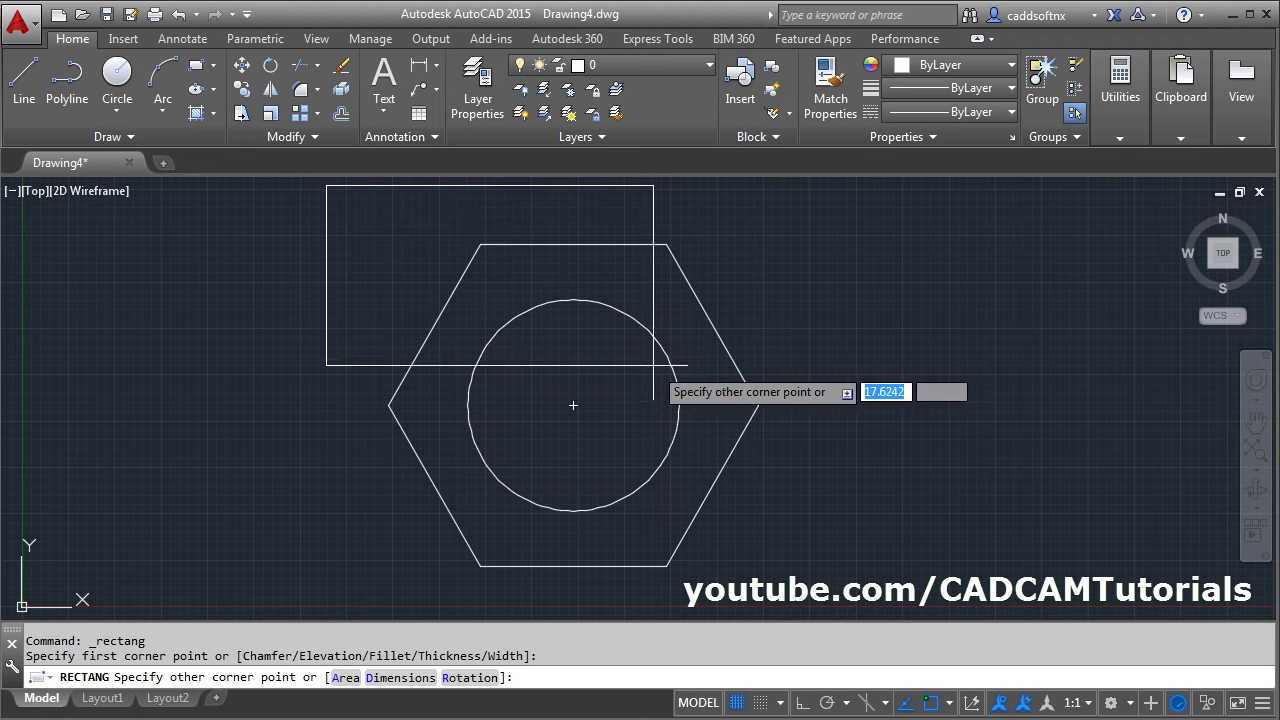
scroll(784, 548, "down", 2)
middle_click_drag(784, 548, 722, 445)
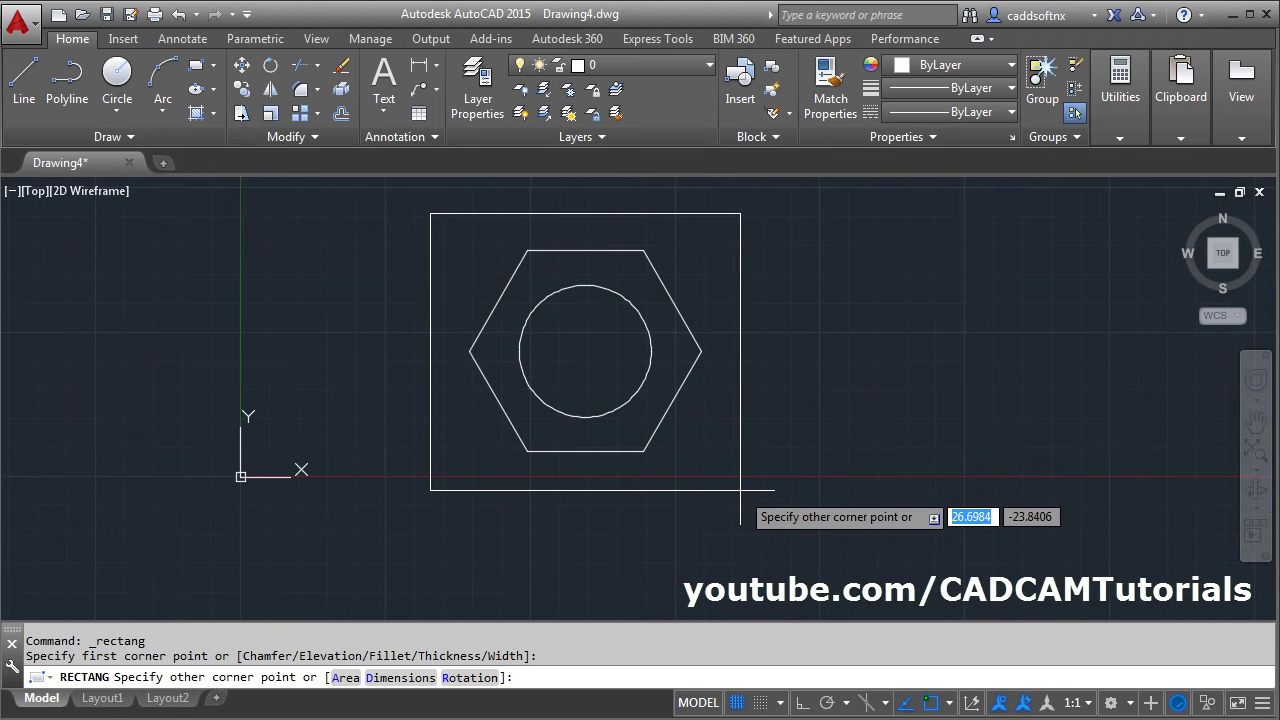
left_click(741, 490)
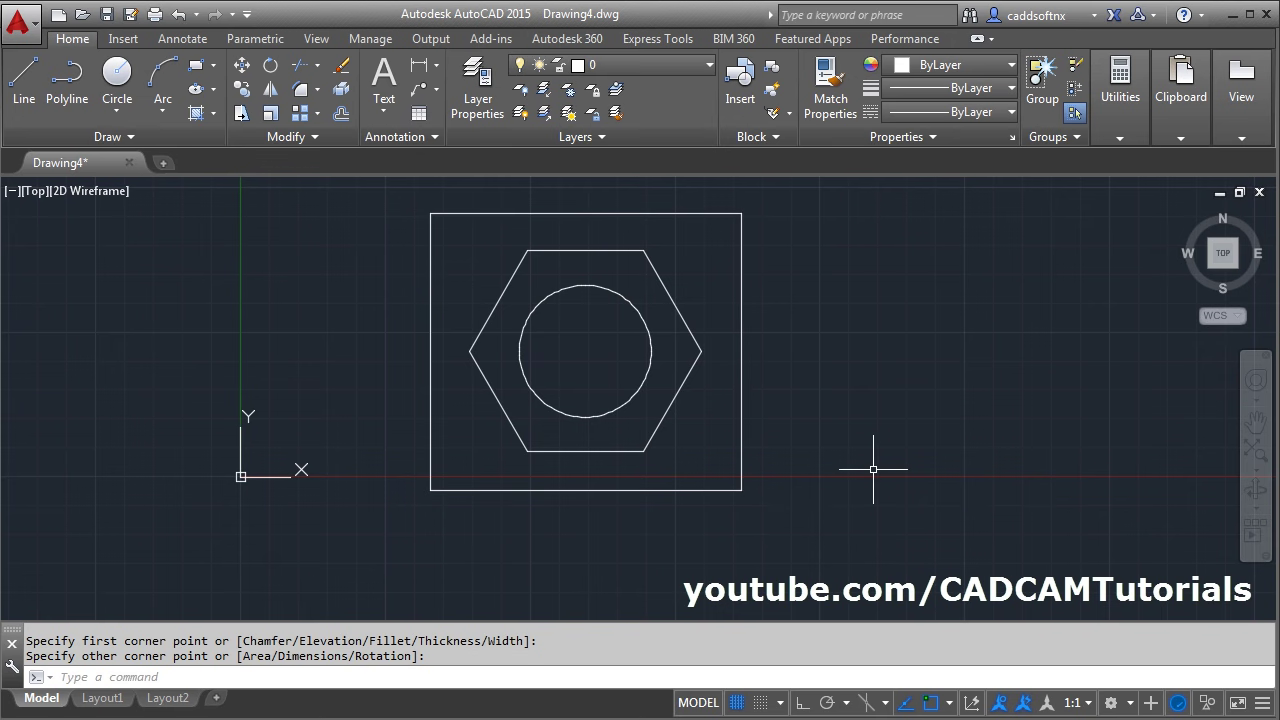
- Switch to the 3D Modeling workspace and the SE Isometric view
left_click(1133, 704)
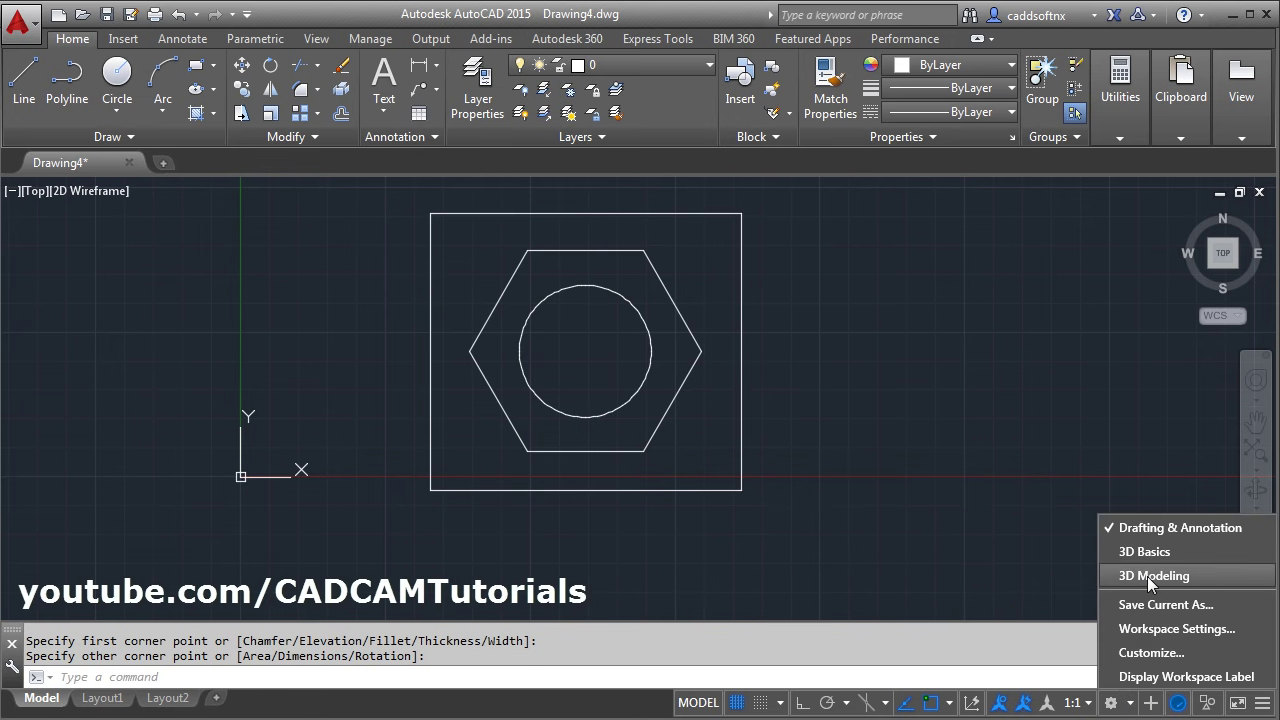
left_click(1155, 577)
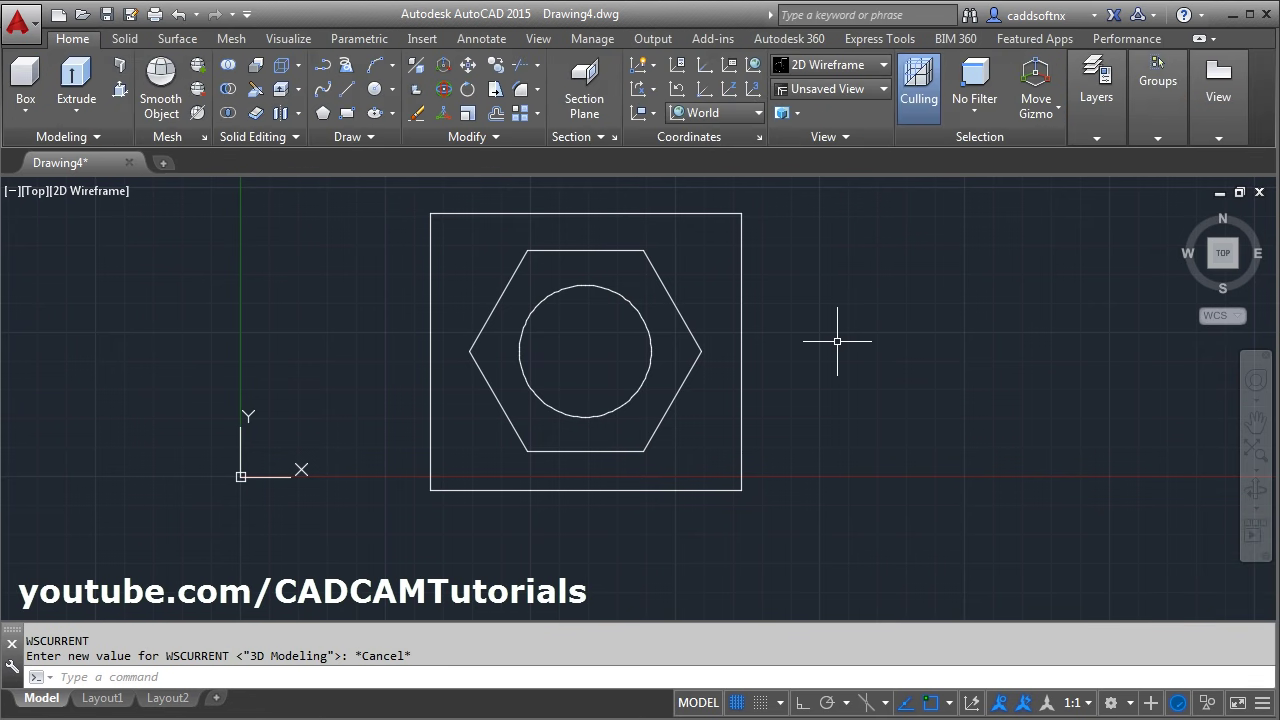
left_click(834, 91)
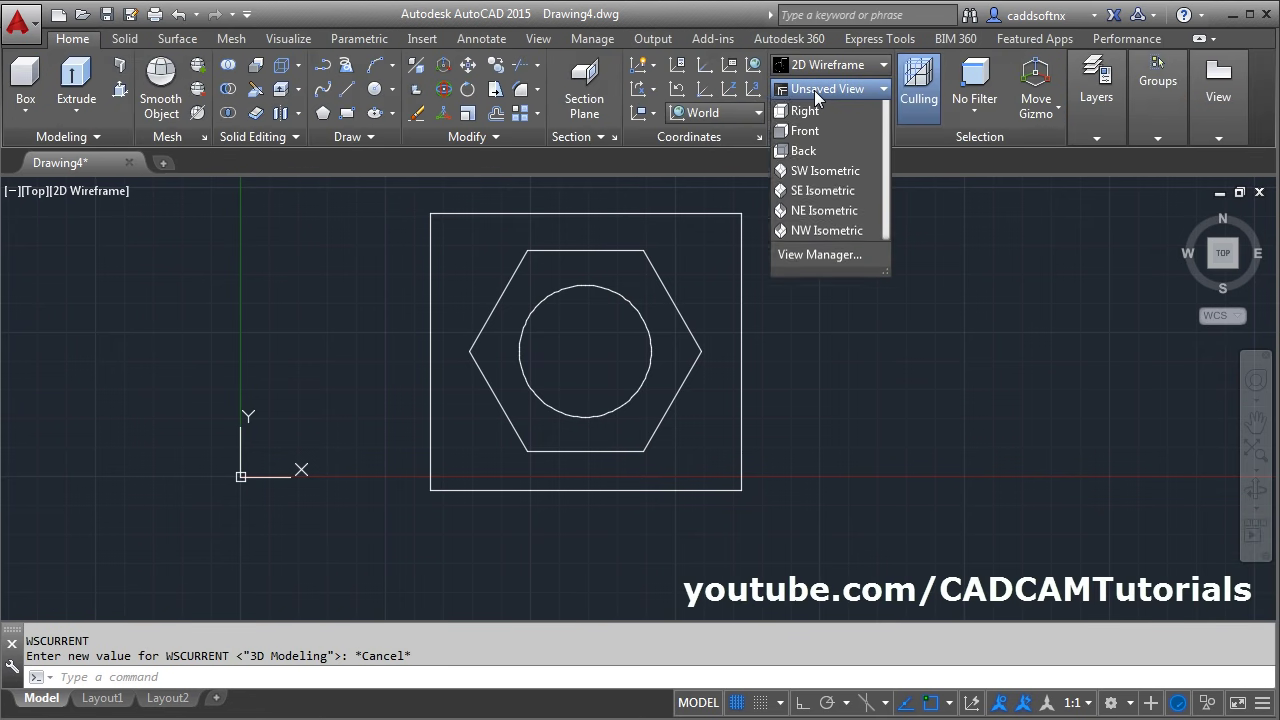
left_click(801, 255)
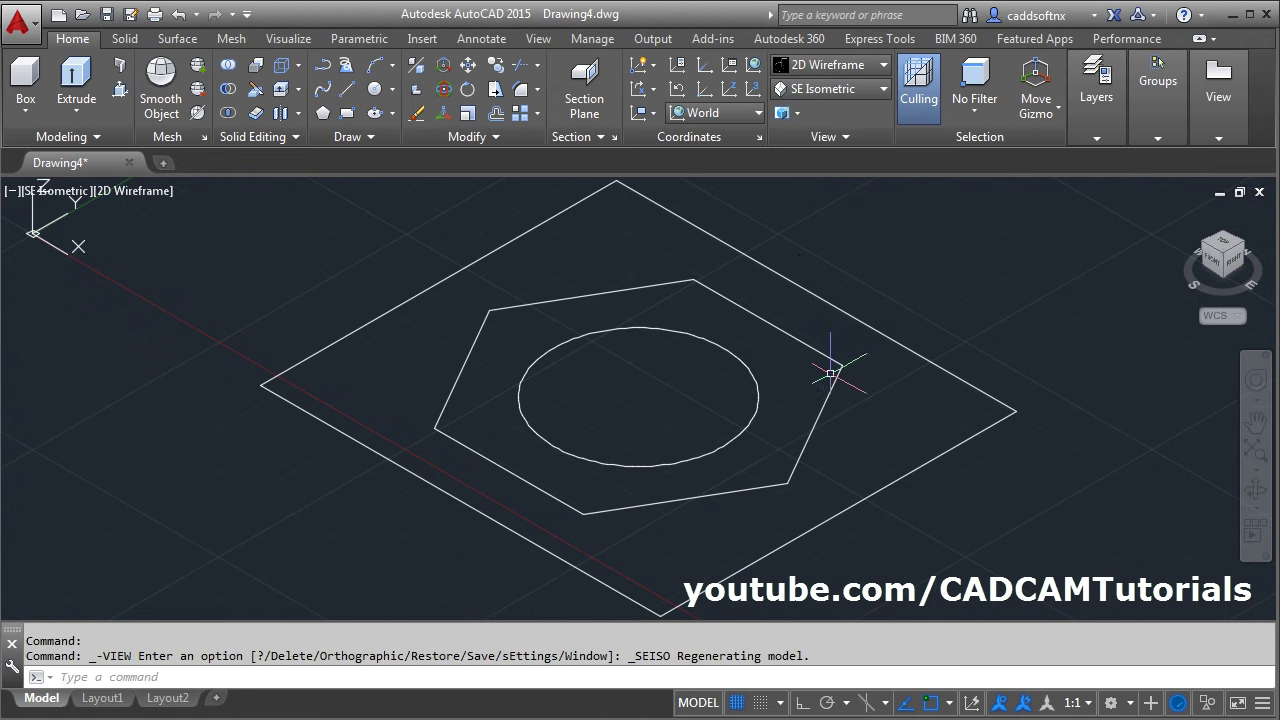
scroll(760, 375, "down", 4)
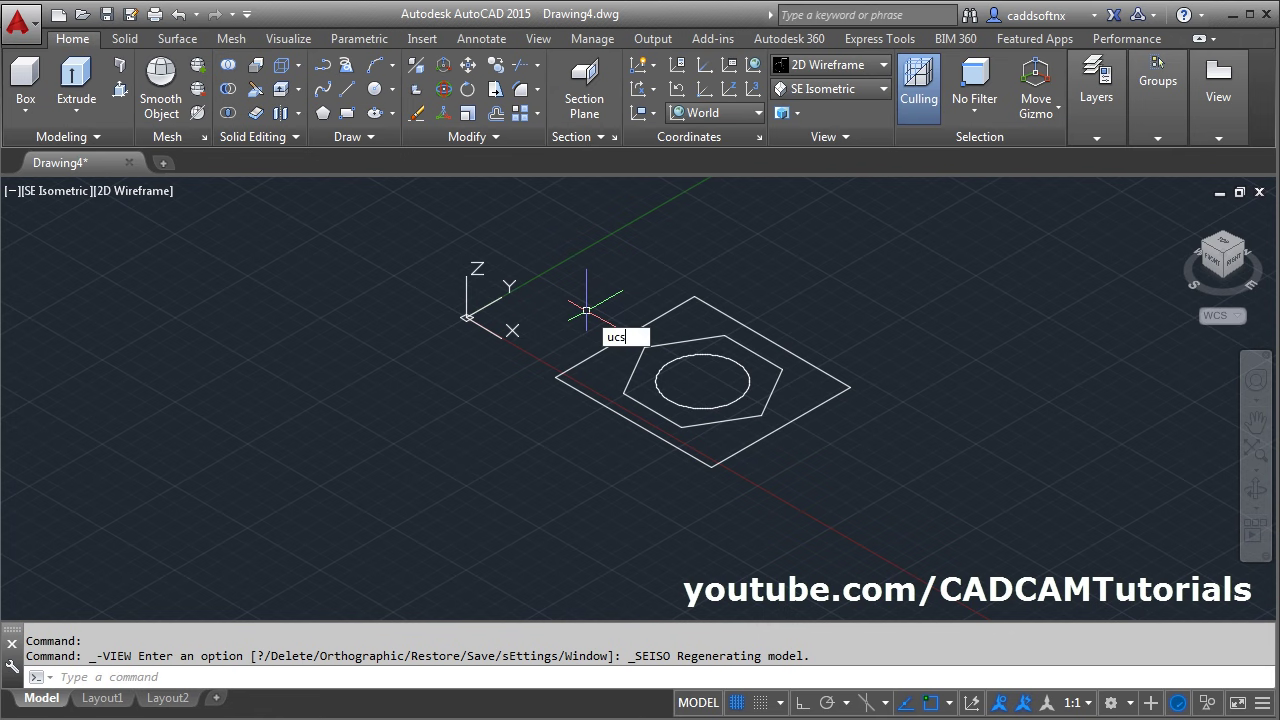
- Detach the UCS icon from the origin and apply the Shaded visual style
type("con")
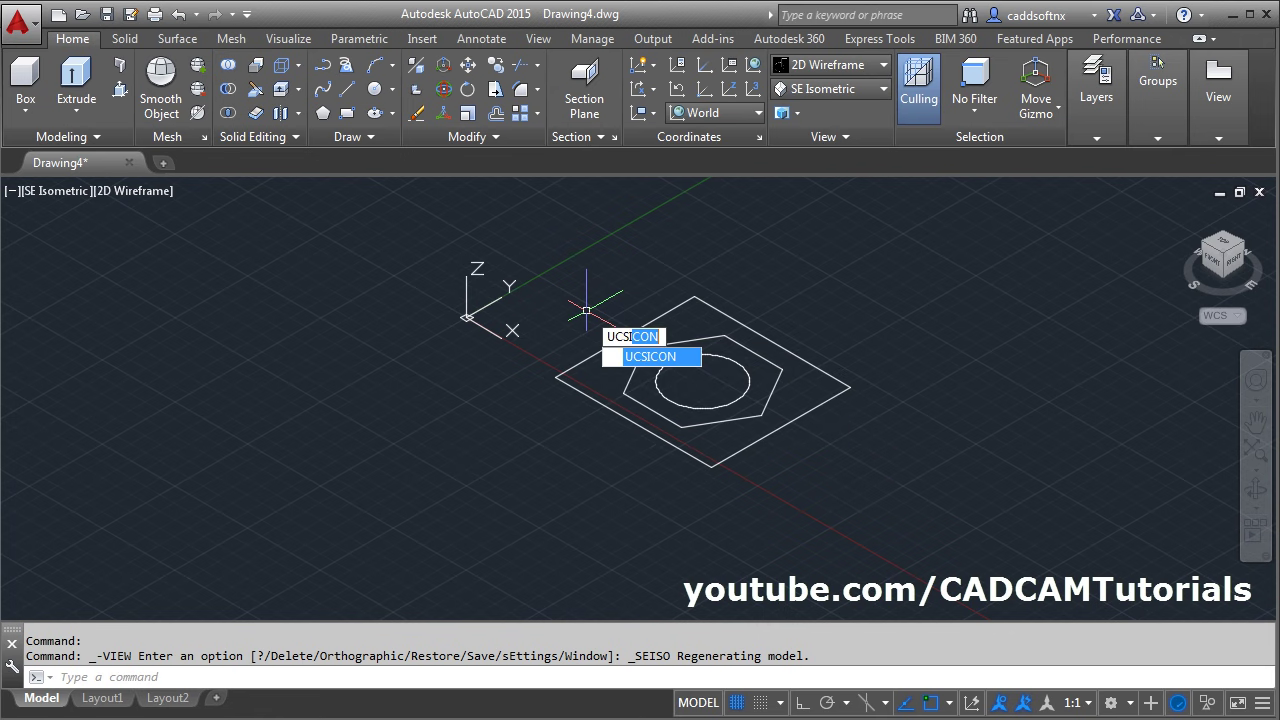
key("Return")
left_click(650, 423)
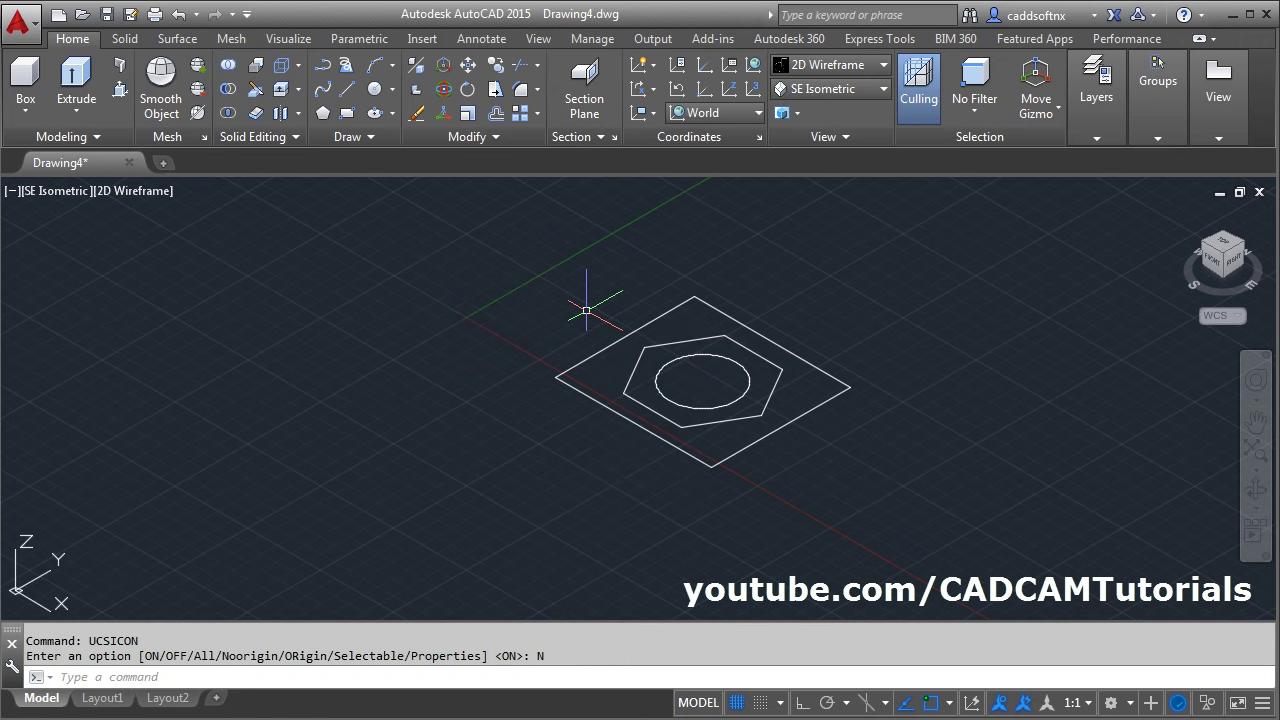
left_click(823, 66)
left_click(808, 201)
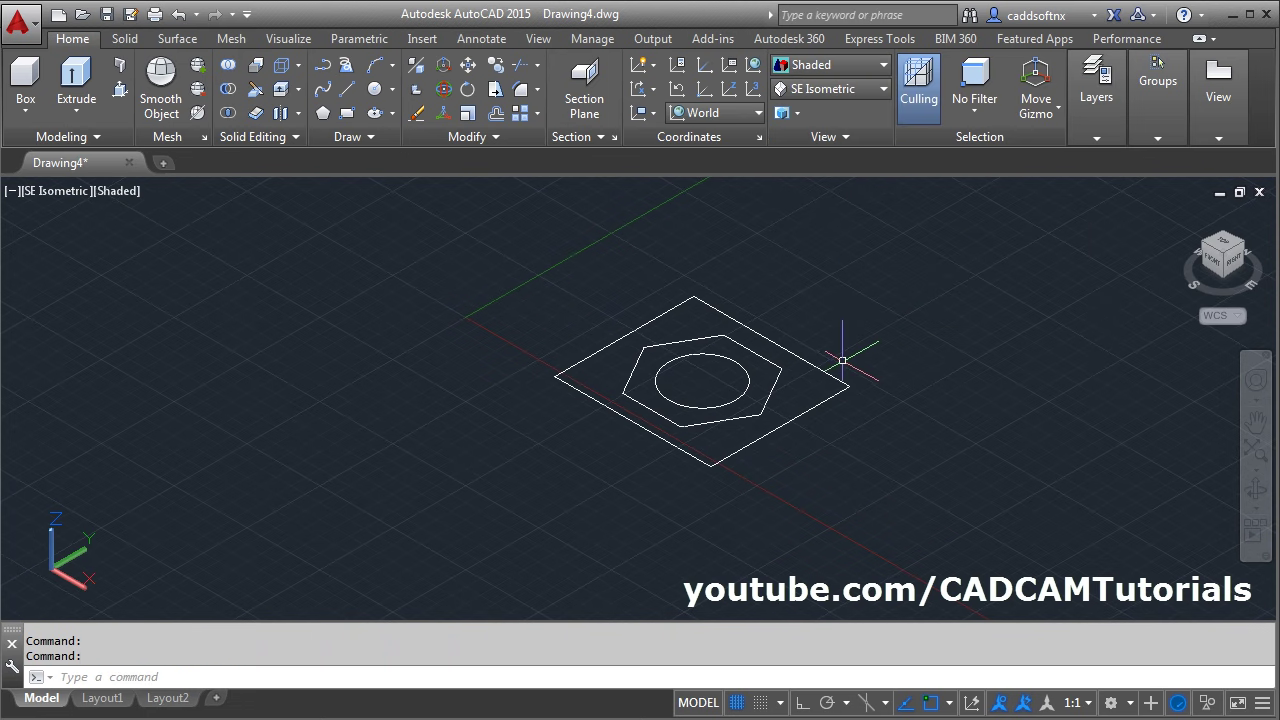
middle_click_drag(837, 354, 733, 400)
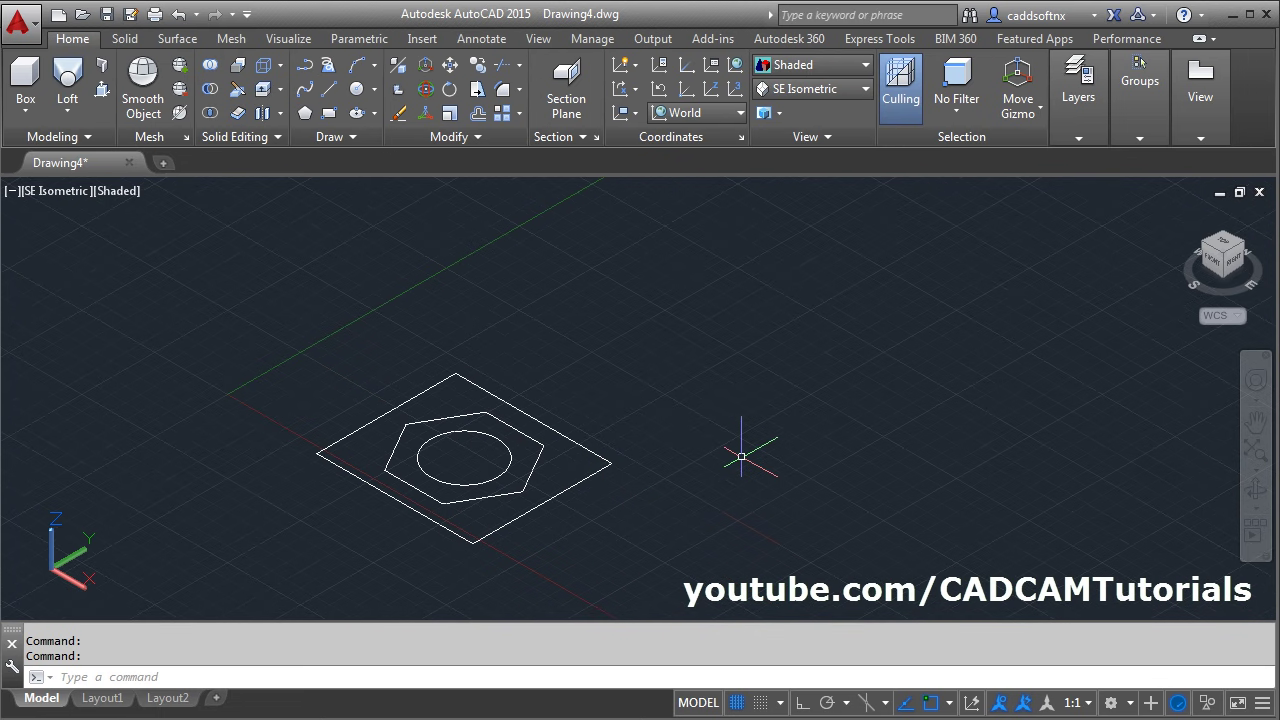
- Move the circle straight up along Z, about 20 units above the rectangle
key("Return")
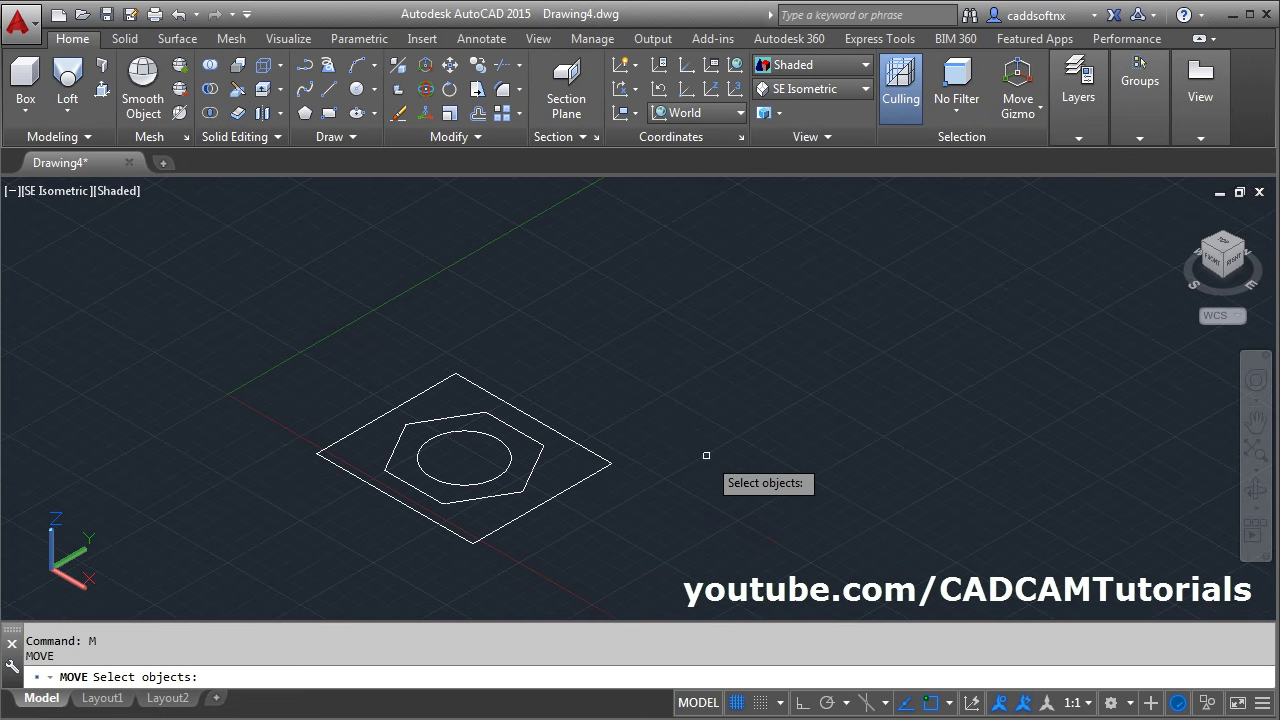
left_click(486, 481)
key("Return")
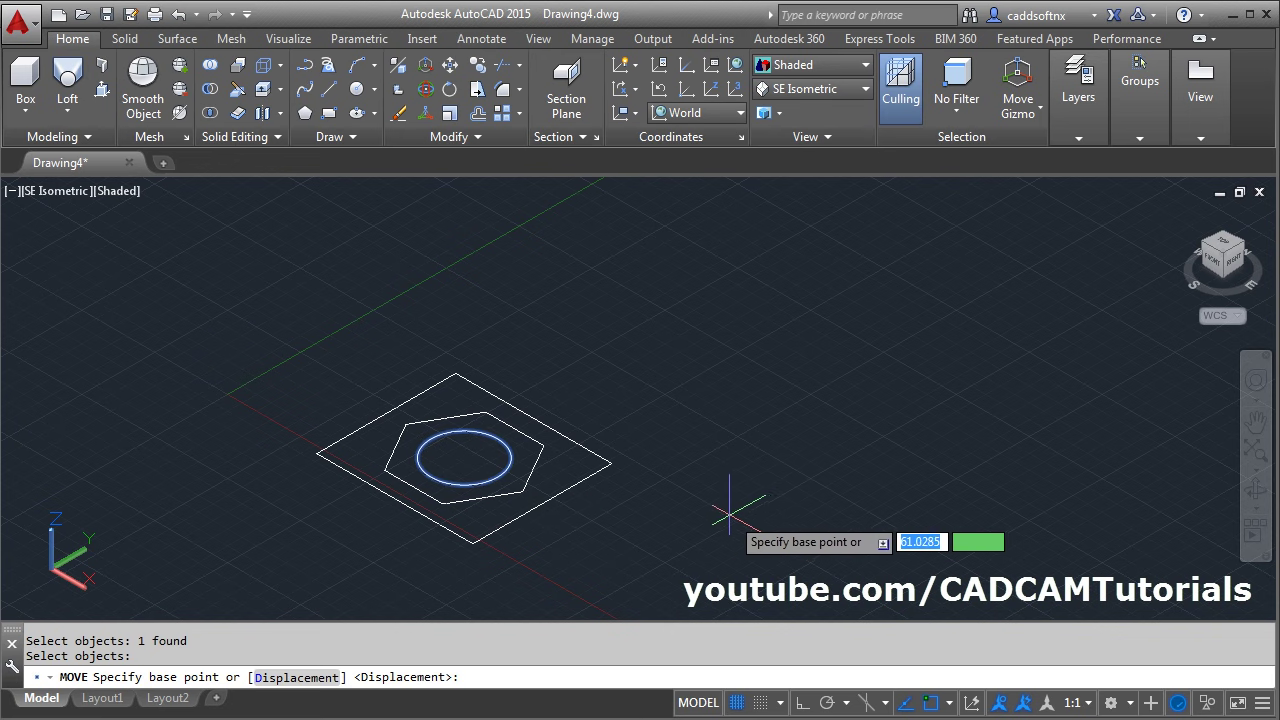
left_click(733, 505)
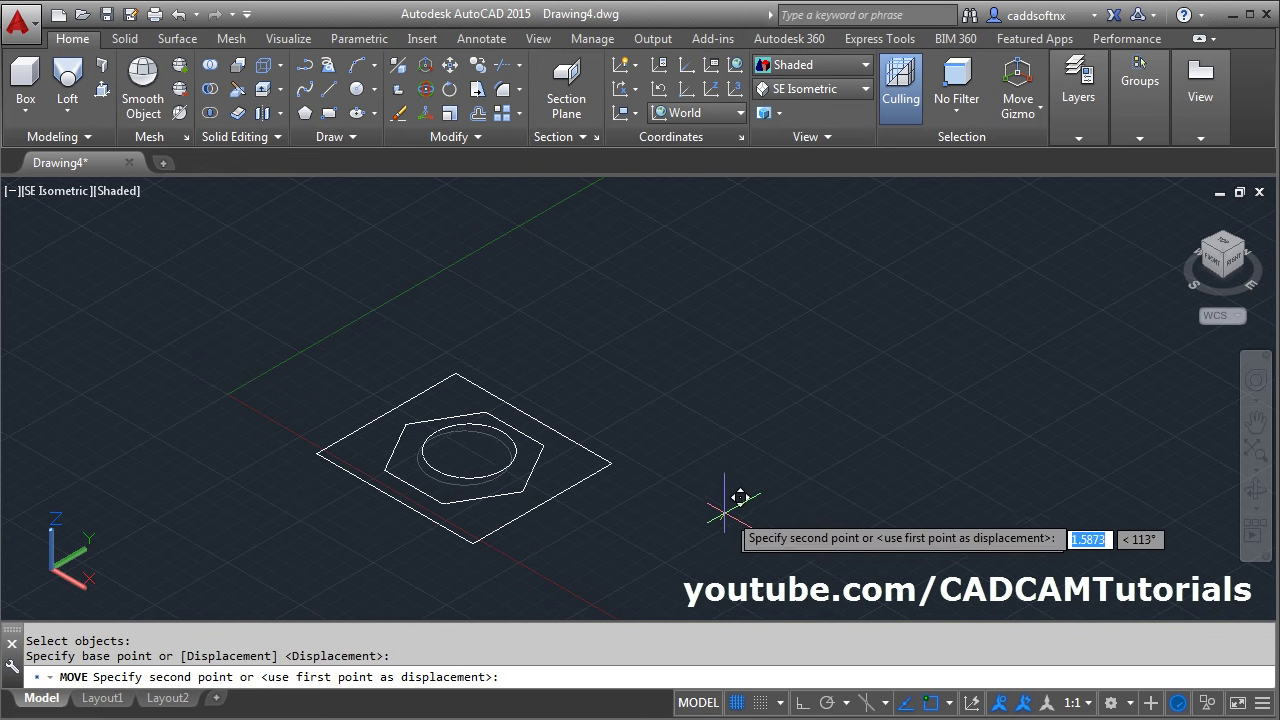
left_click(804, 703)
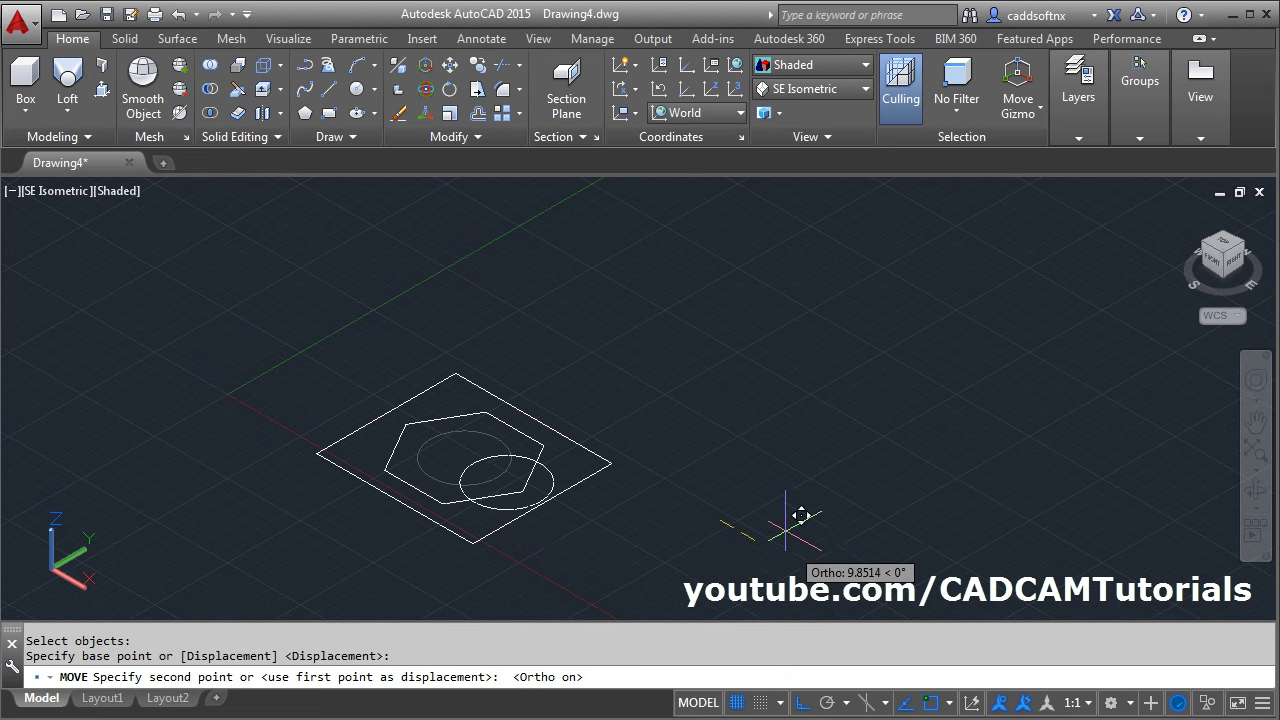
left_click(762, 377)
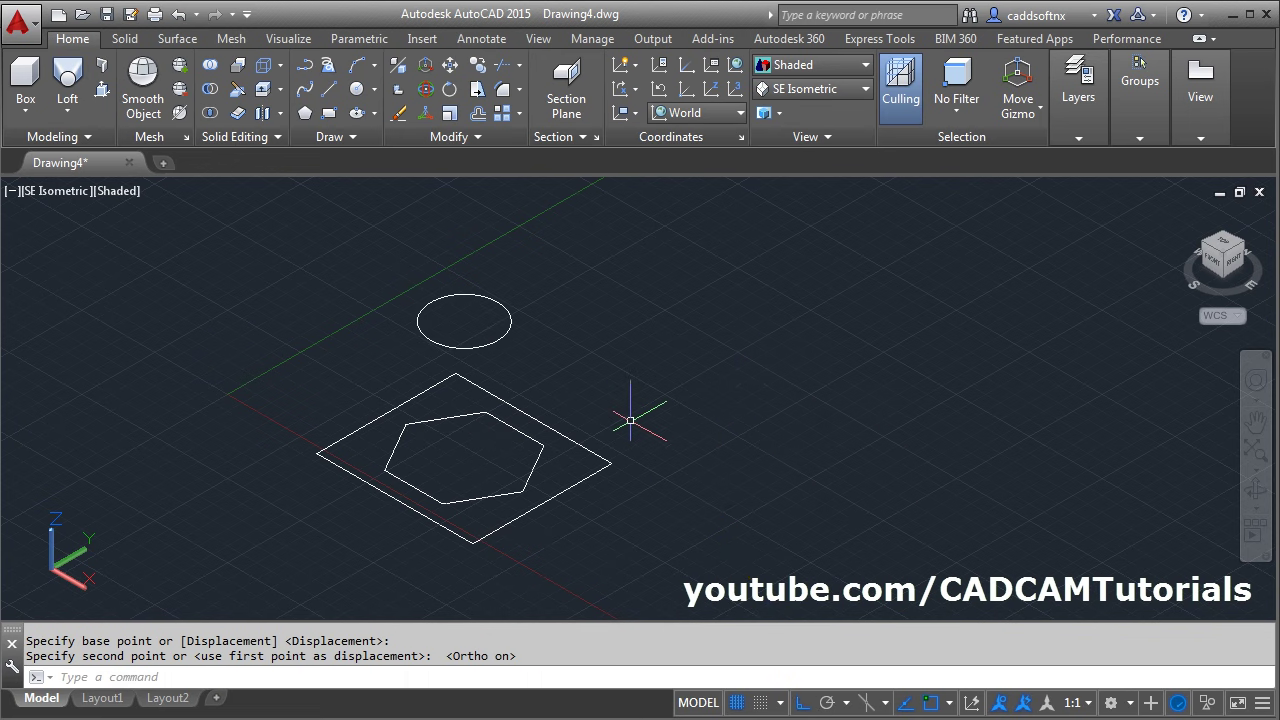
- Move the hexagon up along Z, above the circle
key("space")
left_click(518, 495)
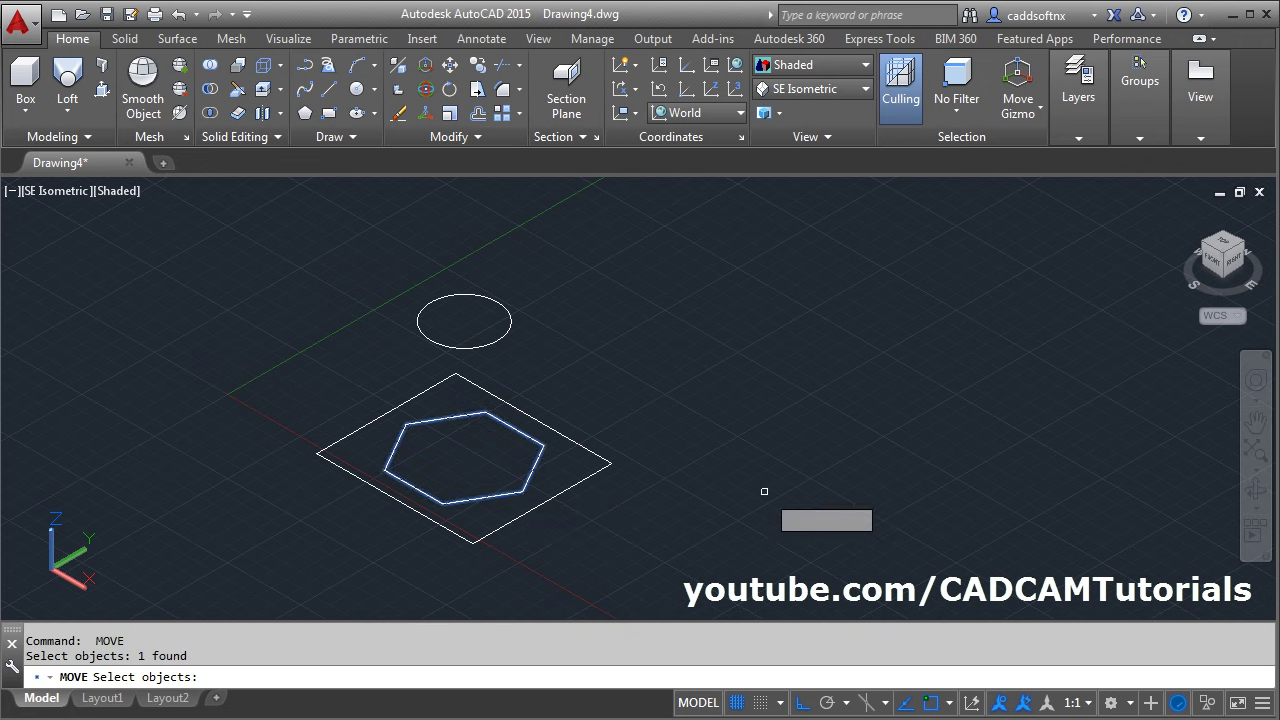
key("space")
left_click(735, 540)
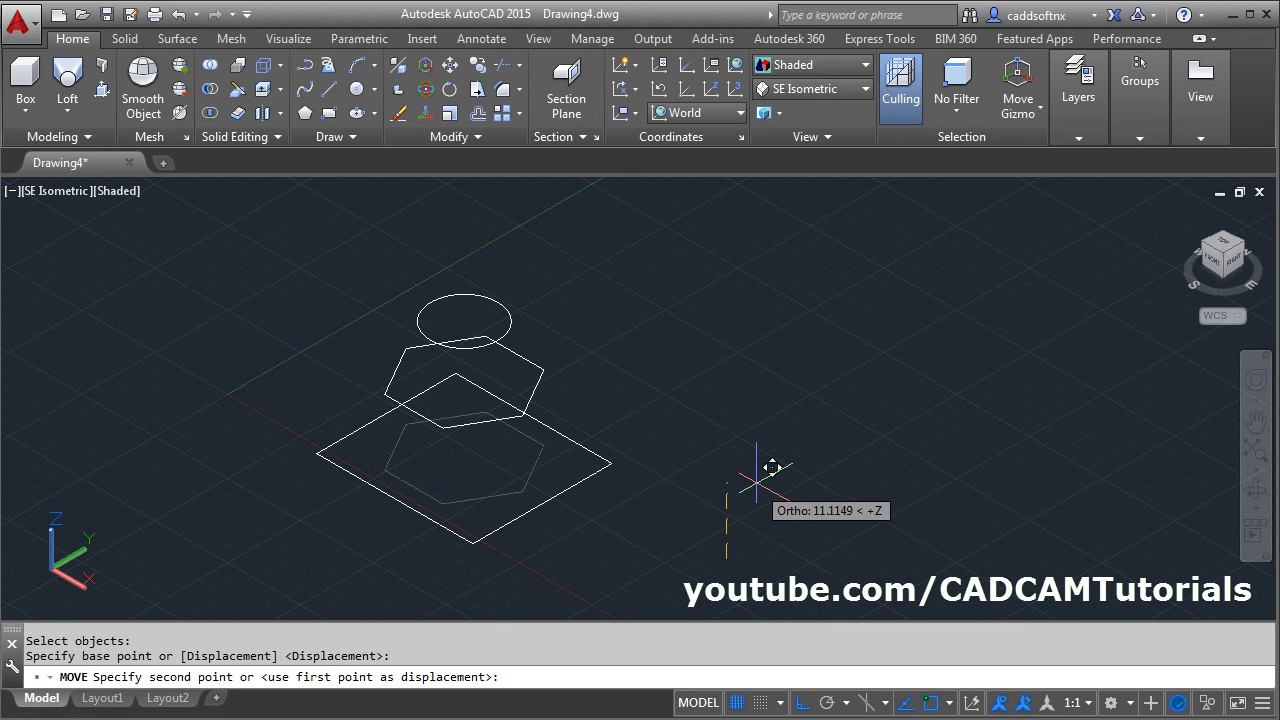
left_click(792, 288)
middle_click_drag(800, 349, 715, 392)
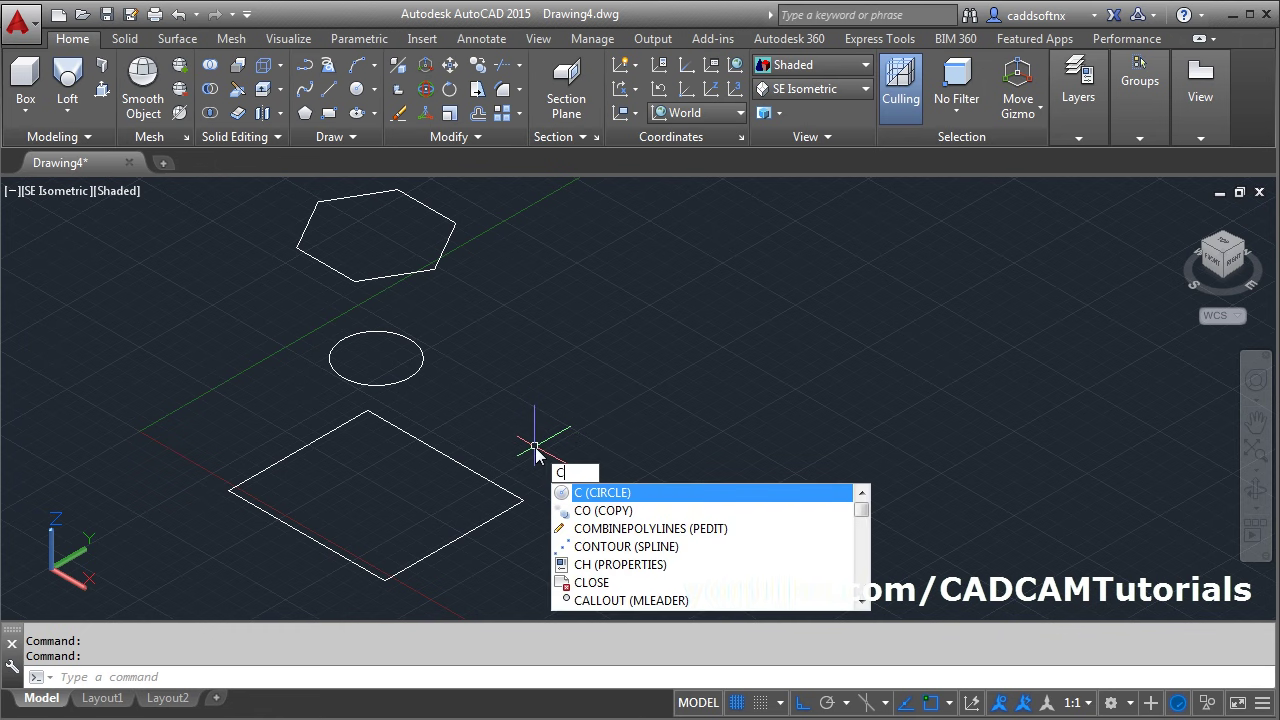
- Copy the rectangle, circle and hexagon stack to the right with Ortho turned off
type("o")
key("Return")
left_click(529, 186)
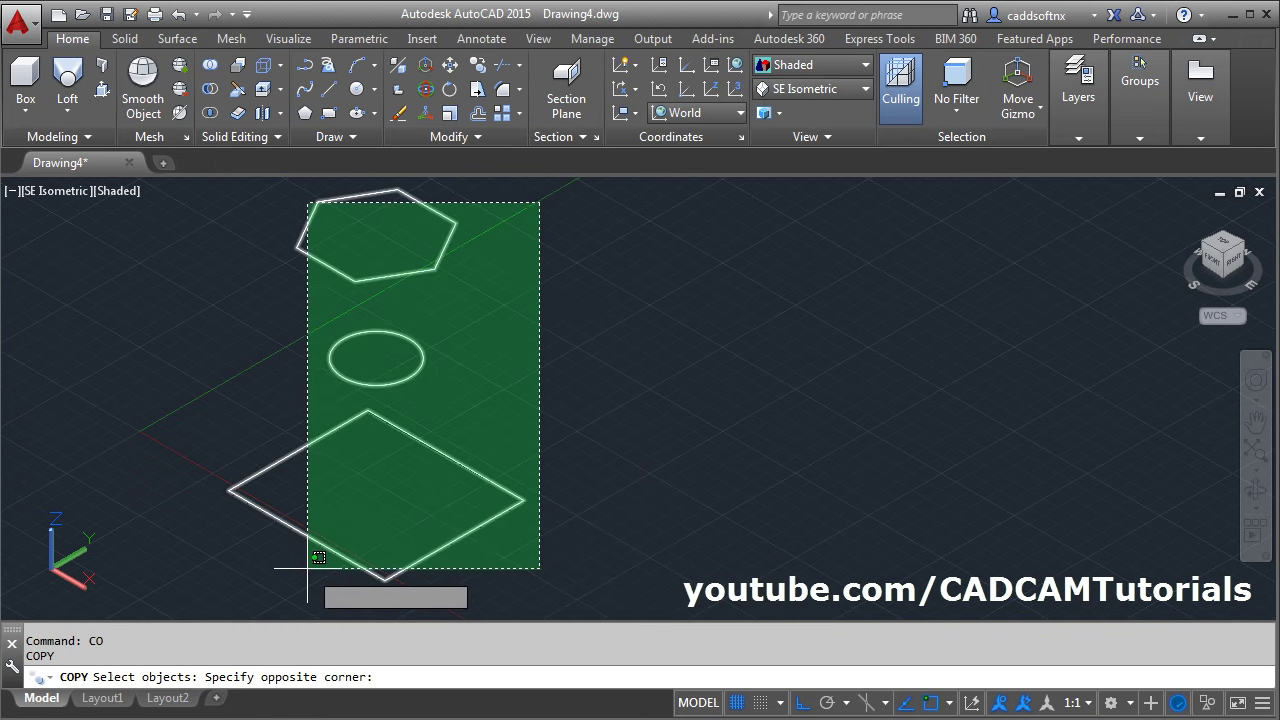
left_click(306, 584)
key("Return")
left_click(511, 423)
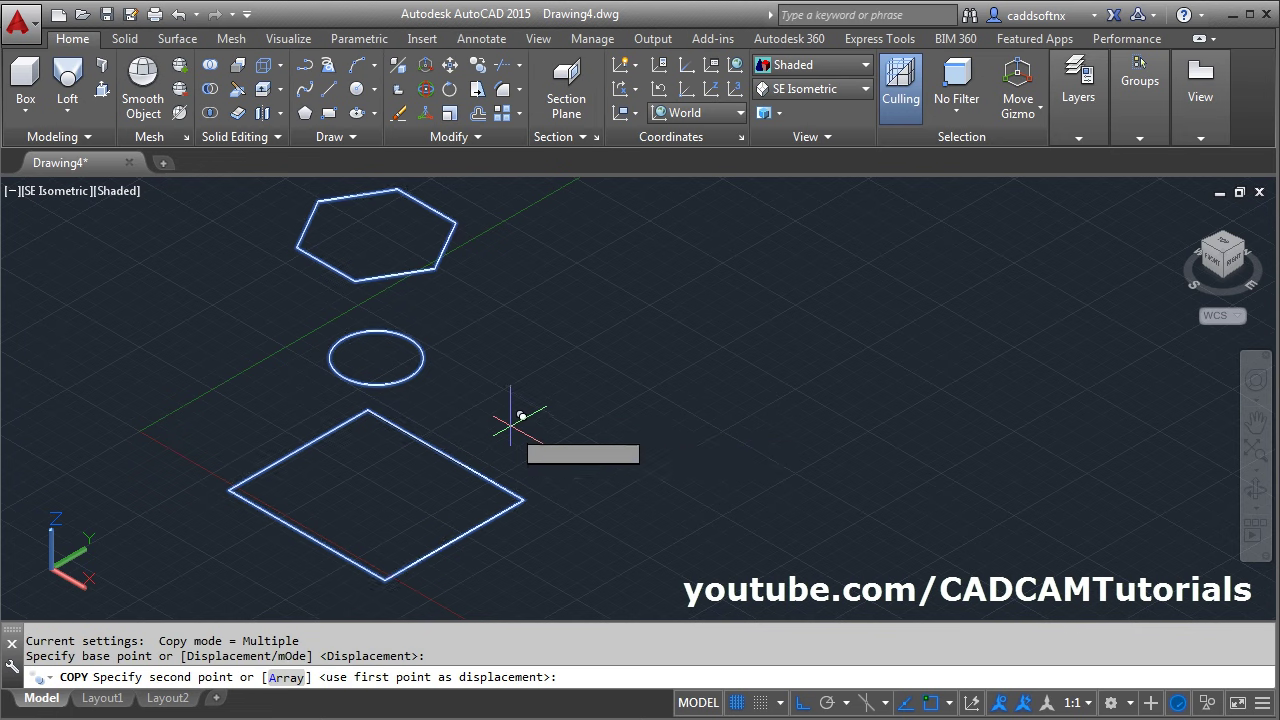
key("F8")
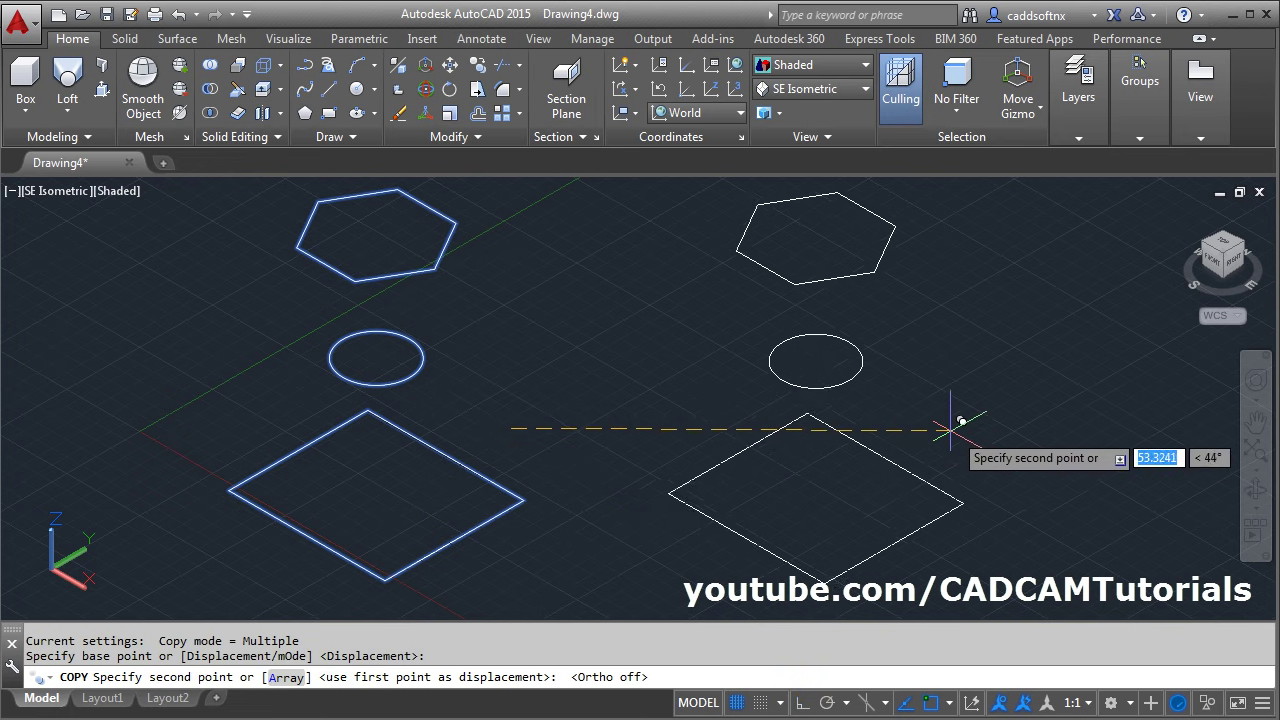
left_click(975, 432)
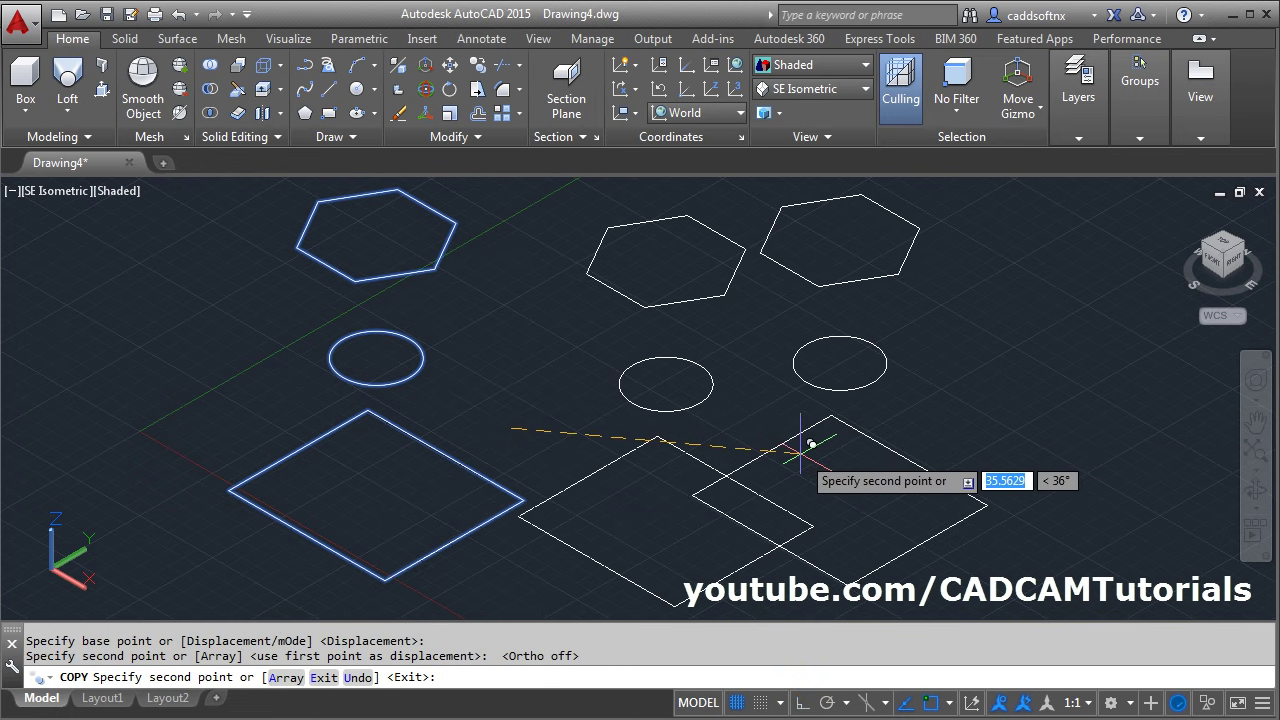
key("Escape")
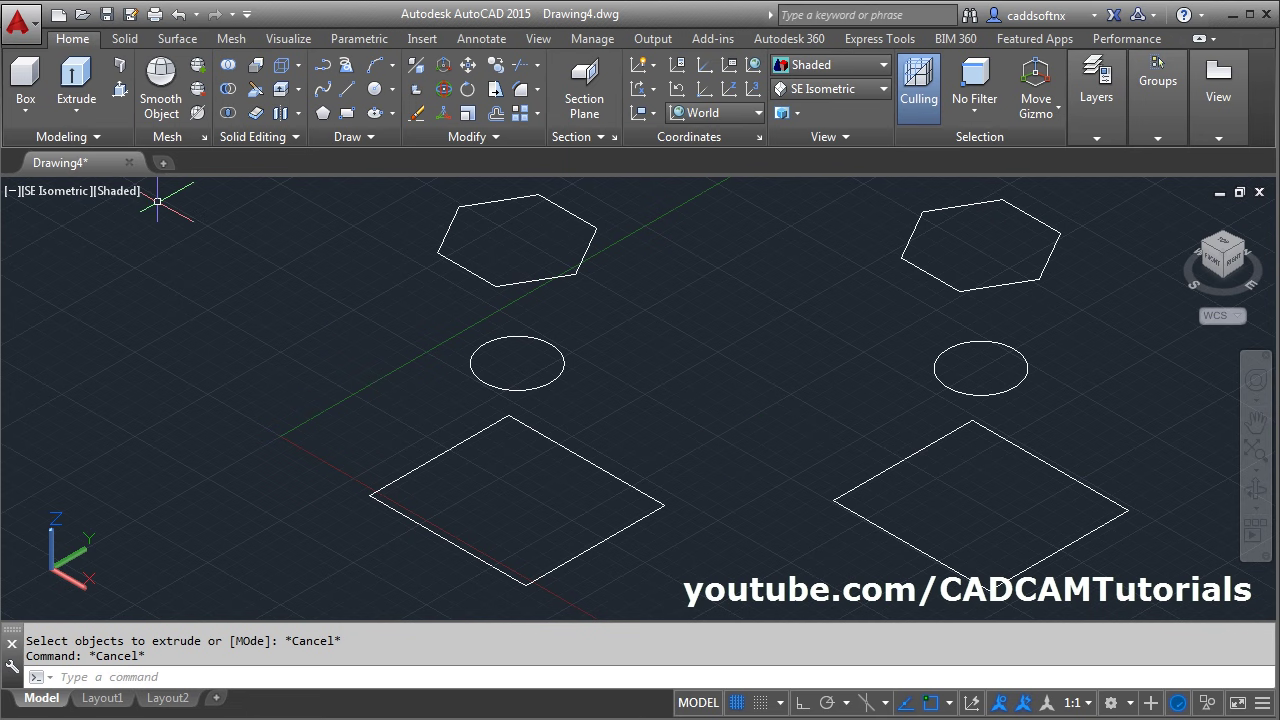
- Loft the left stack through square, circle, then hexagon using Cross sections only
left_click(76, 110)
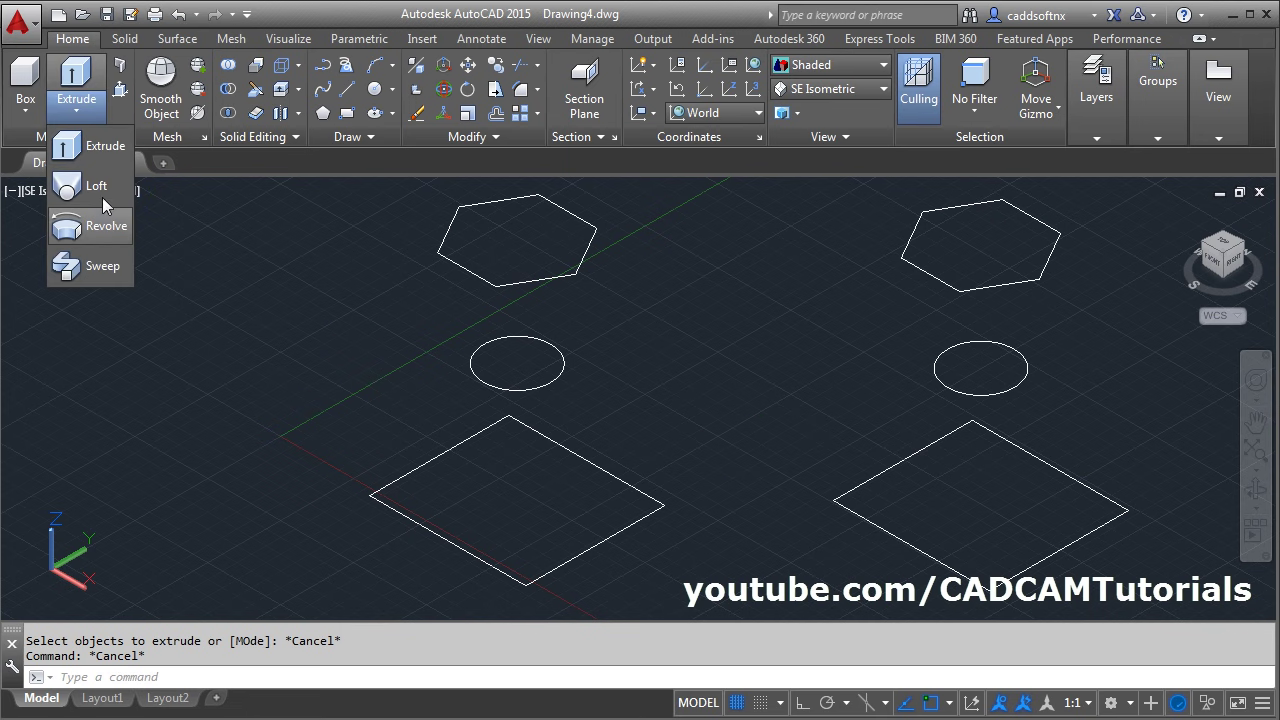
left_click(97, 188)
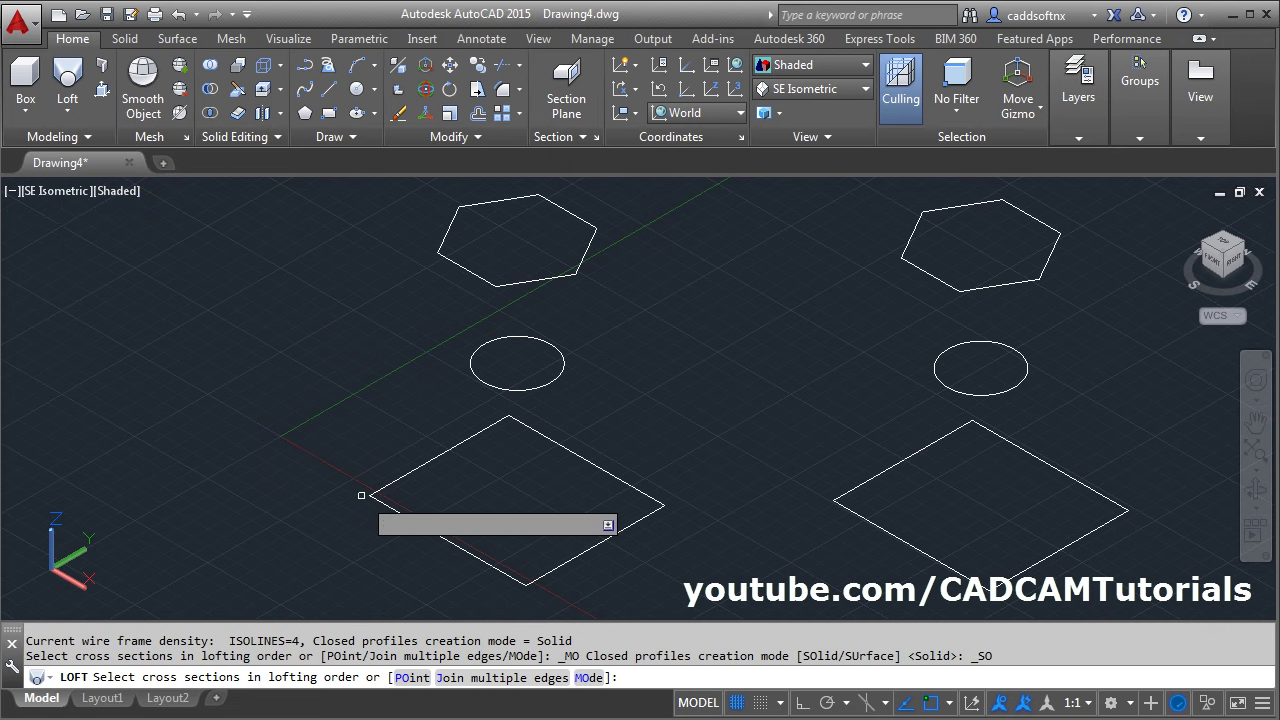
left_click(444, 539)
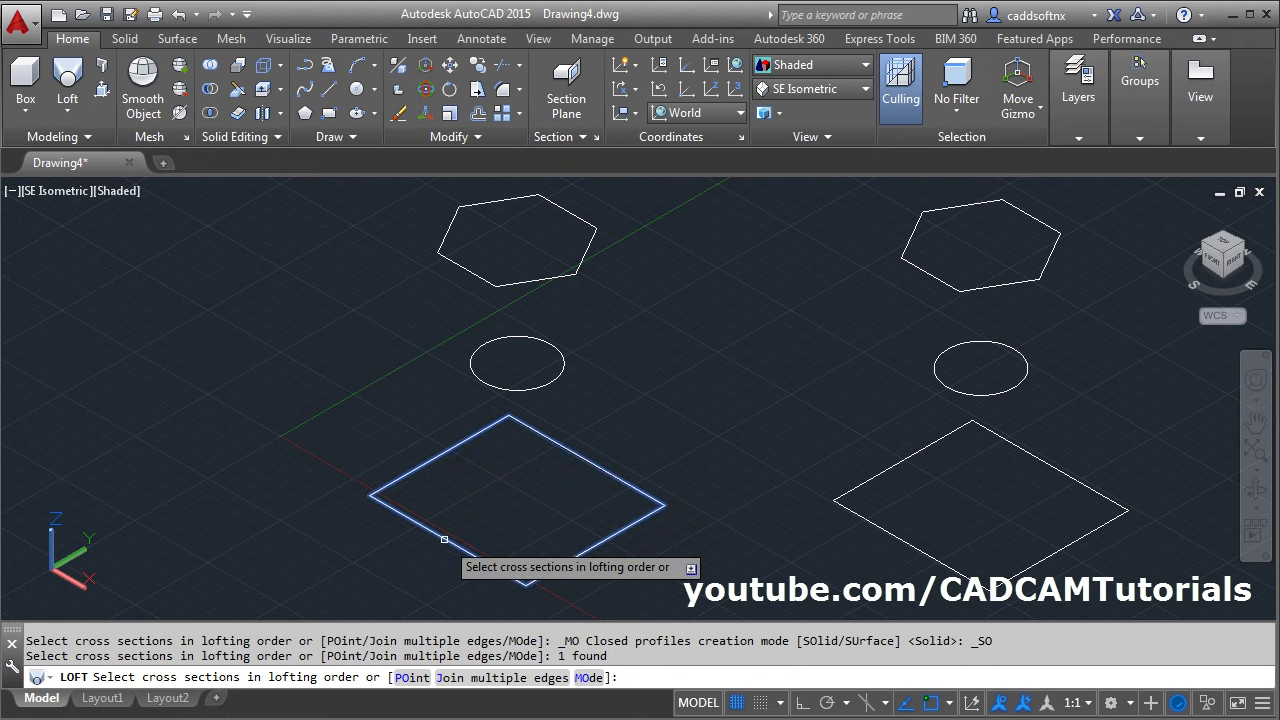
left_click(491, 386)
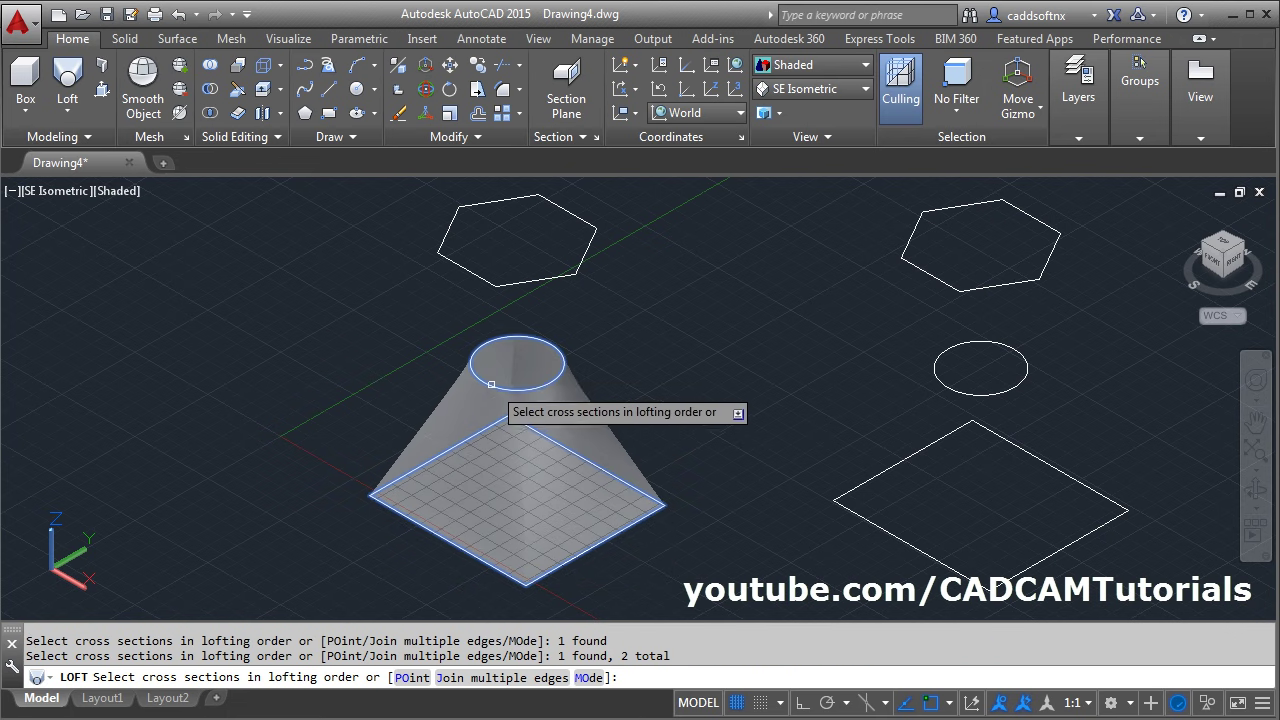
left_click(476, 273)
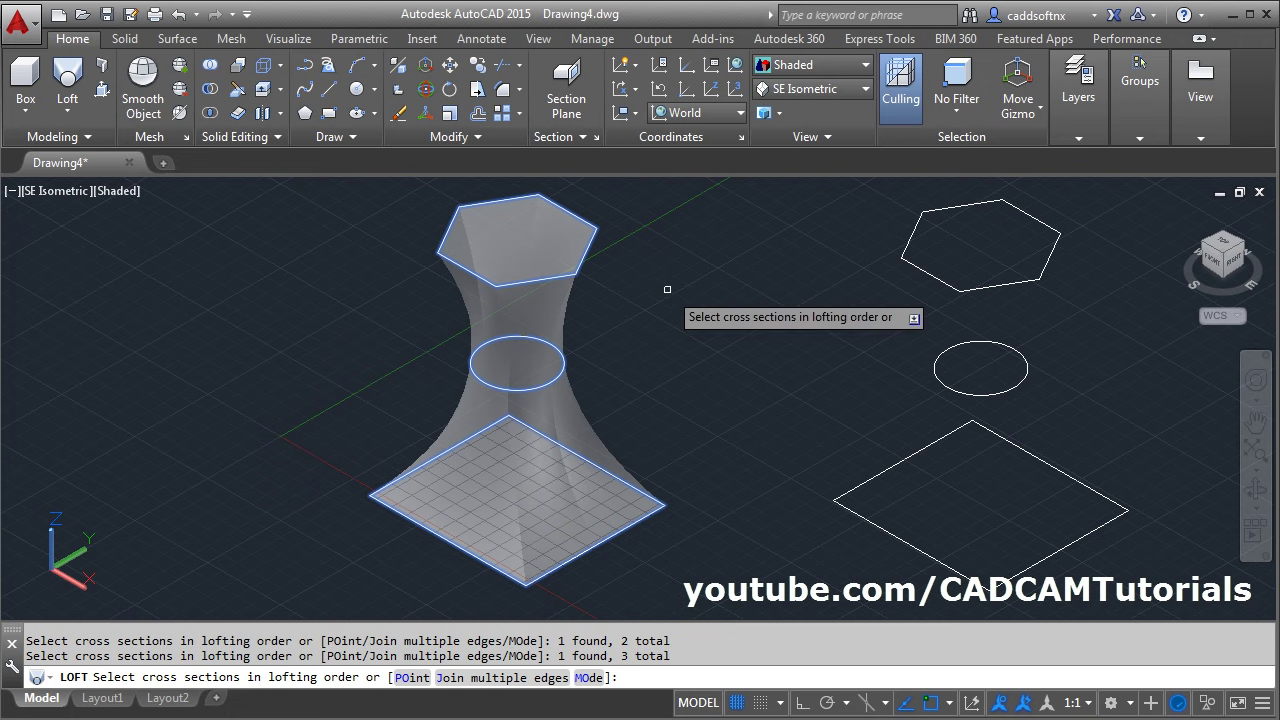
key("Return")
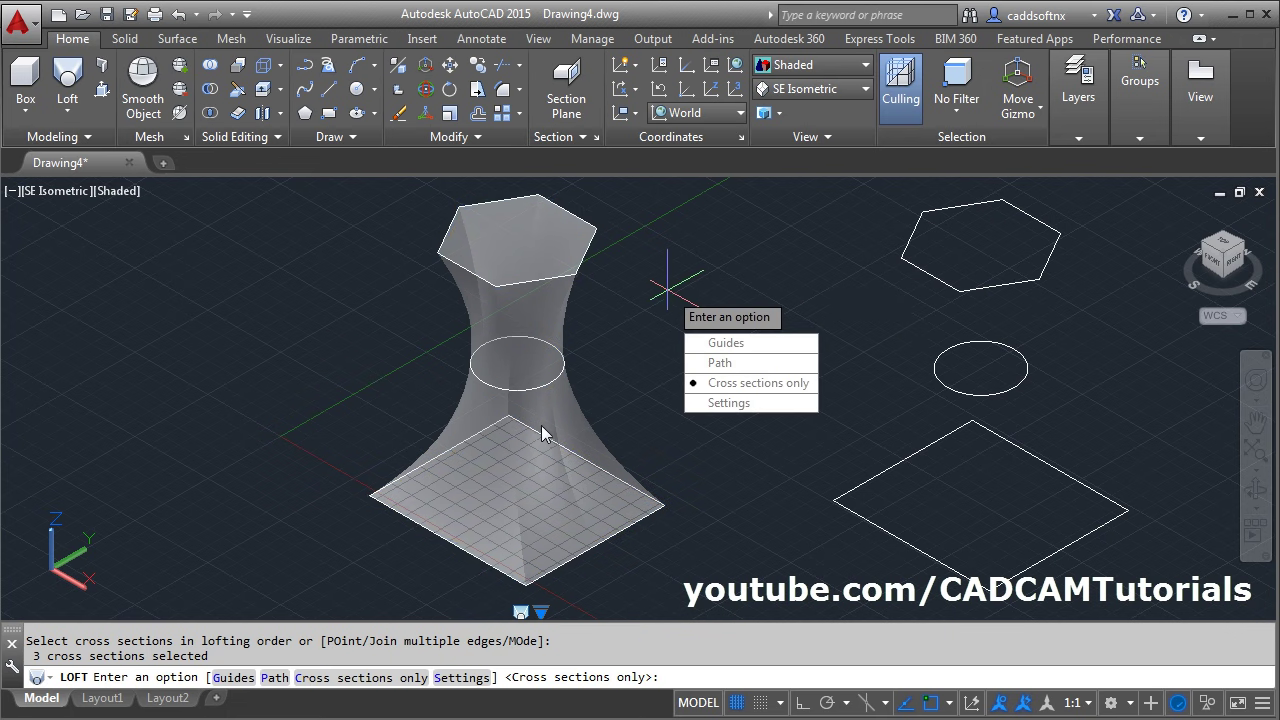
left_click(770, 383)
middle_click_drag(666, 286, 531, 517, "shift")
middle_click_drag(675, 335, 605, 517)
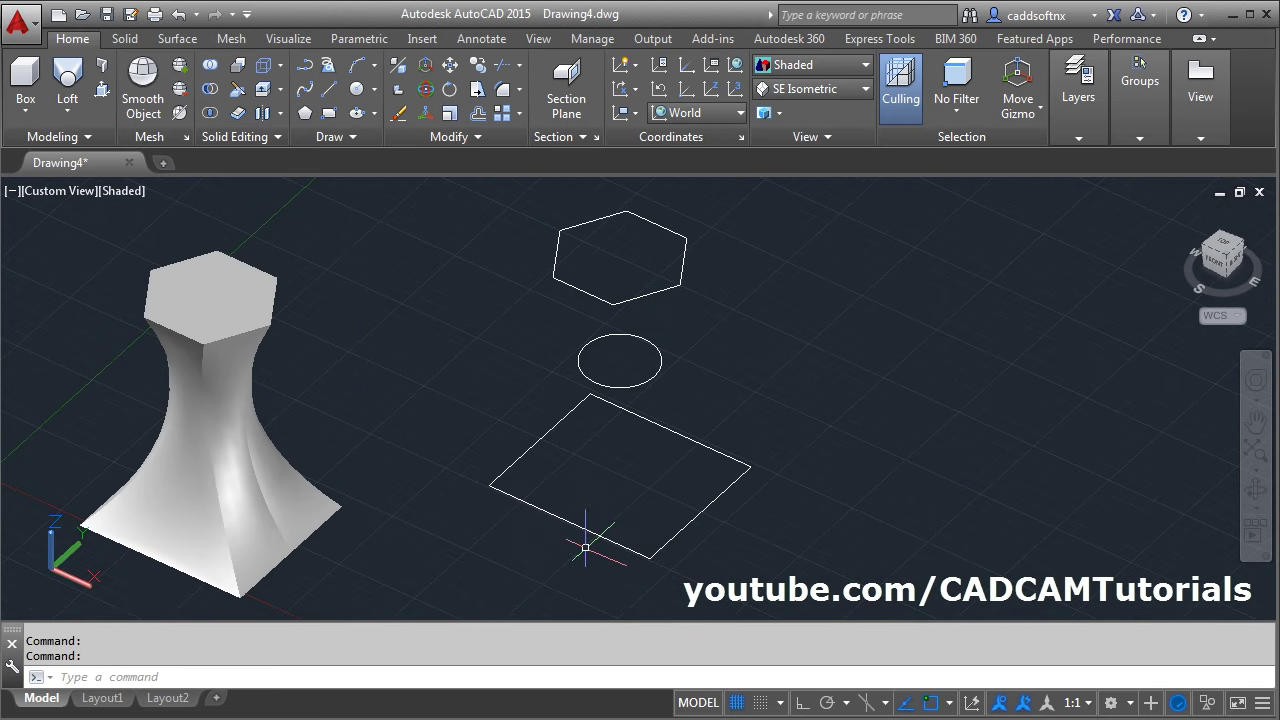
middle_click_drag(586, 481, 582, 463, "shift")
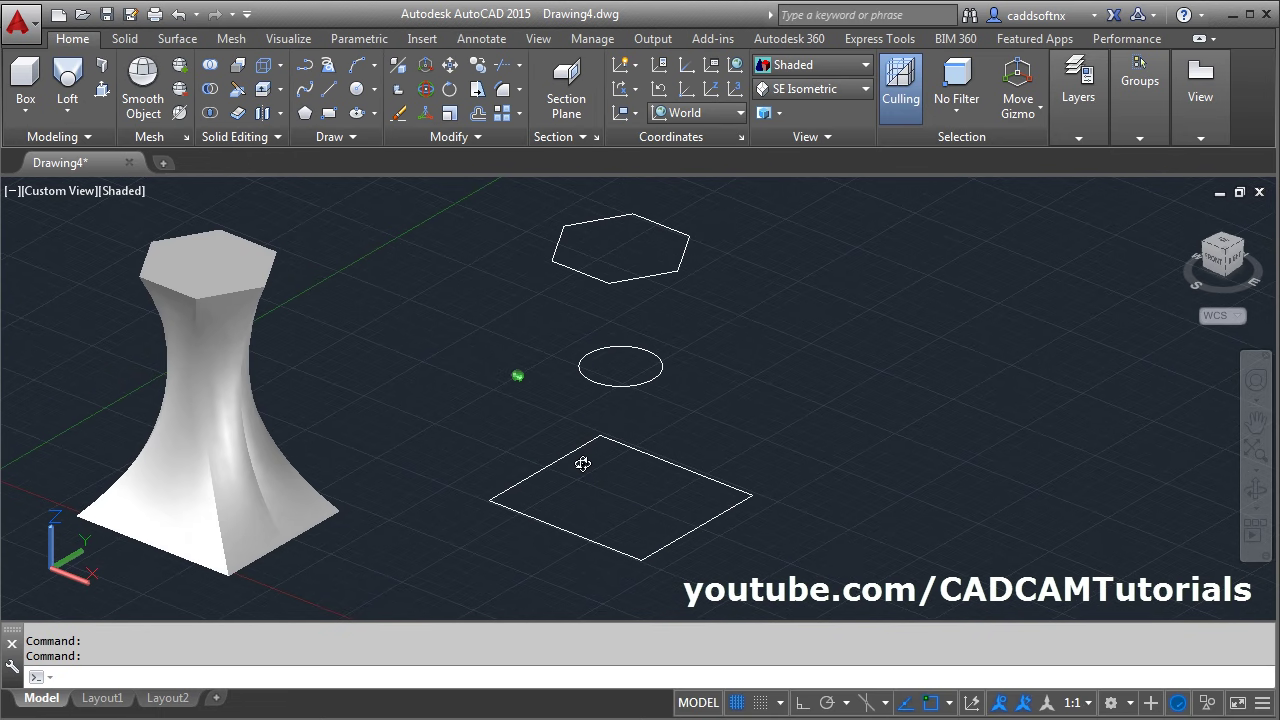
- Loft the right stack square, hexagon, then circle with Cross sections only
left_click(67, 80)
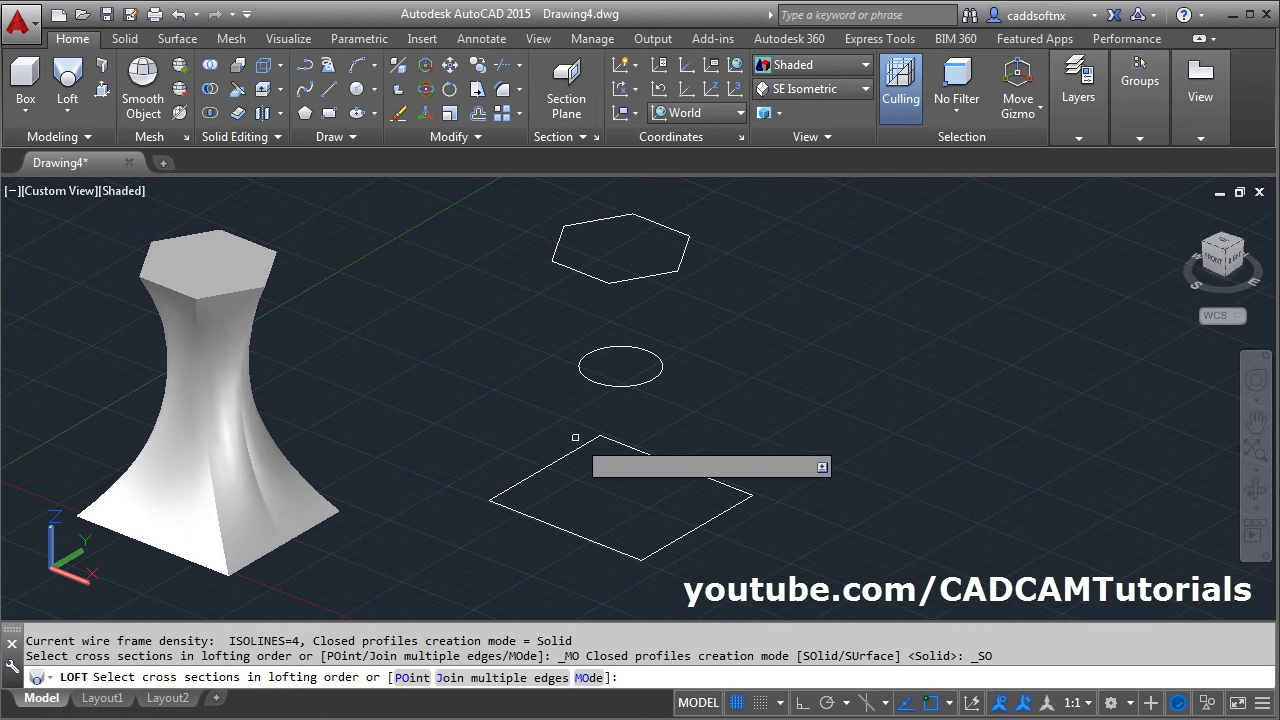
left_click(589, 539)
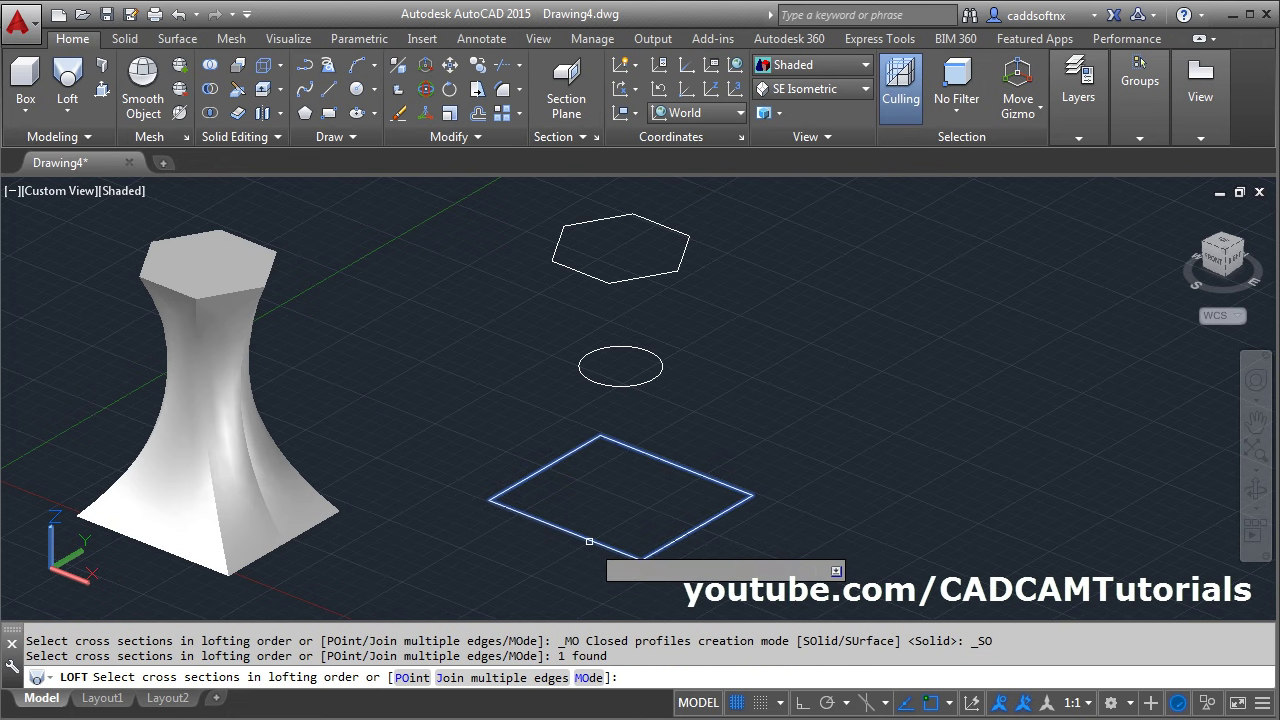
left_click(577, 271)
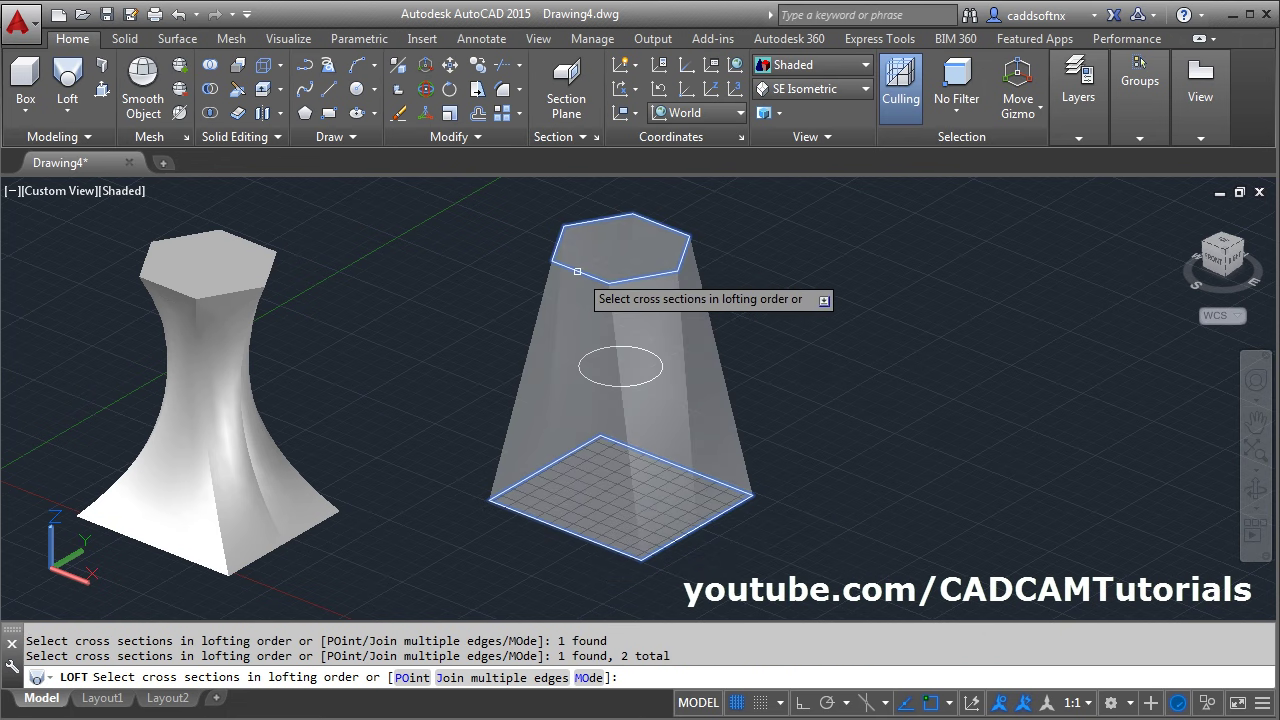
left_click(637, 386)
key("Return")
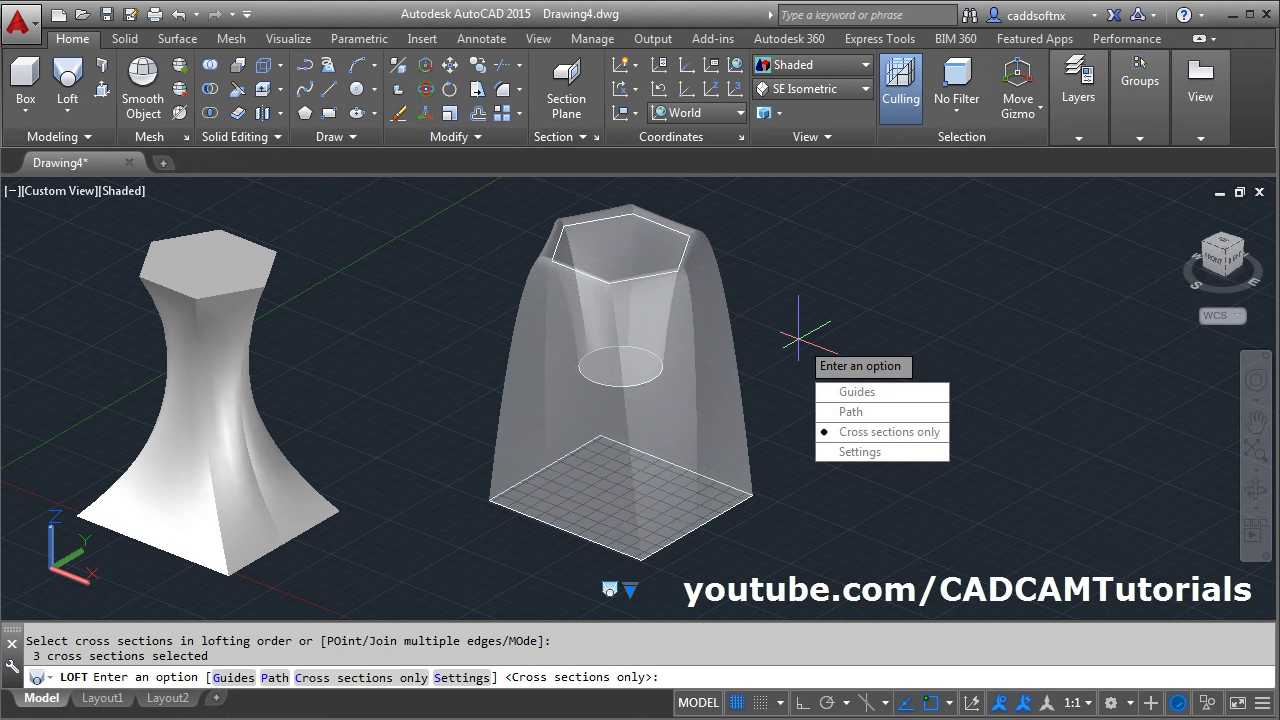
key("Down")
key("Up")
key("Return")
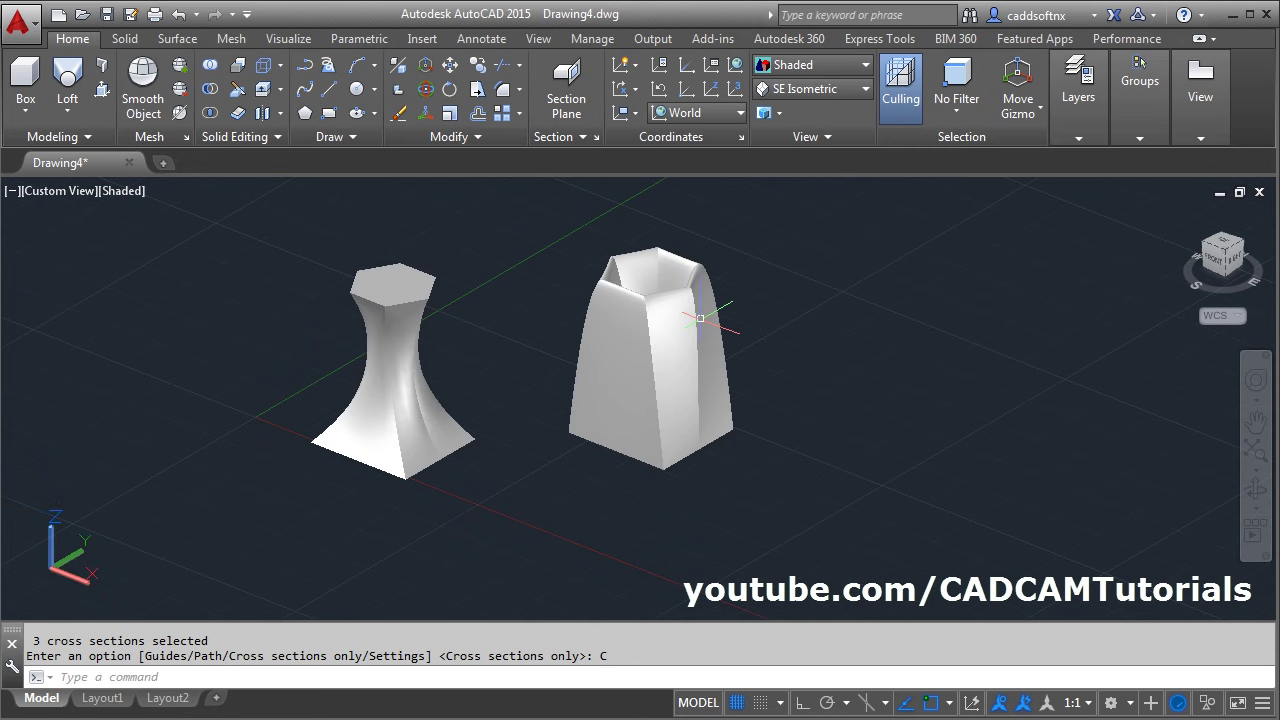
- Orbit and zoom to inspect both lofted solids from a high angle
mouse_move(700, 318)
middle_mouse_down("shift")
mouse_move(663, 286)
mouse_move(645, 297)
mouse_move(684, 350)
mouse_move(666, 349)
mouse_move(697, 246)
mouse_move(690, 255)
middle_mouse_up("shift")
scroll(661, 348, "up", 5)
scroll(661, 348, "down", 4)
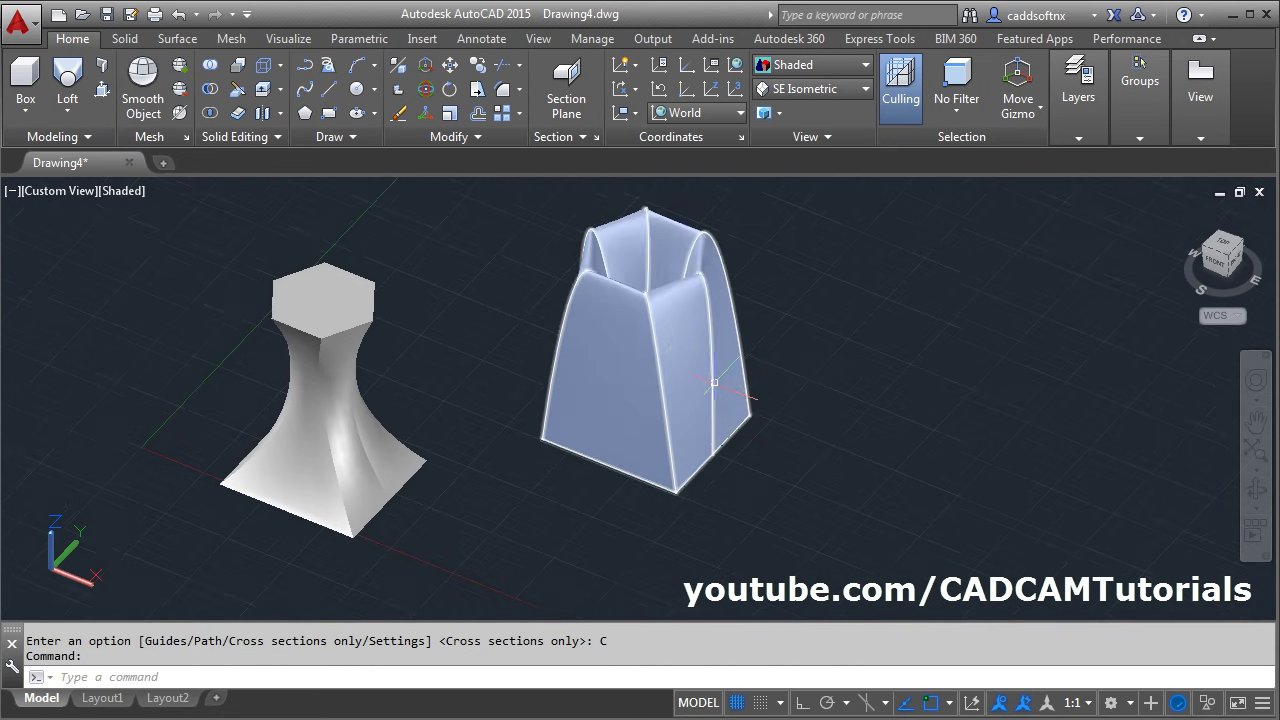
middle_click_drag(661, 348, 580, 433, "shift")
scroll(514, 409, "up", 2)
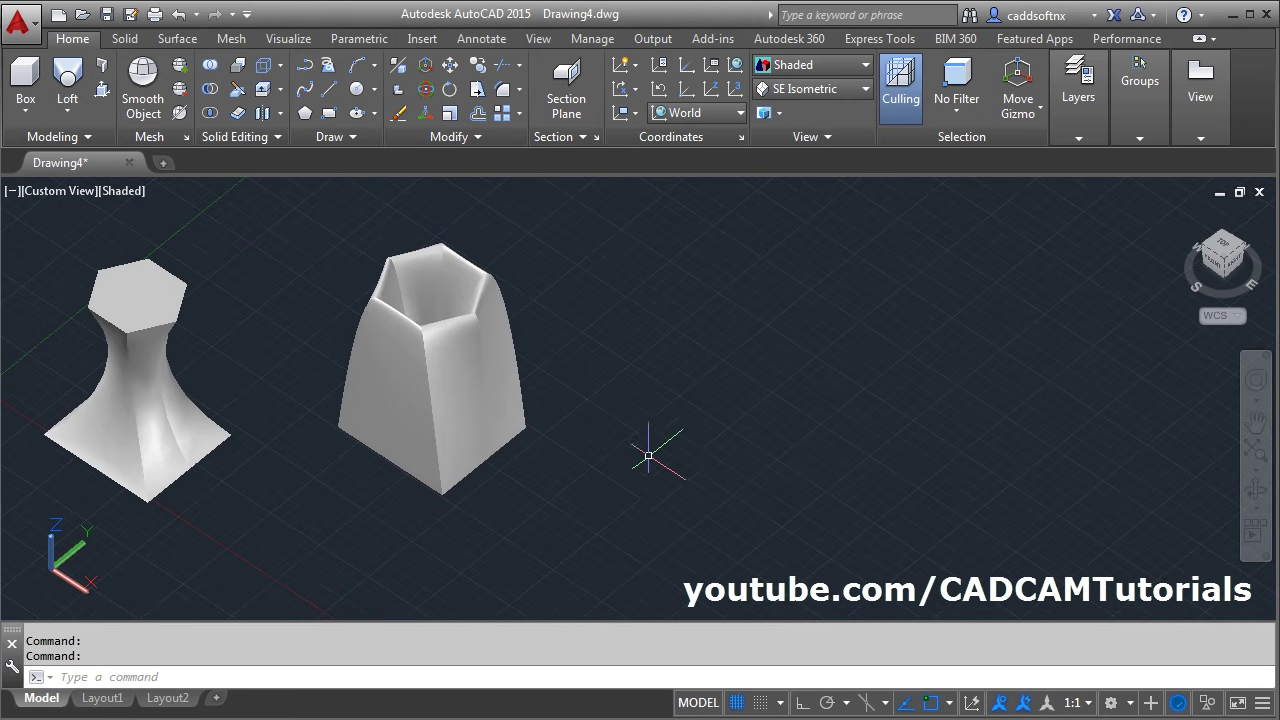
- Set the UCS to the Right preset plane
middle_click_drag(789, 337, 720, 354)
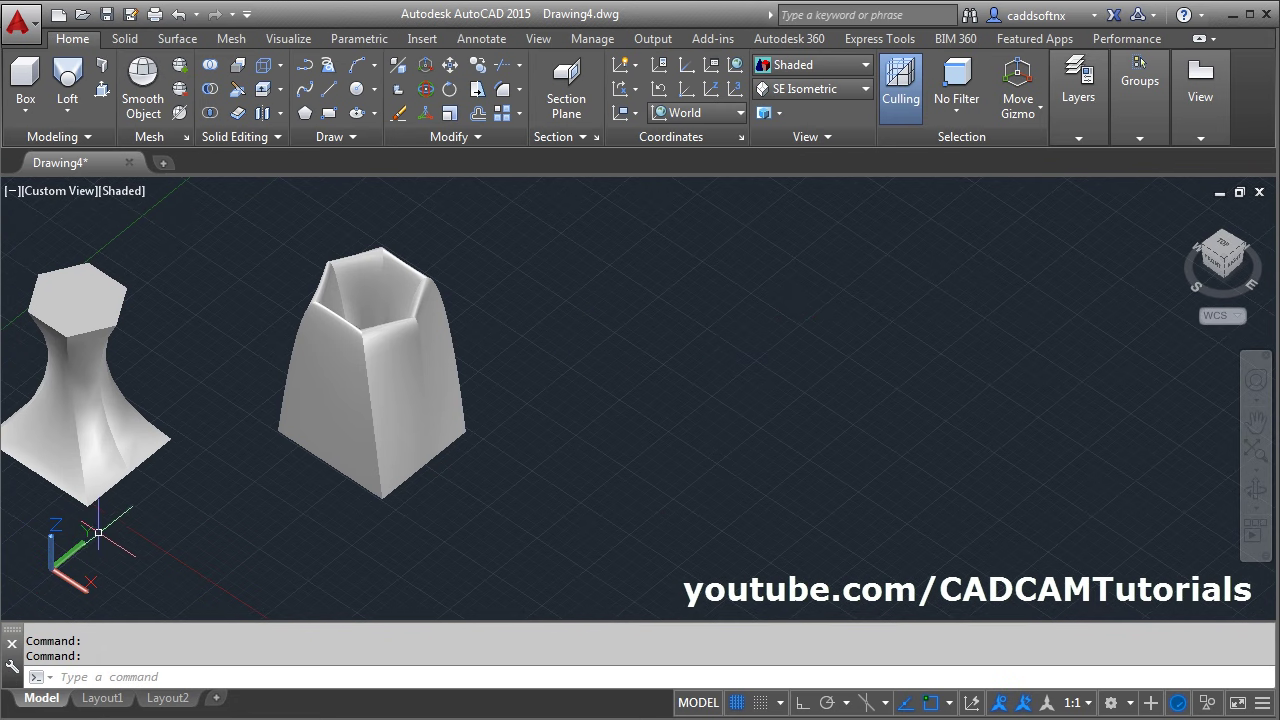
left_click(712, 116)
left_click(686, 229)
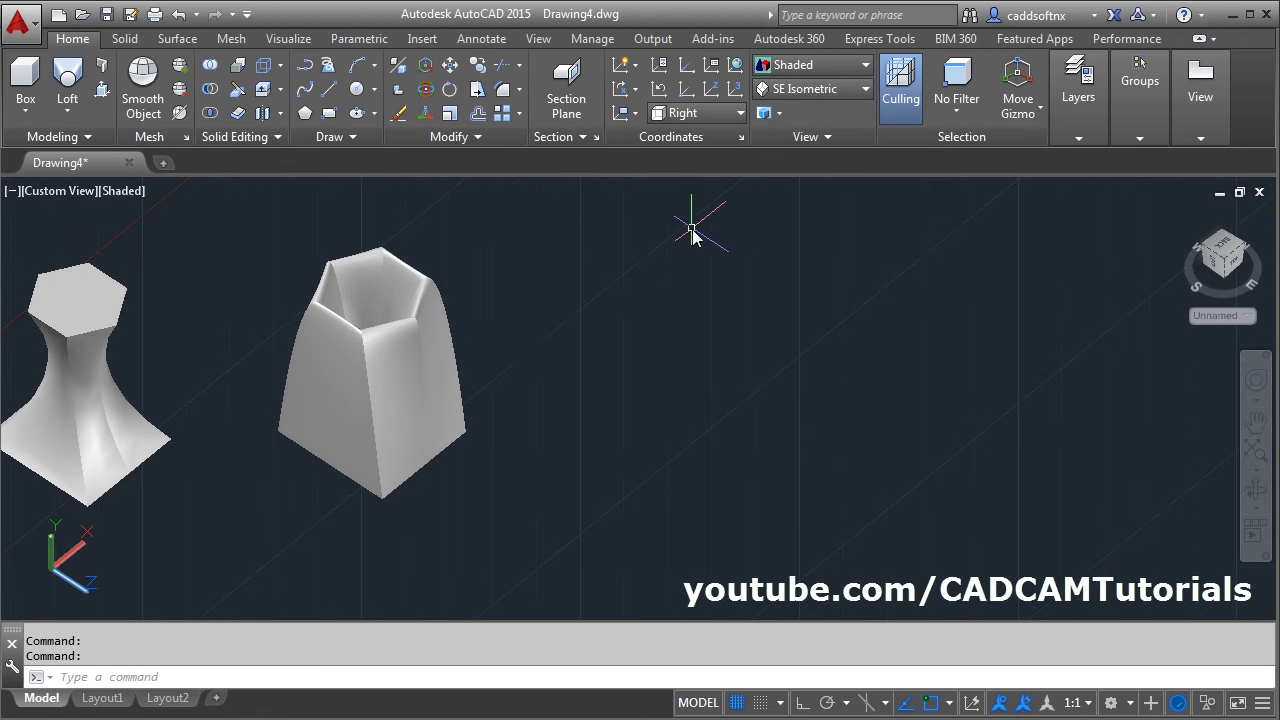
middle_click_drag(694, 431, 497, 475)
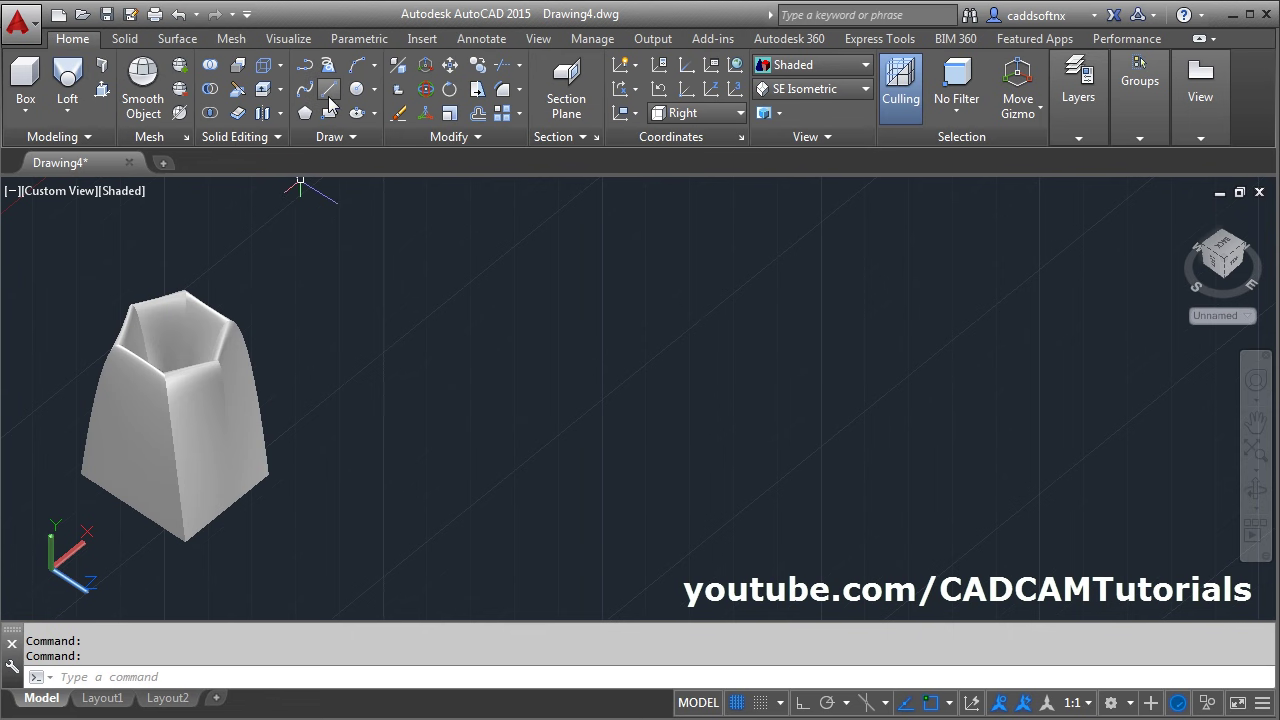
- Draw a vertical line followed by a long slanted line beside the solids
left_click(331, 95)
left_click(494, 525)
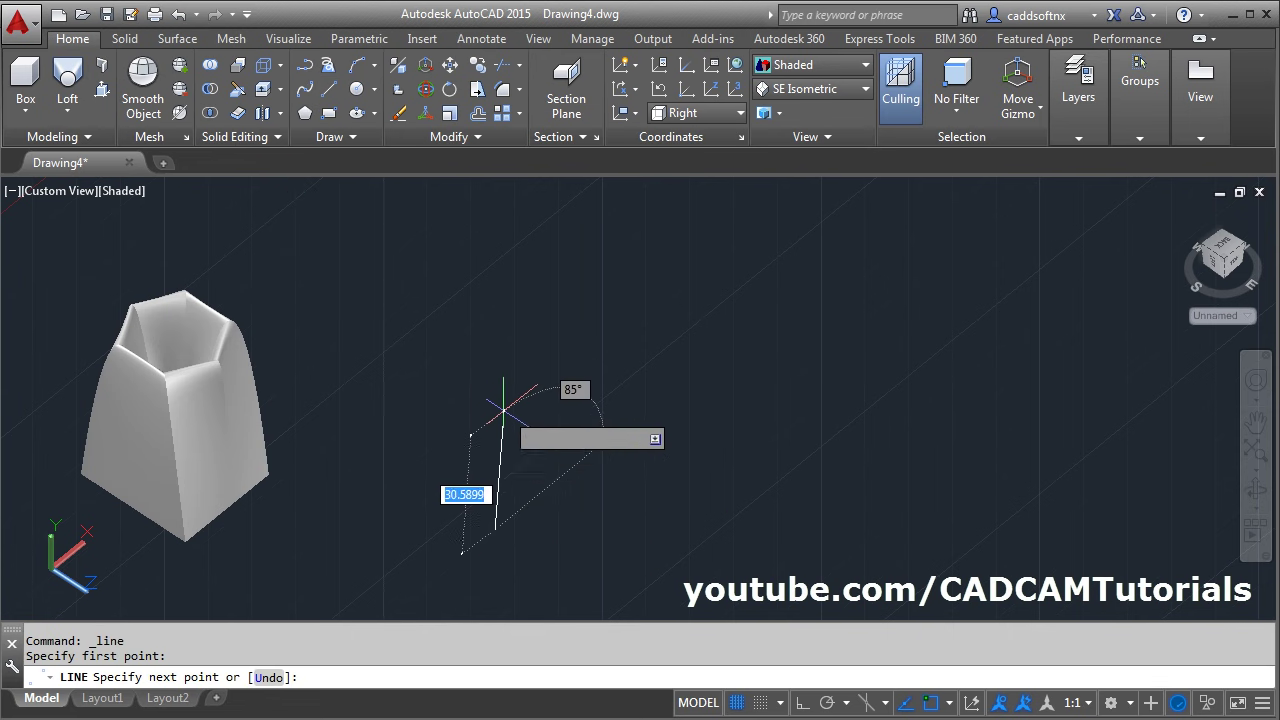
left_click(805, 704)
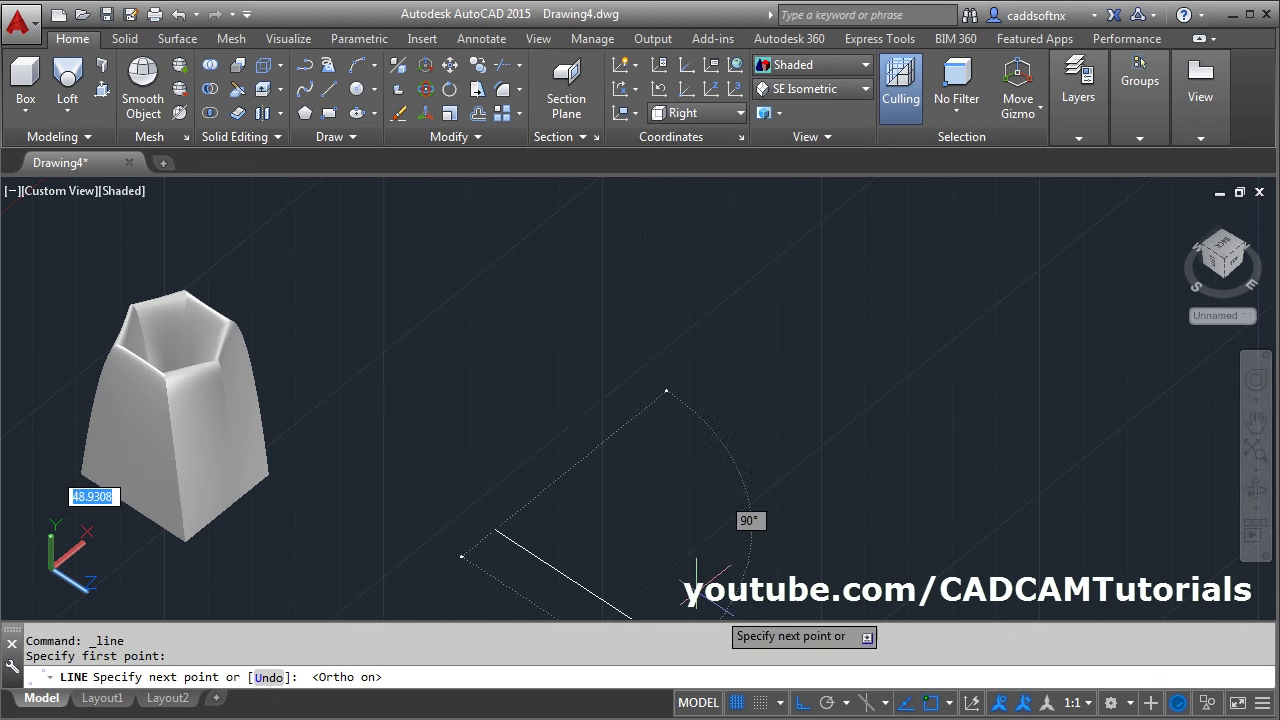
middle_click_drag(772, 277, 654, 400)
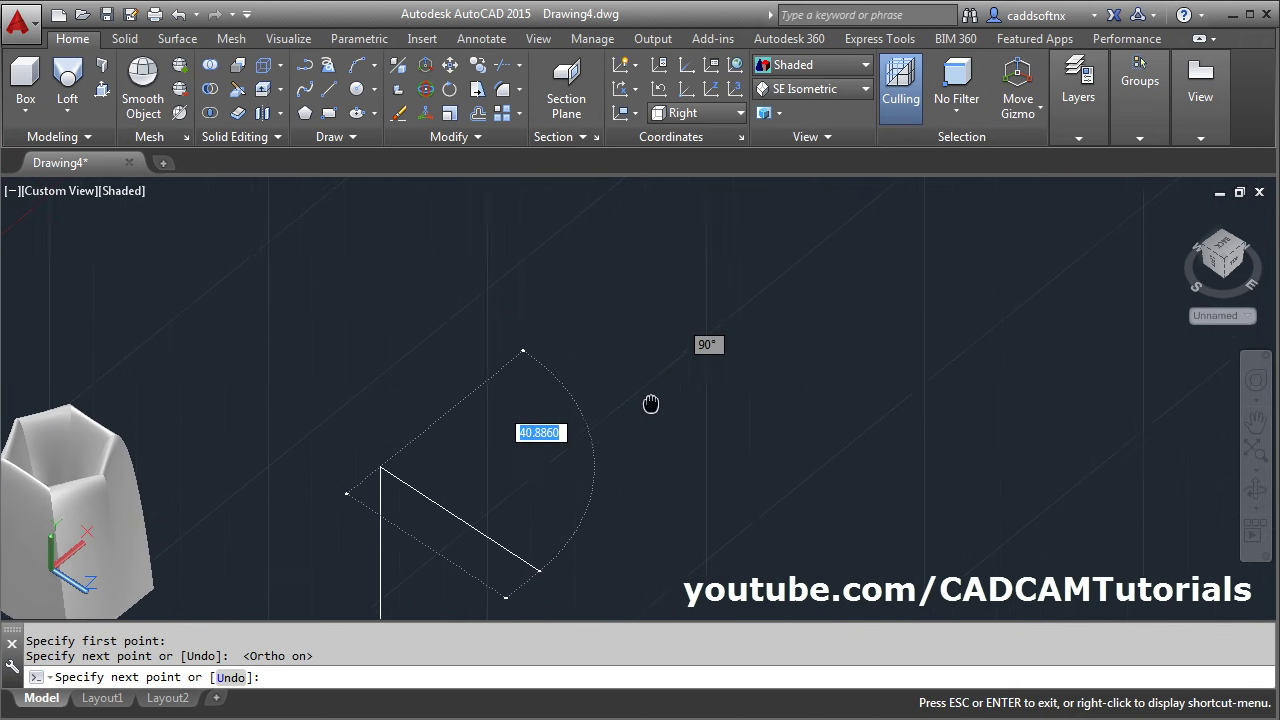
left_click(690, 345)
left_click(697, 280)
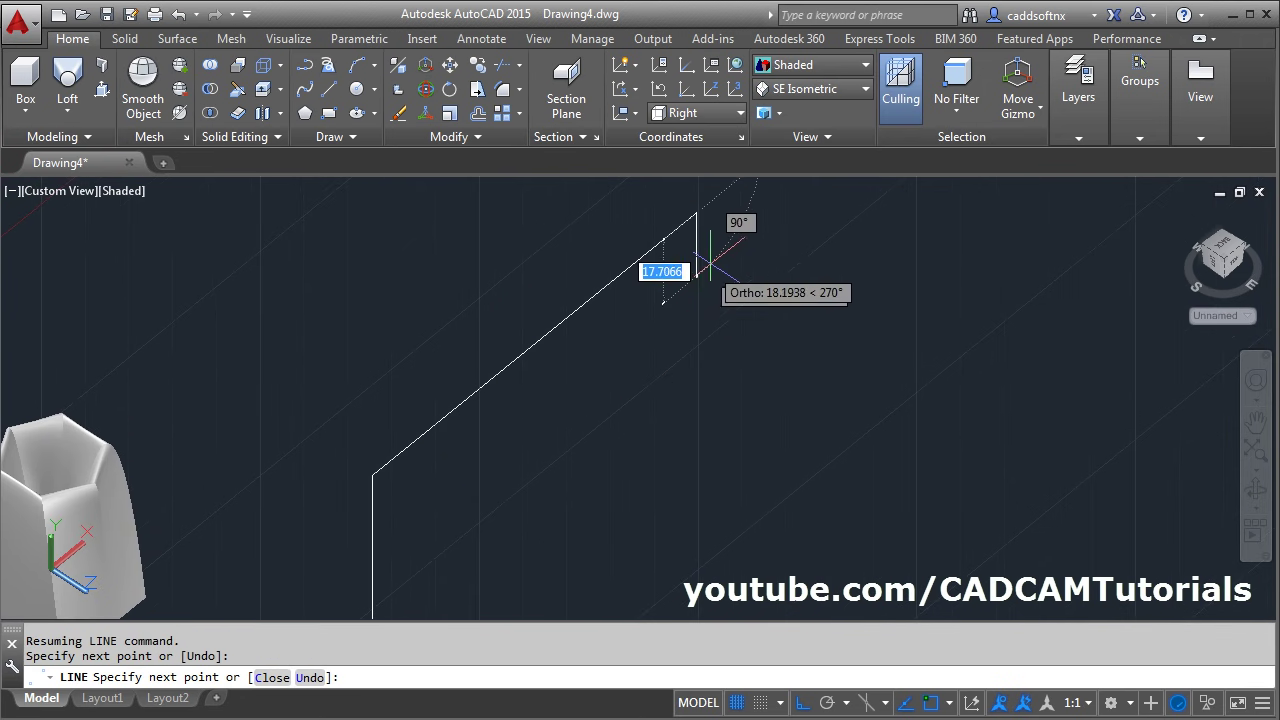
scroll(660, 330, "down", 2)
middle_click_drag(660, 330, 632, 368)
key("Escape")
key("Escape")
scroll(469, 405, "up", 2)
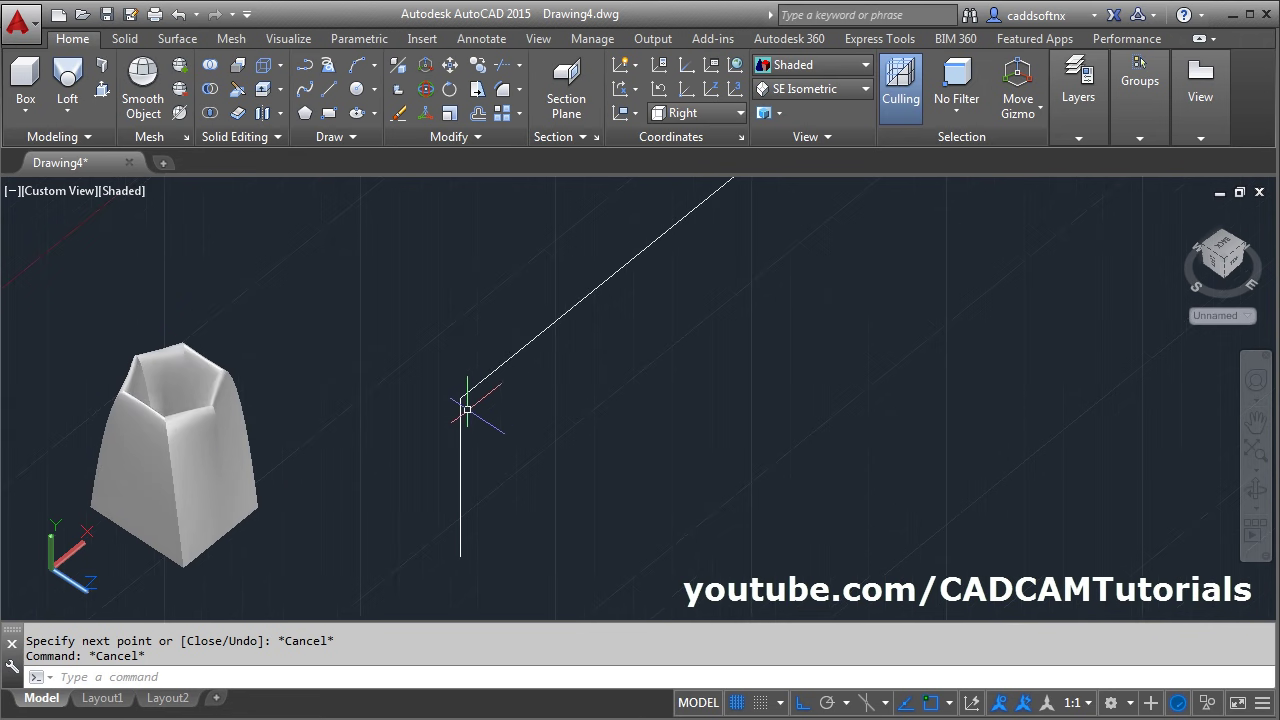
- Fillet the corner between the vertical and slanted lines with radius 35
left_click(502, 92)
left_click(389, 677)
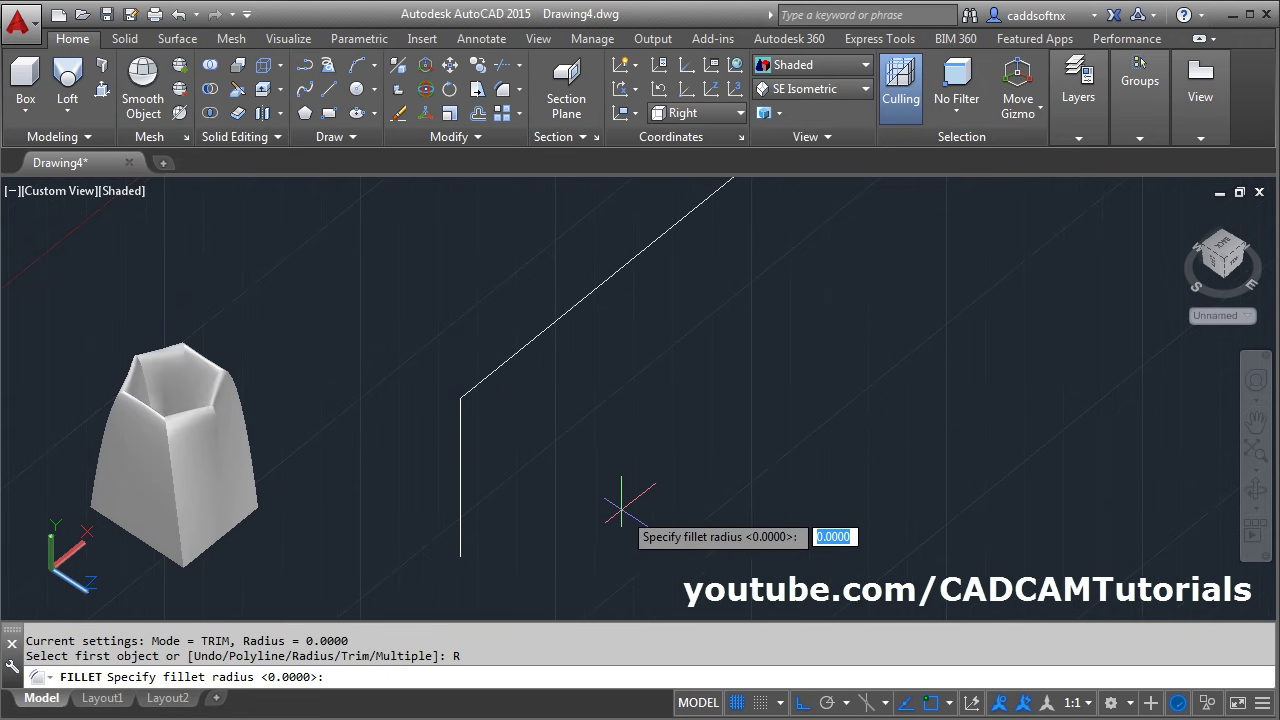
left_click(564, 465)
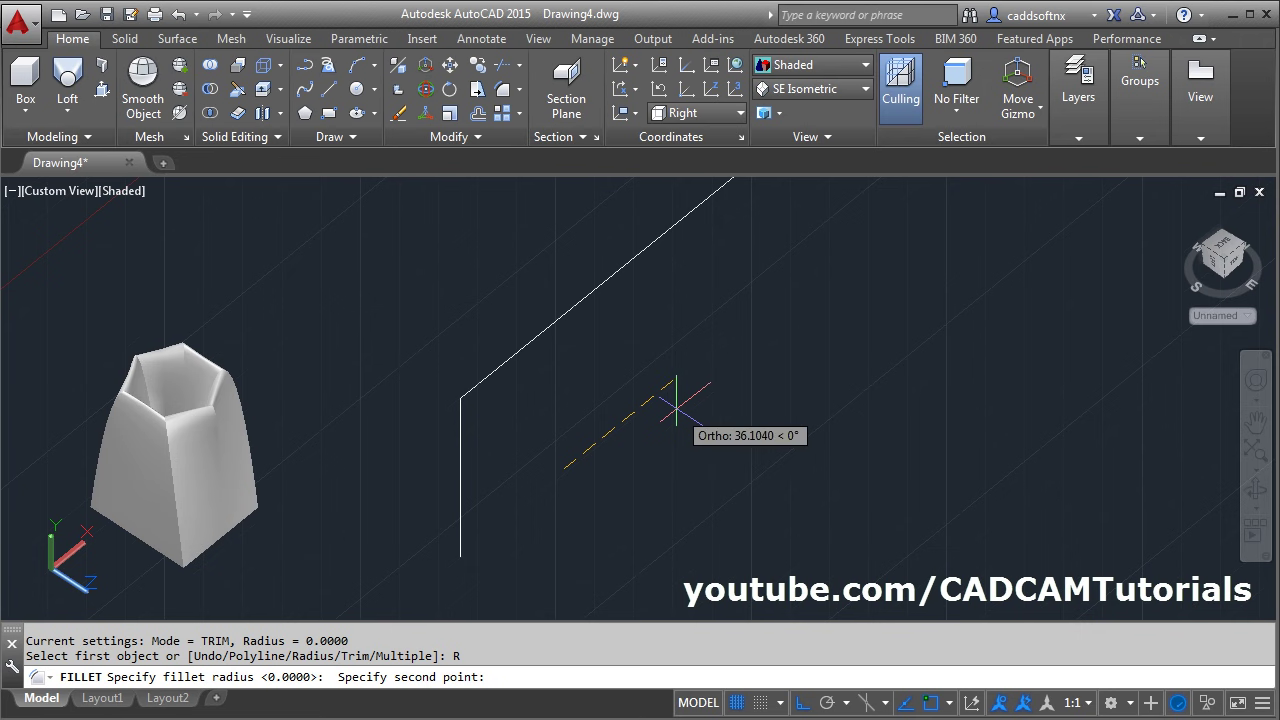
type("35")
key("Return")
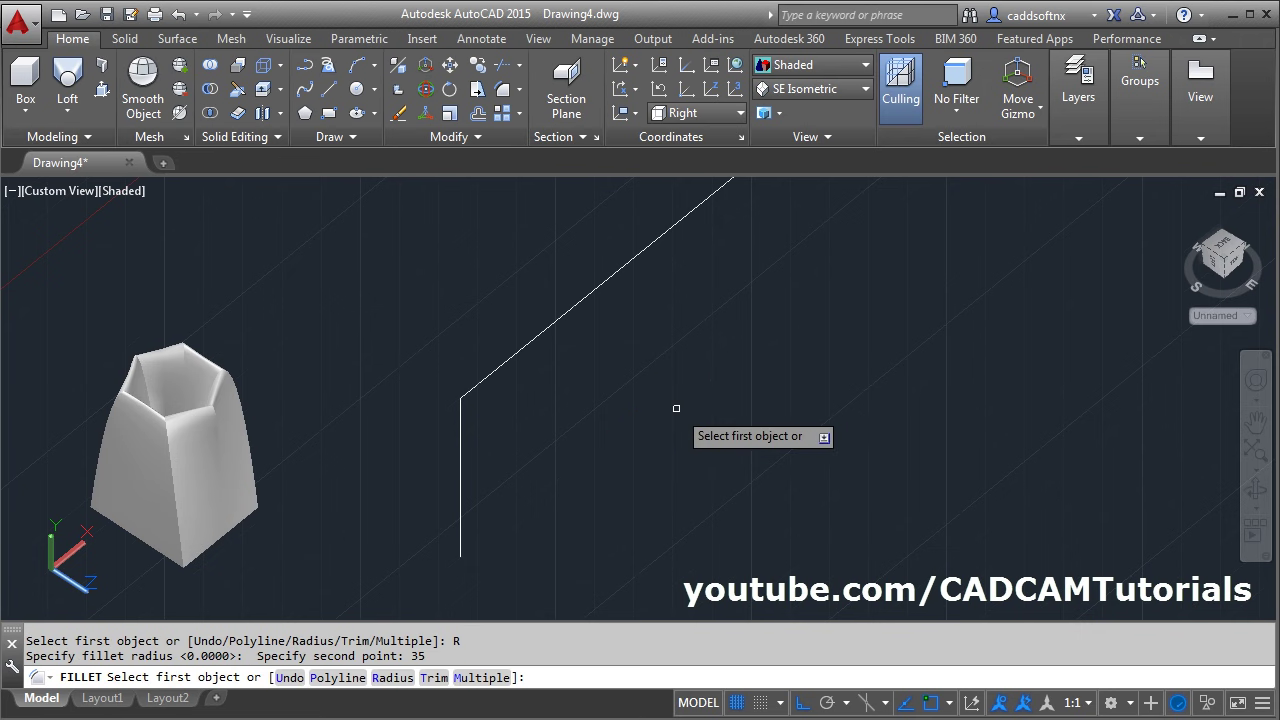
left_click(461, 482)
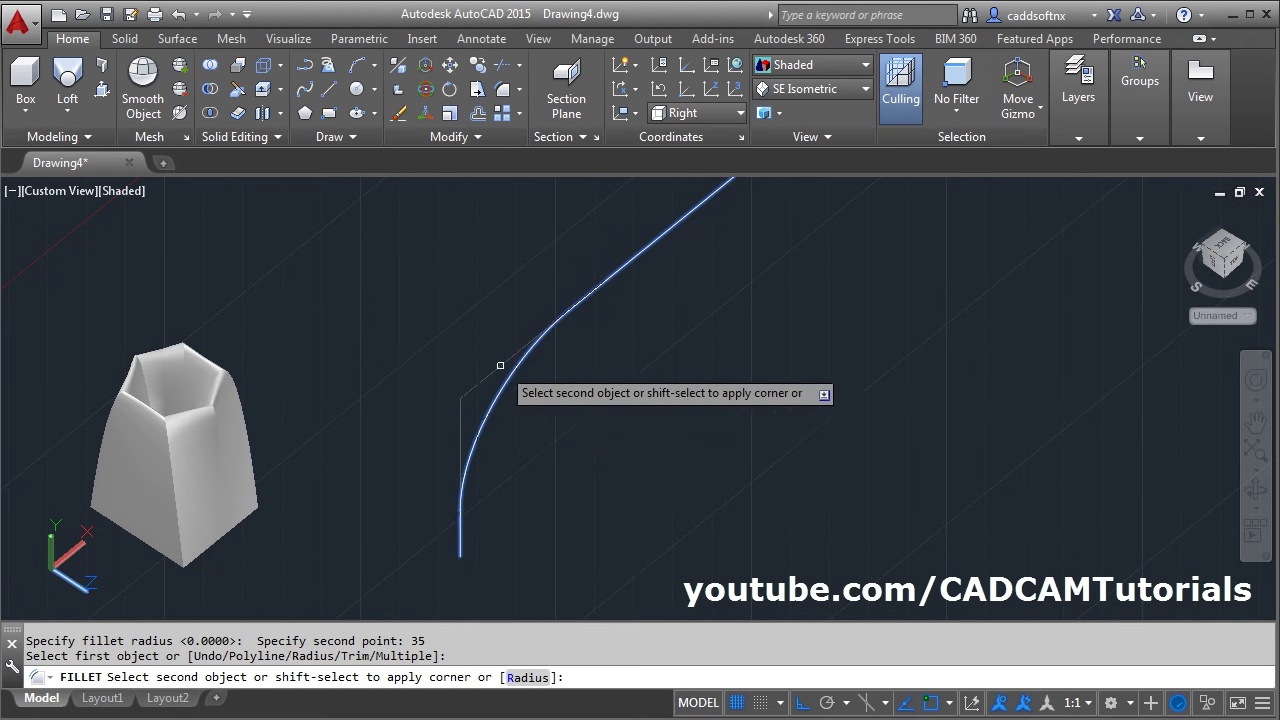
left_click(525, 347)
scroll(558, 502, "down", 2)
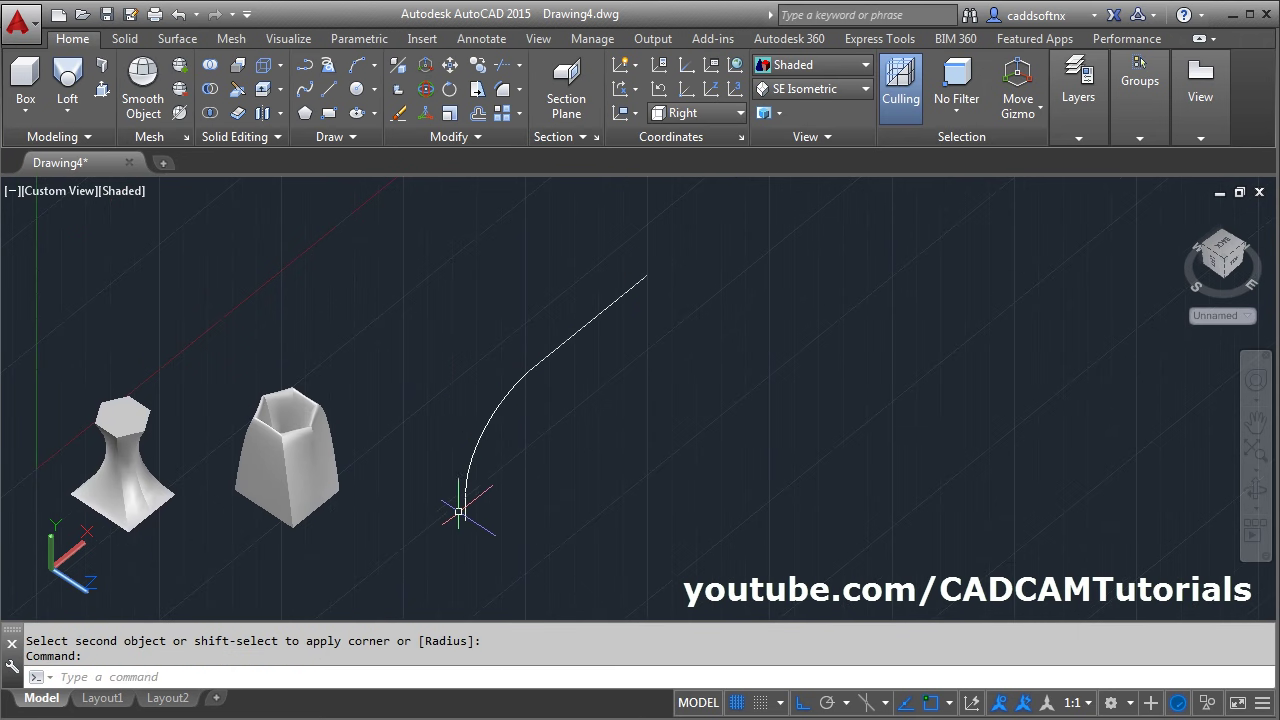
- Join the vertical line, fillet arc and slanted line into one polyline
left_click(456, 139)
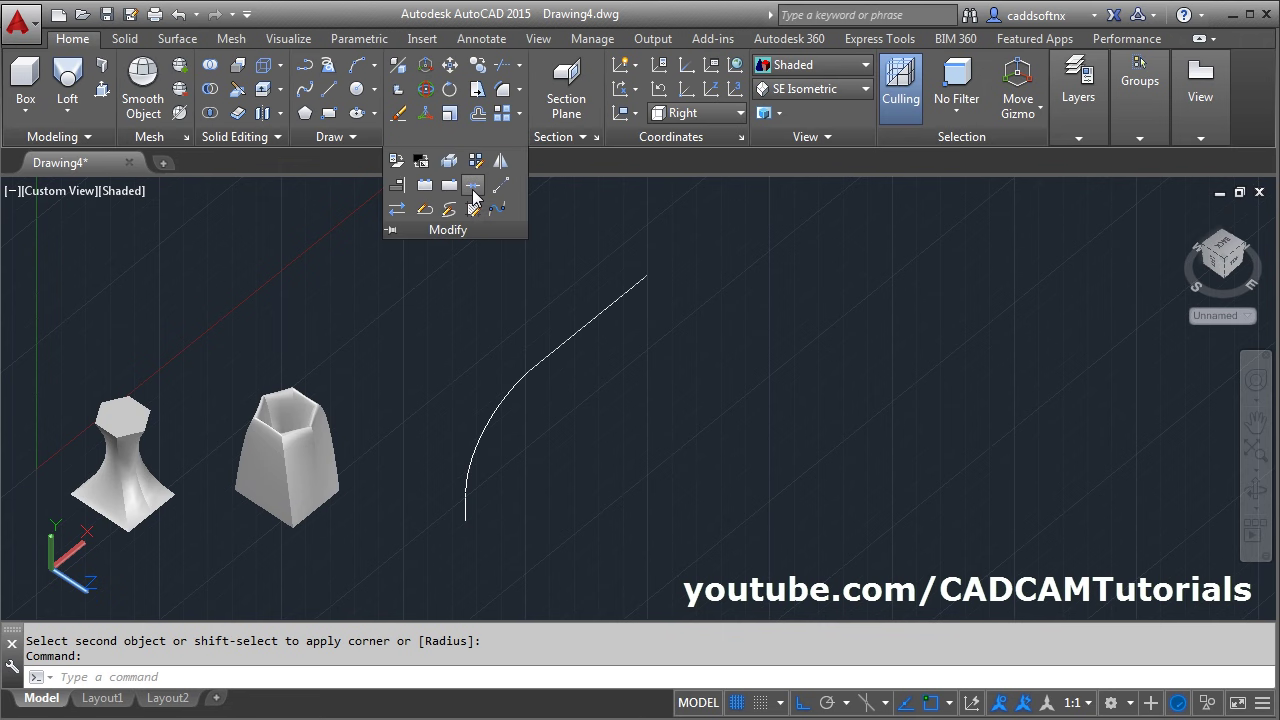
left_click(473, 187)
left_click(576, 309)
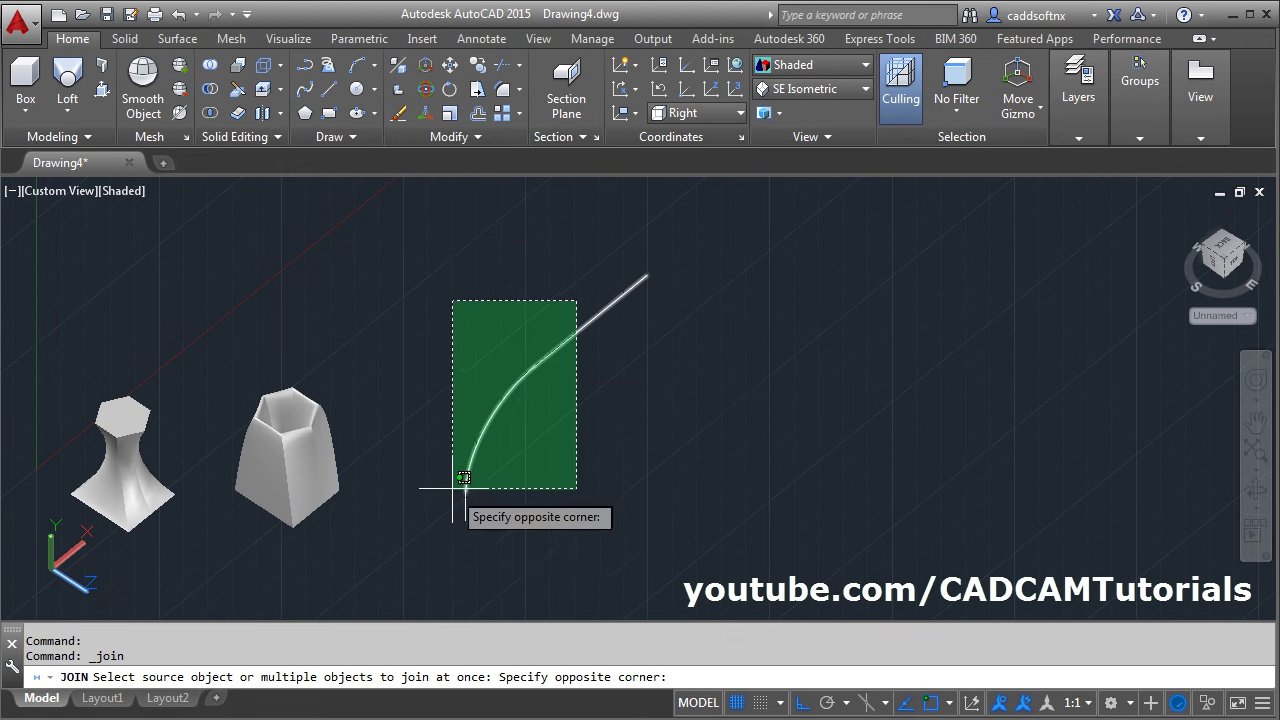
left_click(447, 500)
key("Return")
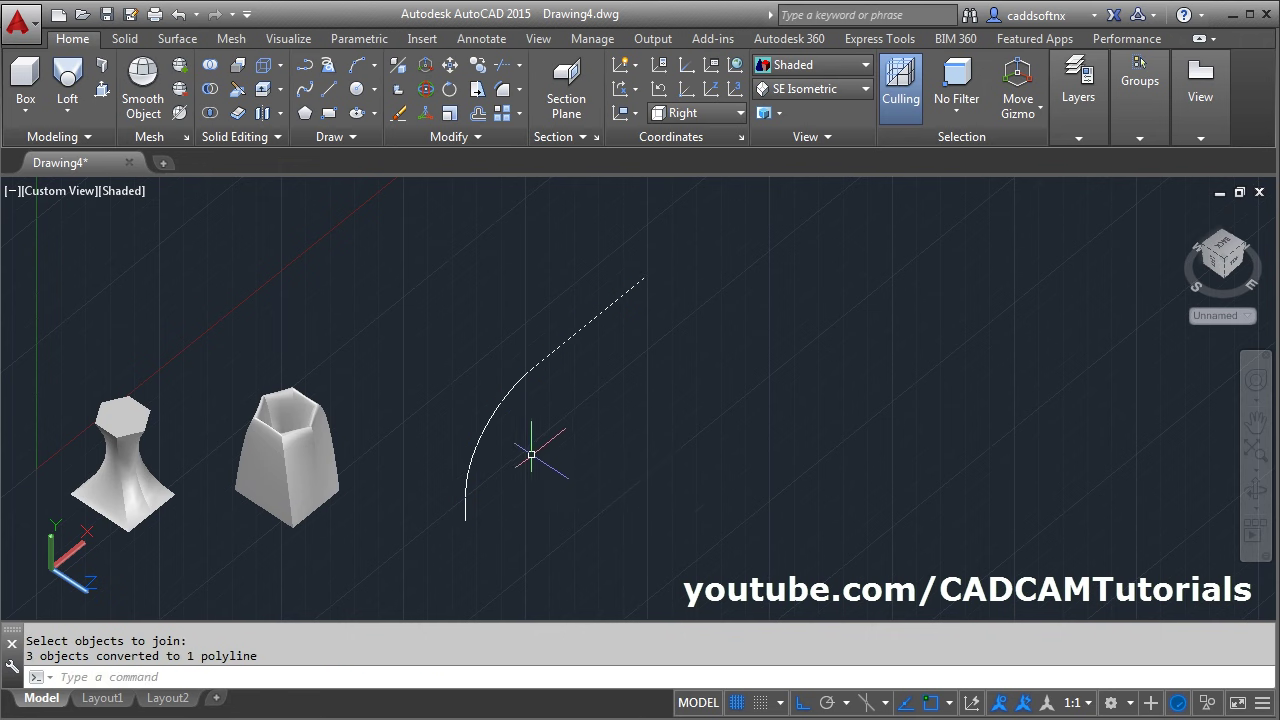
left_click(482, 437)
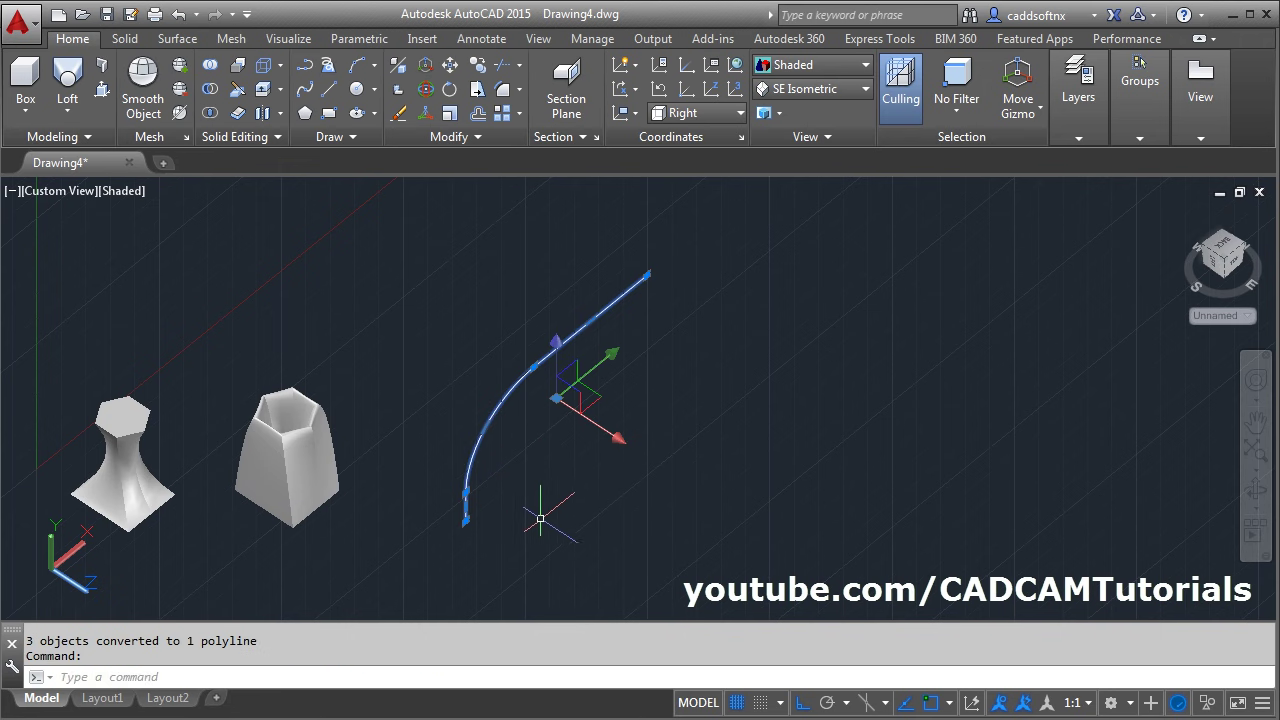
key("Escape")
key("Escape")
scroll(495, 525, "up", 2)
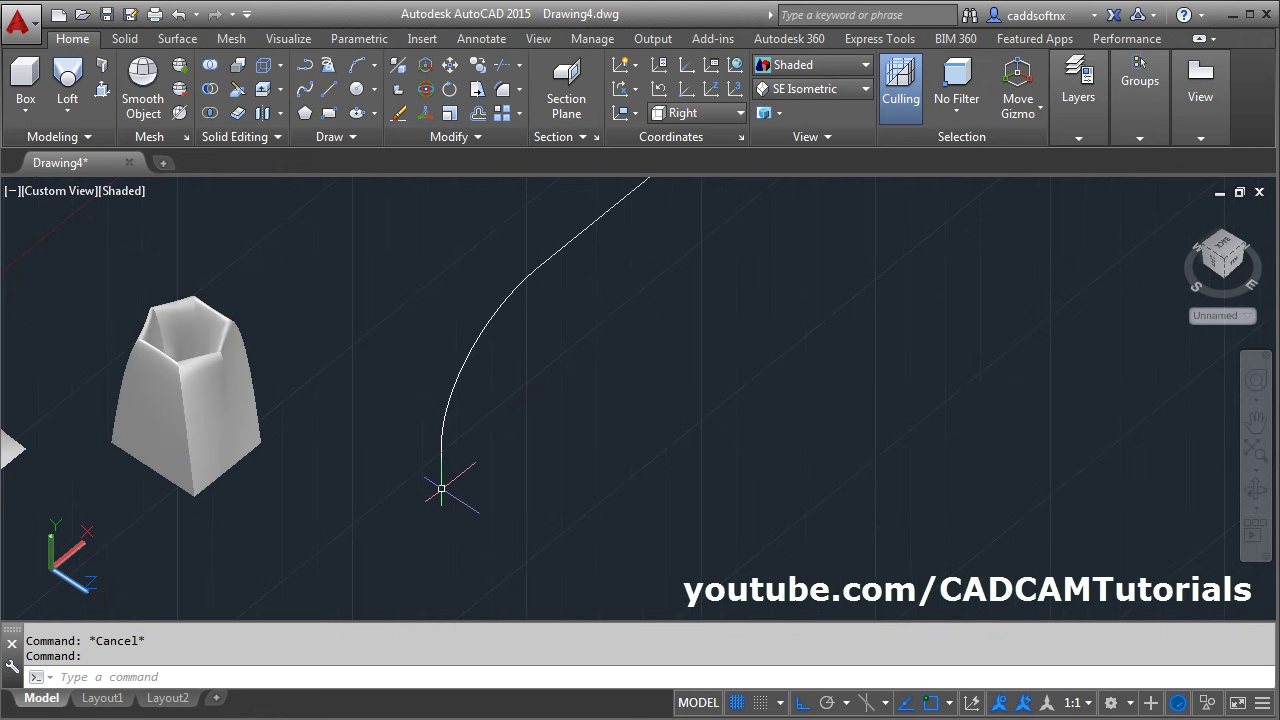
scroll(441, 489, "down", 2)
mouse_move(551, 429)
middle_mouse_down()
mouse_move(527, 416)
mouse_move(506, 443)
middle_mouse_up()
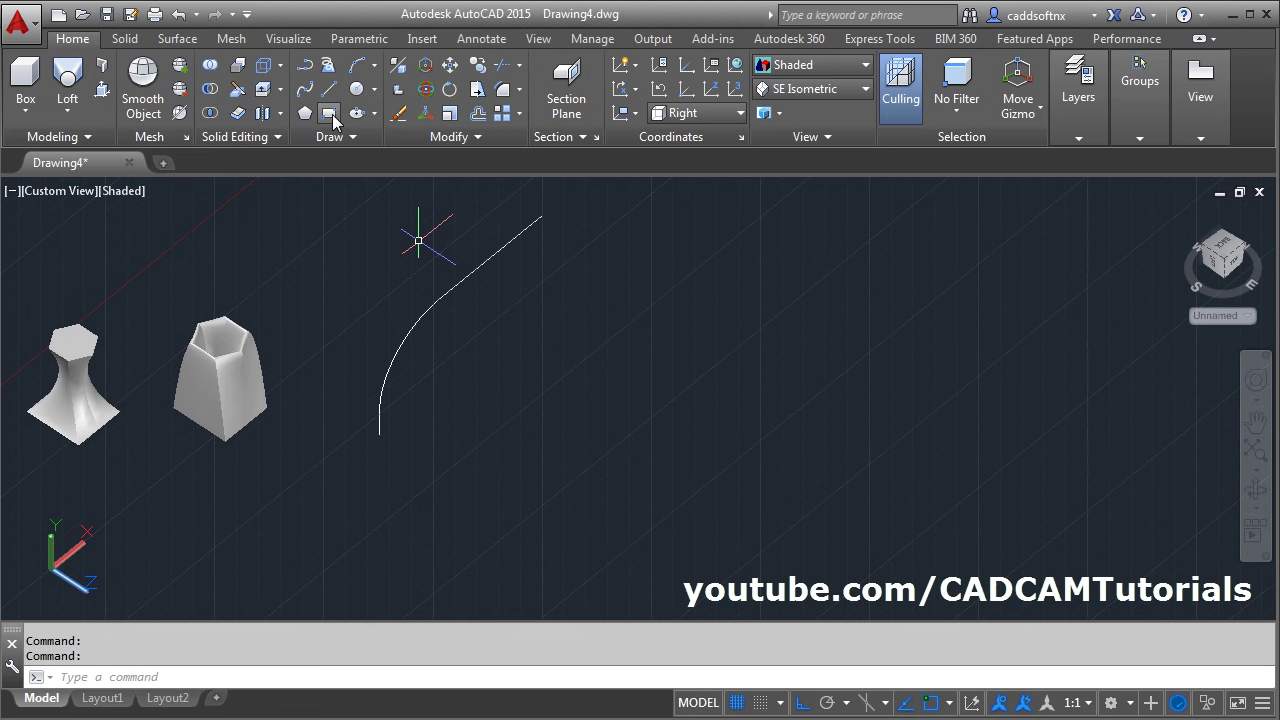
- Abandon the rectangle started on the wrong plane and switch the UCS to Top
left_click(331, 115)
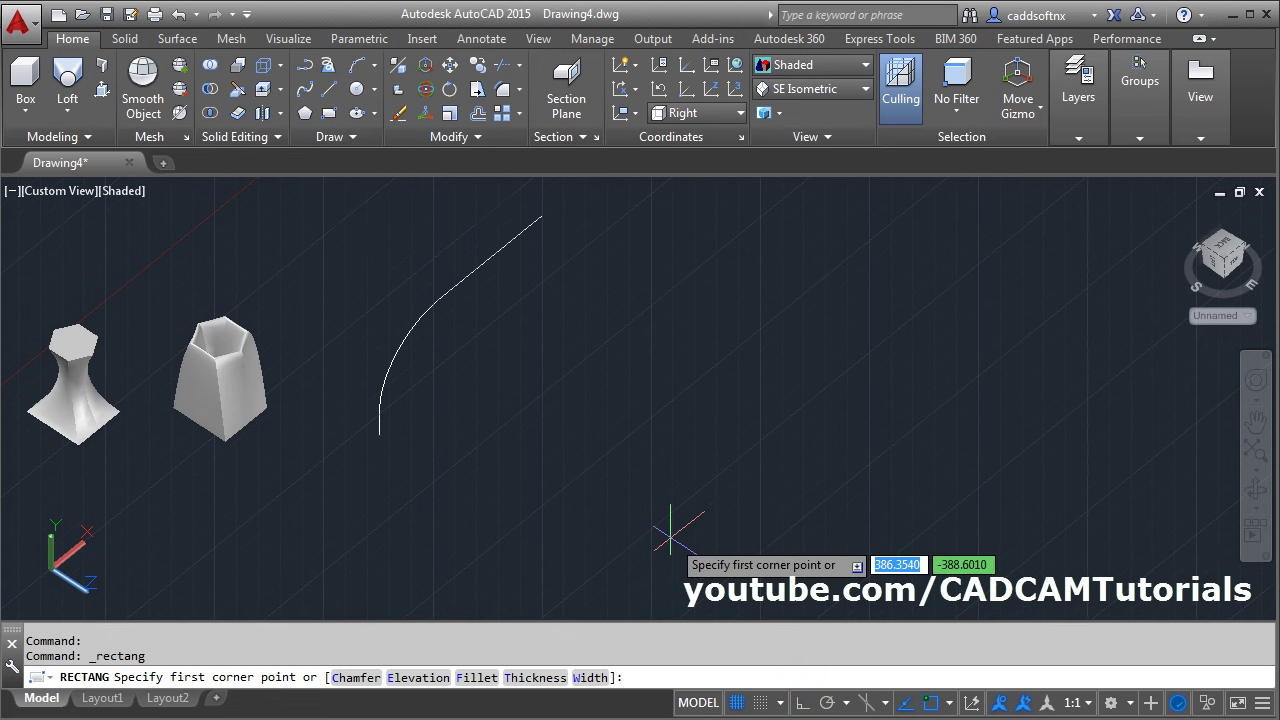
left_click(540, 438)
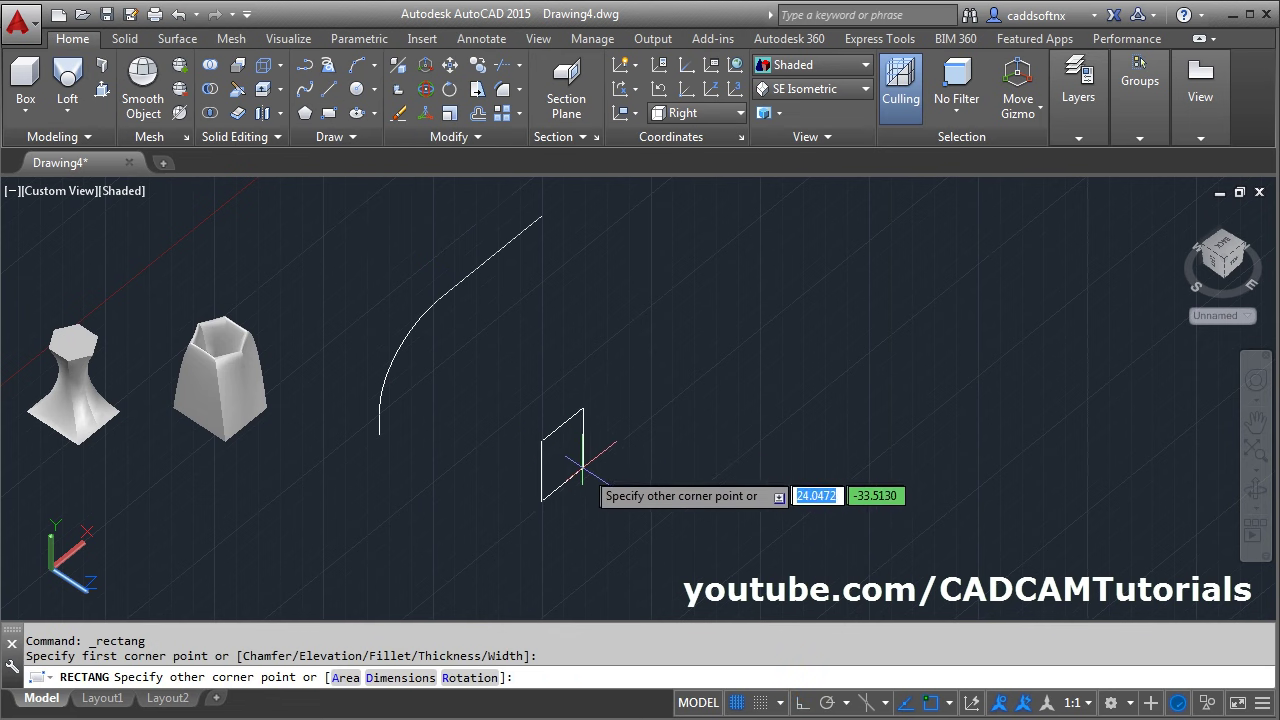
key("Escape")
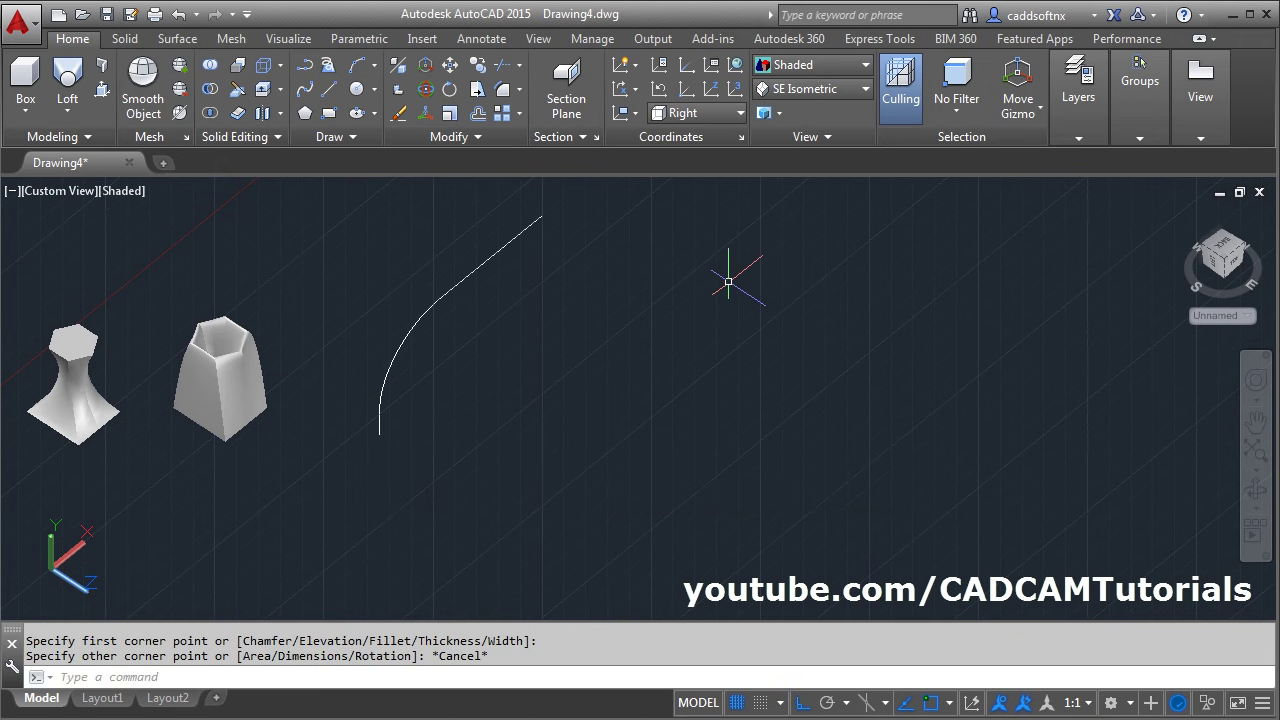
left_click(704, 108)
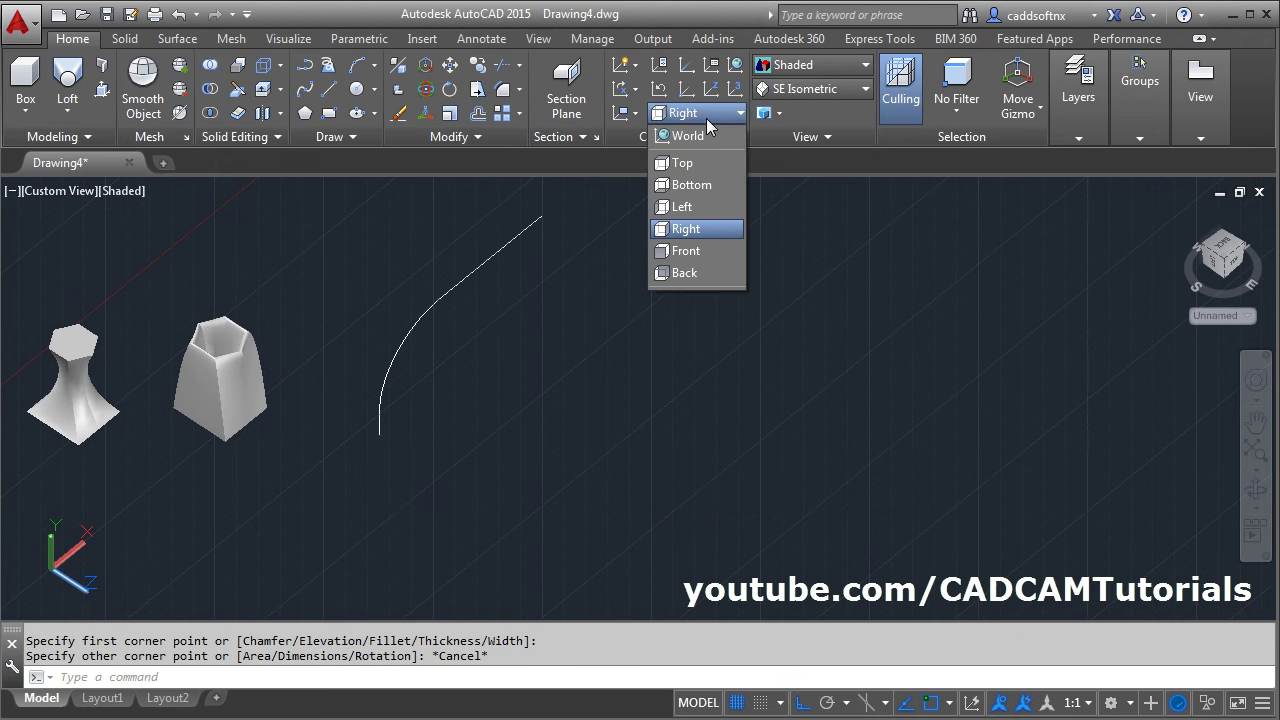
left_click(681, 164)
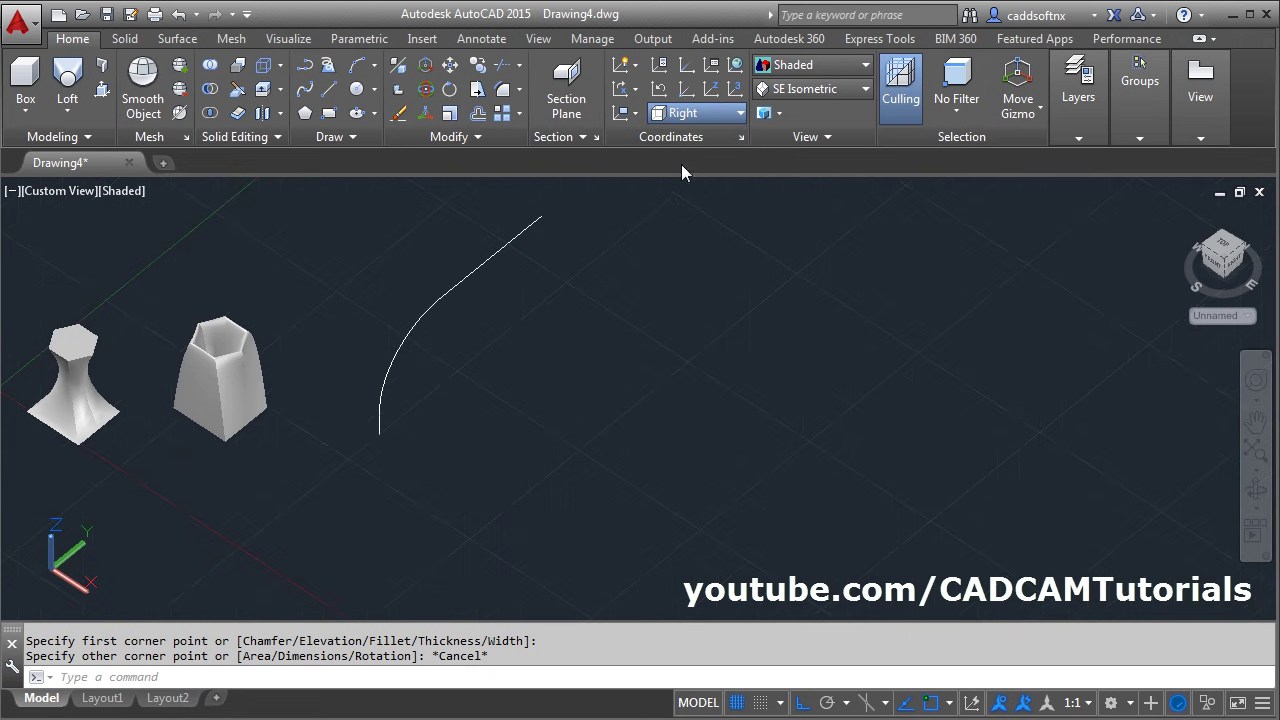
- Draw a small flat rectangle below the lower end of the curved path
left_click(331, 115)
left_click(529, 411)
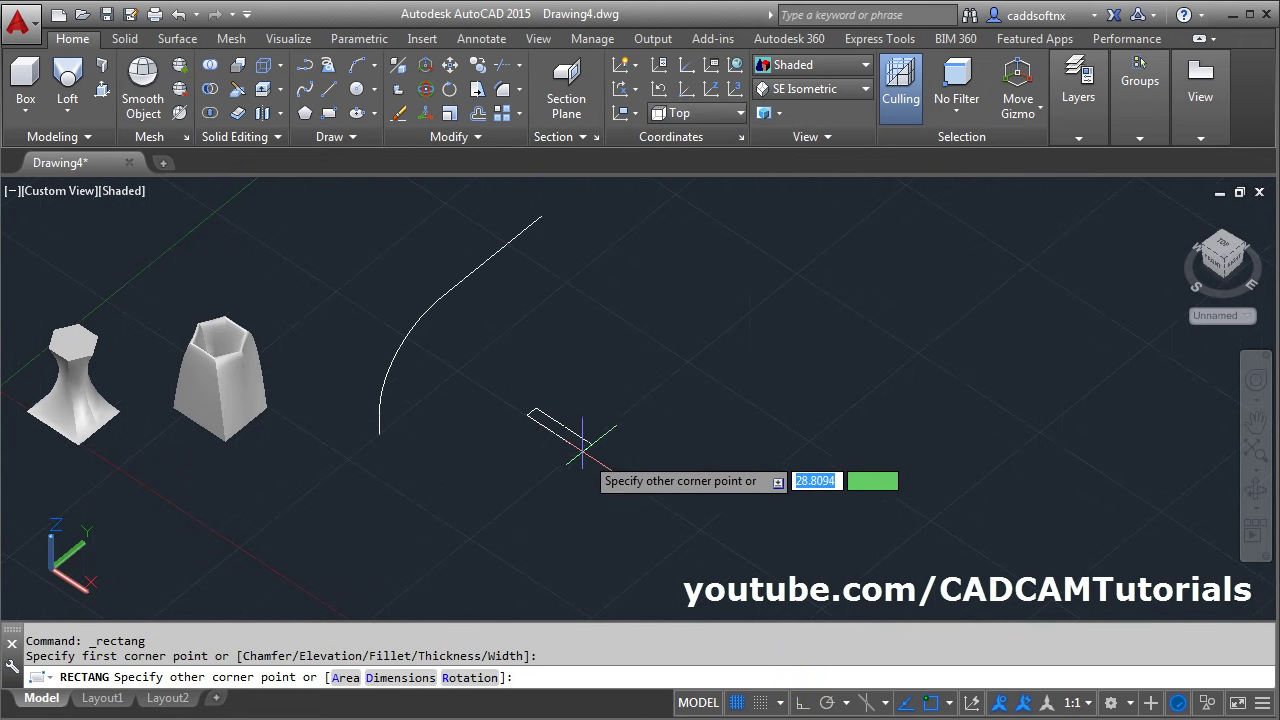
left_click(558, 484)
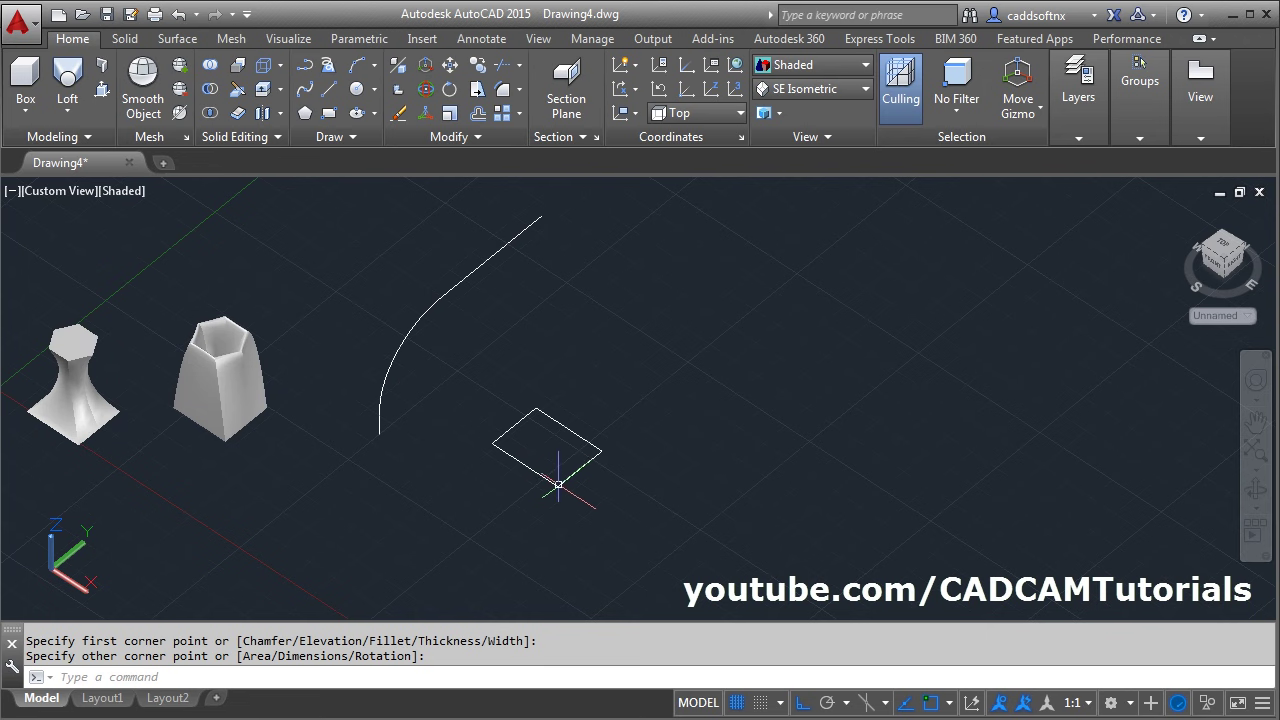
scroll(471, 509, "up", 3)
middle_click_drag(523, 543, 677, 519)
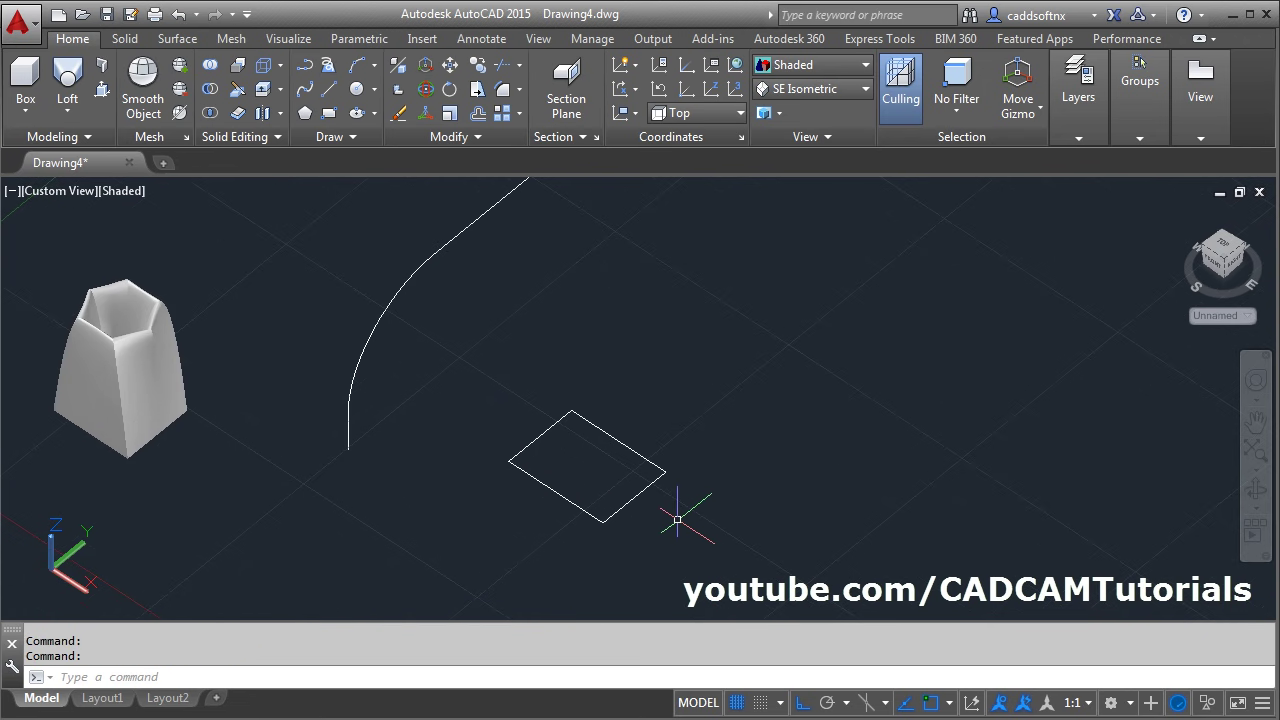
- Move the rectangle from its centre onto the curved path's bottom endpoint
key("Return")
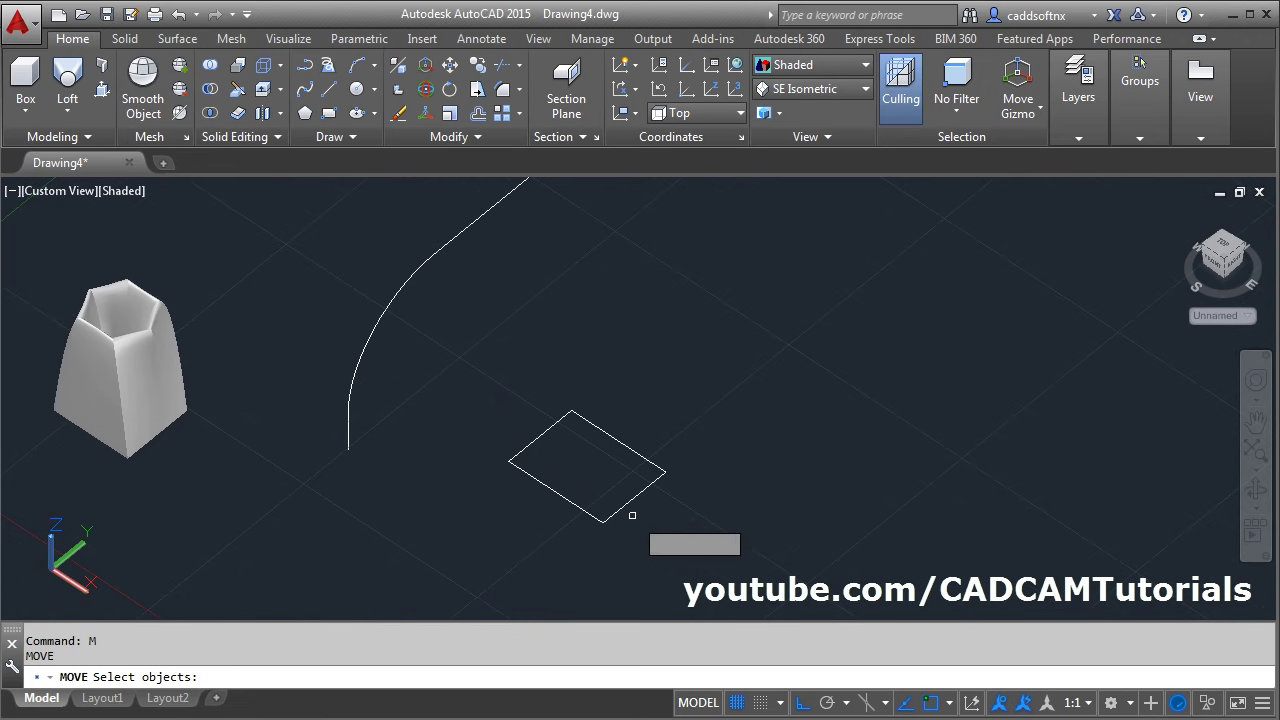
left_click(623, 441)
key("Return")
scroll(600, 451, "up", 2)
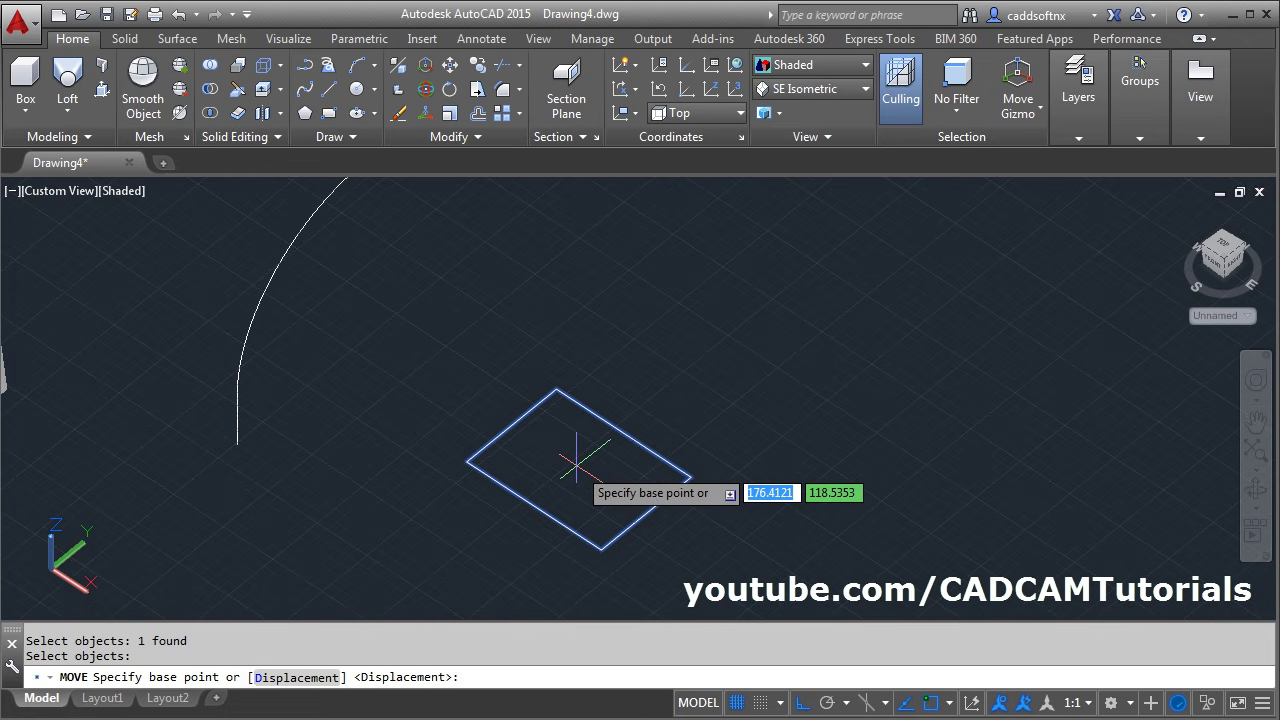
scroll(612, 462, "up", 2)
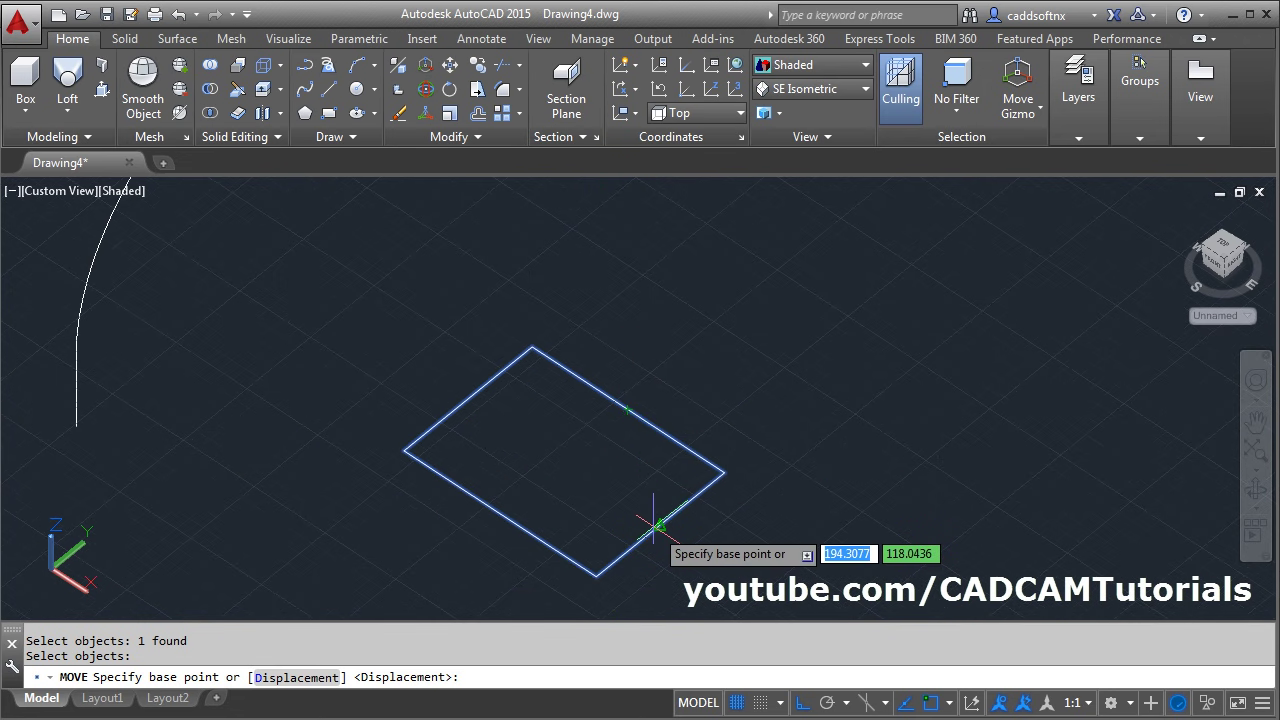
left_click(563, 460)
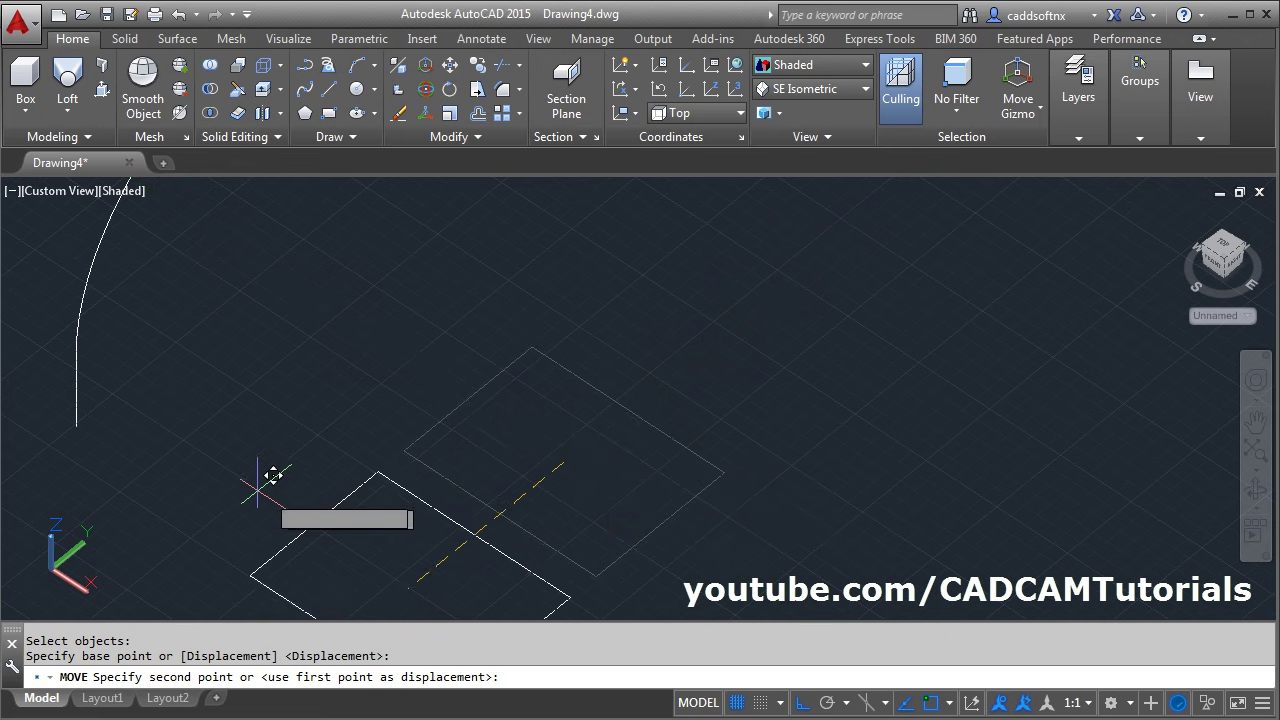
left_click(76, 424)
scroll(326, 377, "down", 3)
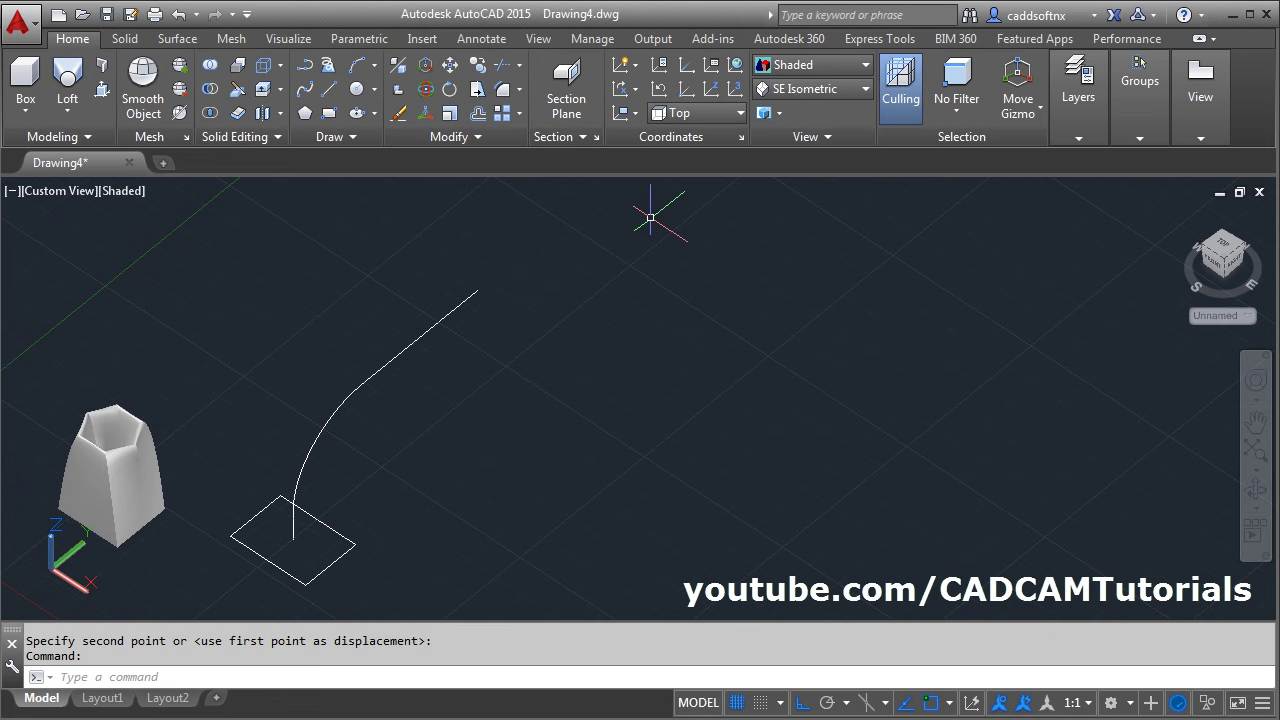
- Switch the UCS to Front and draw a circle centred on the curve's top endpoint
left_click(692, 113)
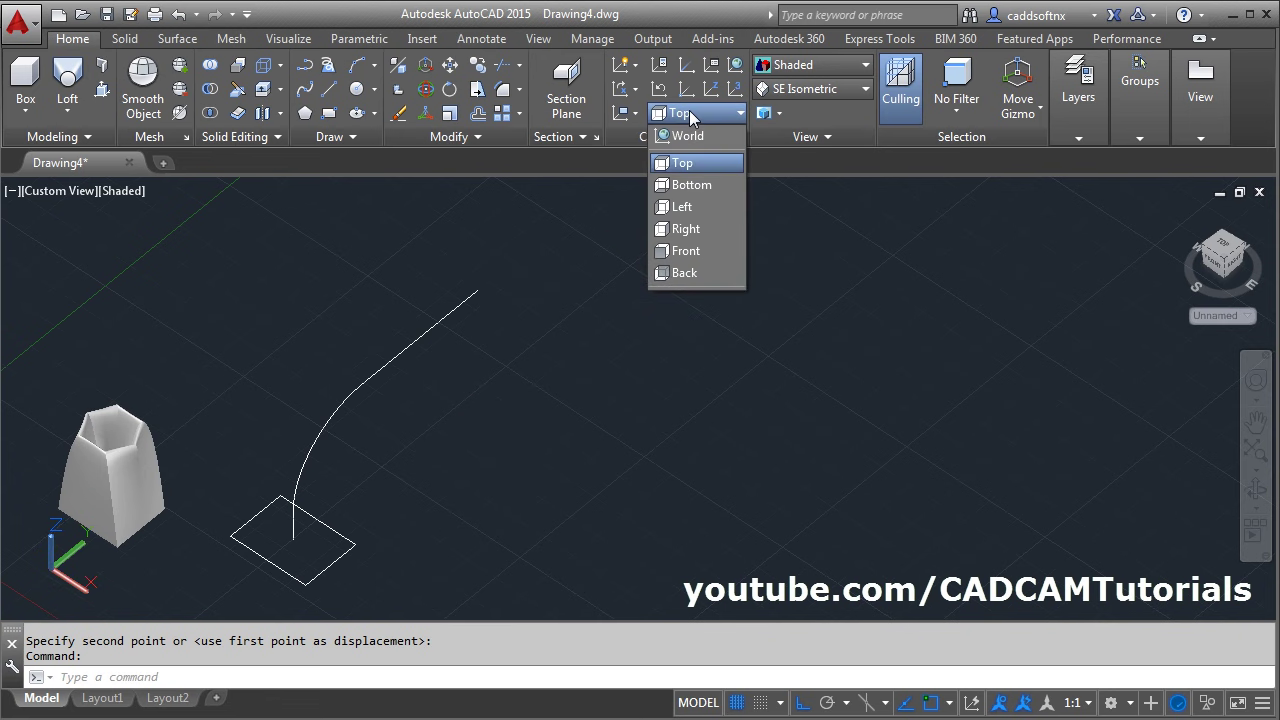
left_click(688, 251)
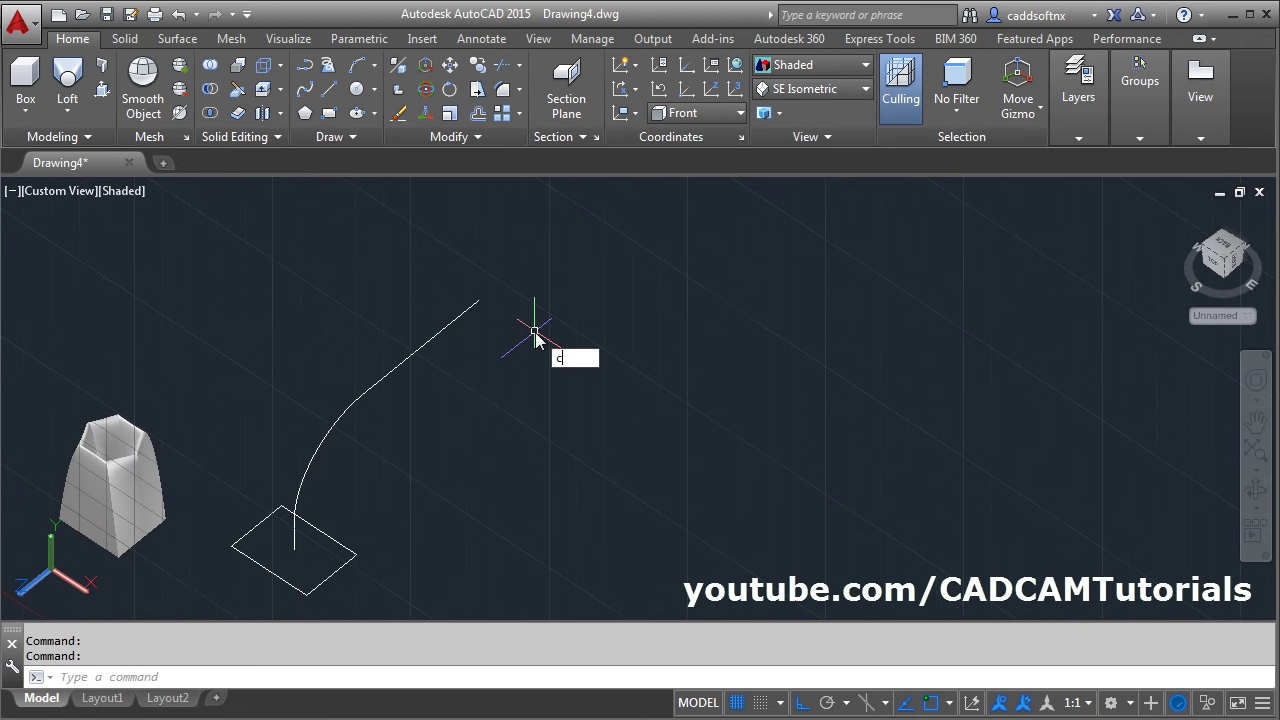
key("Return")
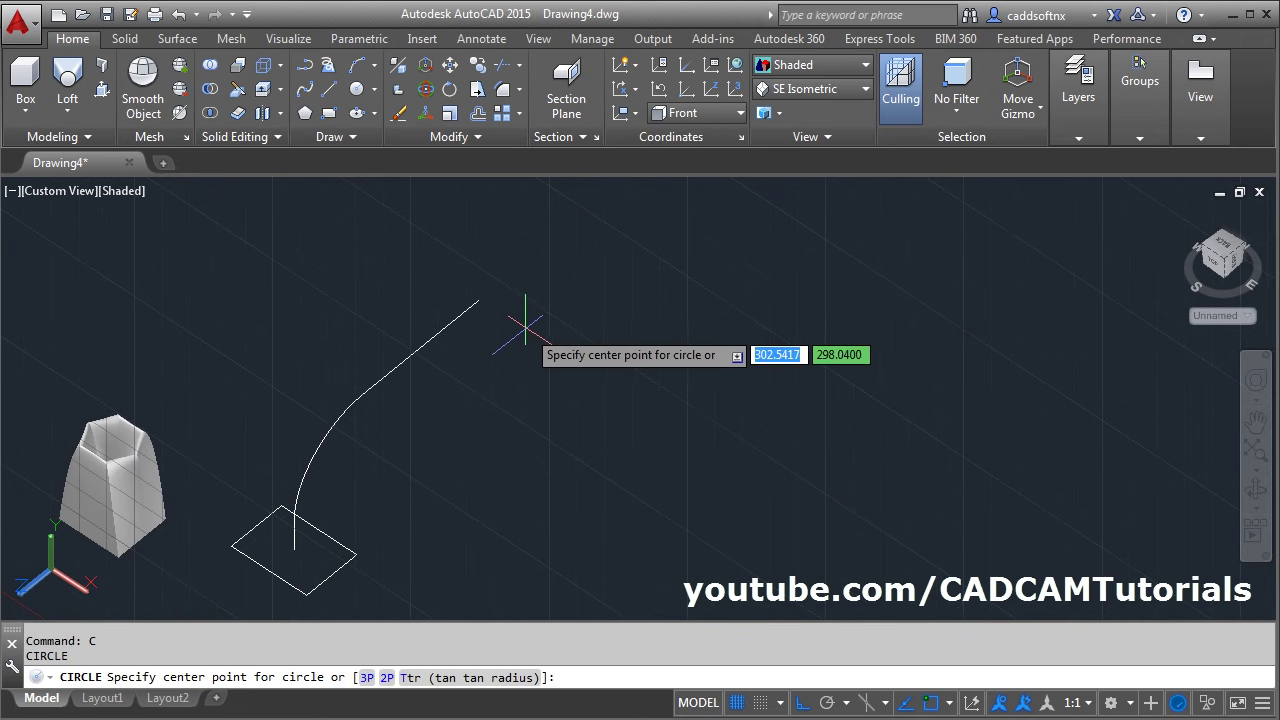
left_click(477, 299)
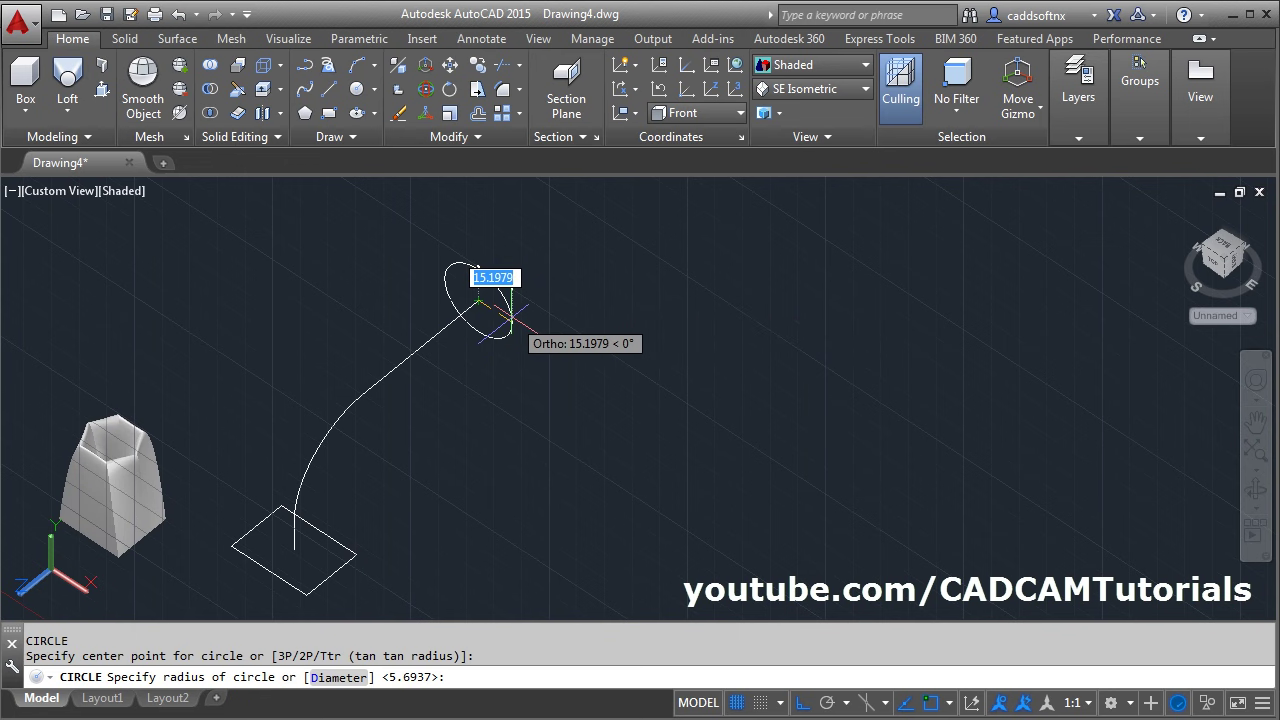
left_click(507, 318)
middle_click_drag(571, 391, 597, 346)
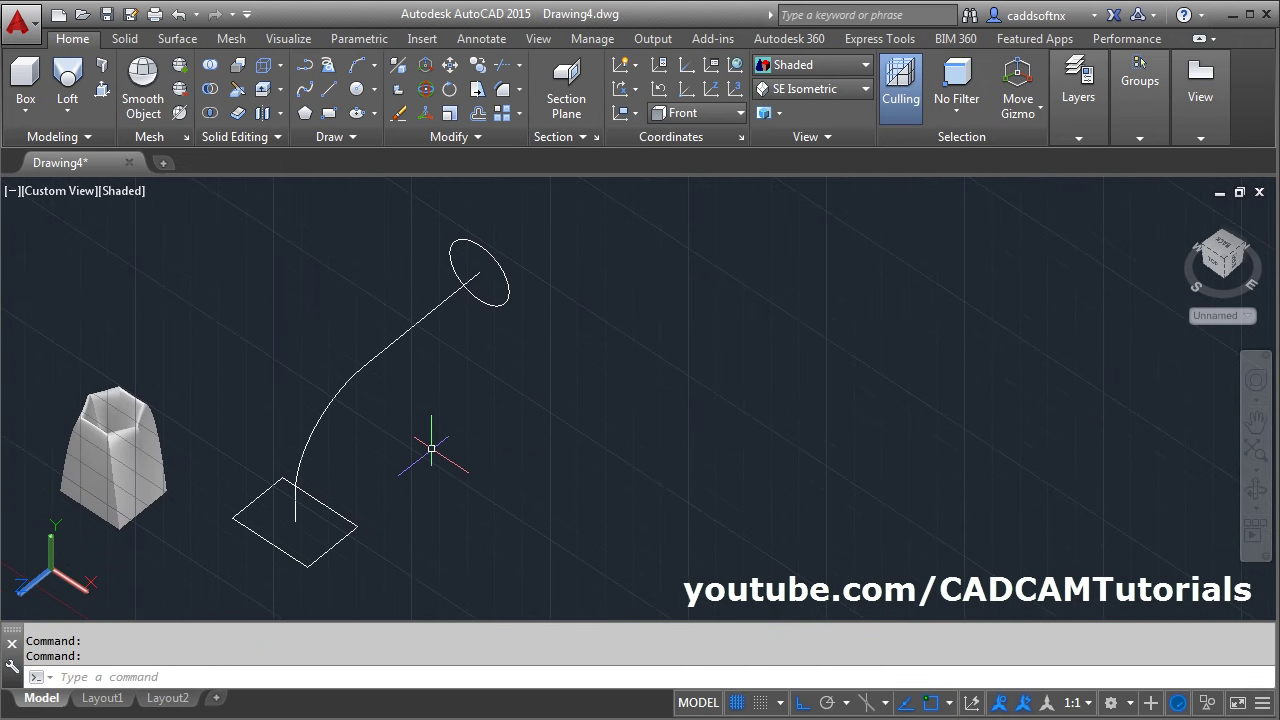
middle_click_drag(677, 438, 636, 428)
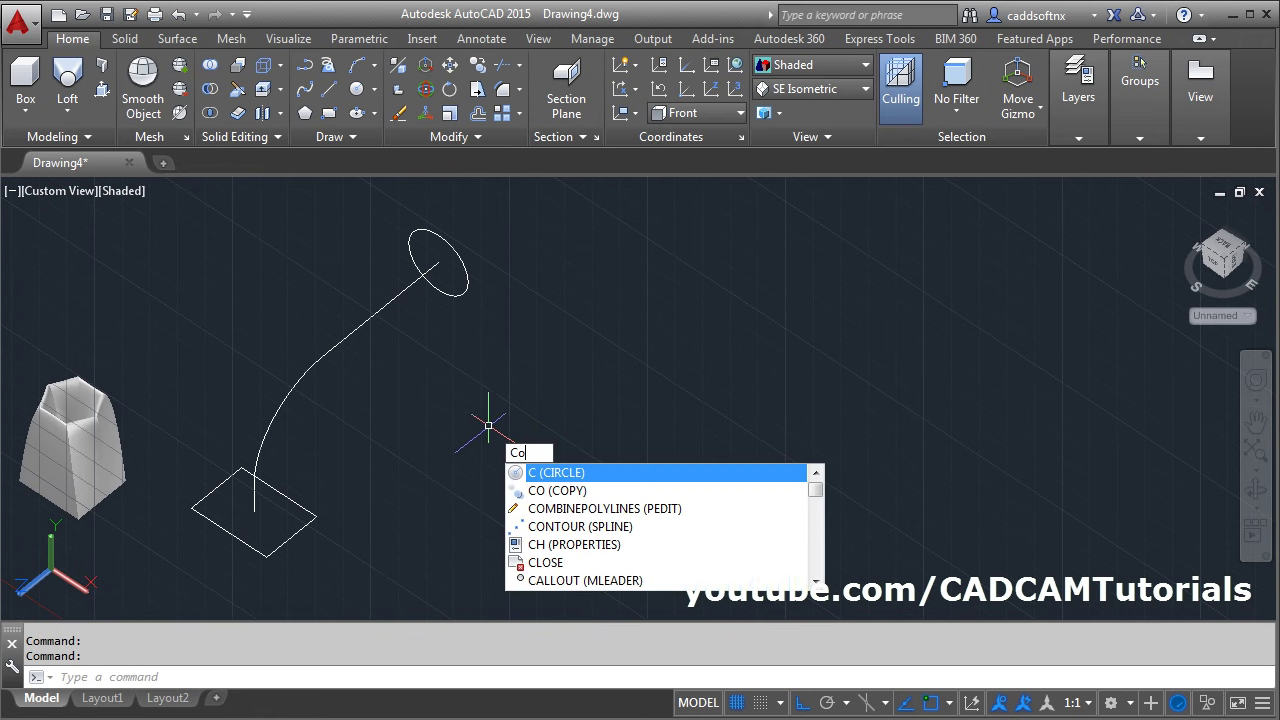
- Copy the rectangle, curve and circle together to the right, with Ortho off
key("Return")
left_click(516, 213)
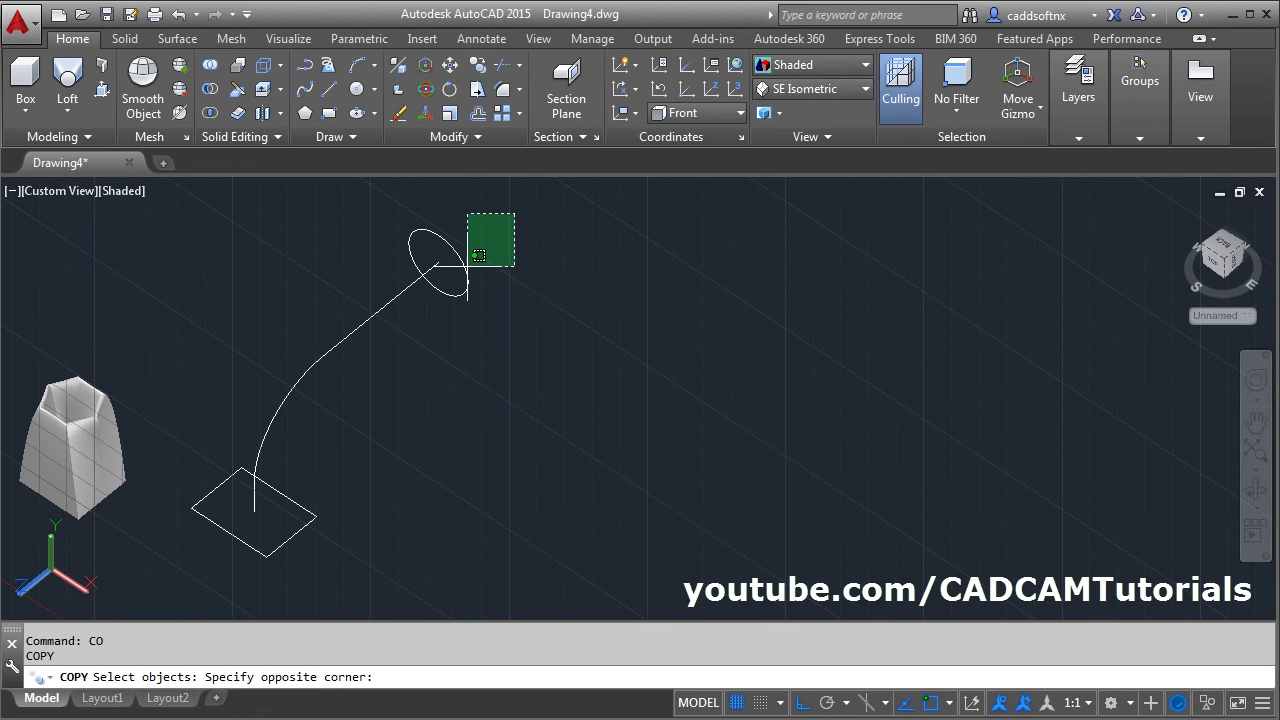
left_click(200, 566)
key("Return")
left_click(386, 470)
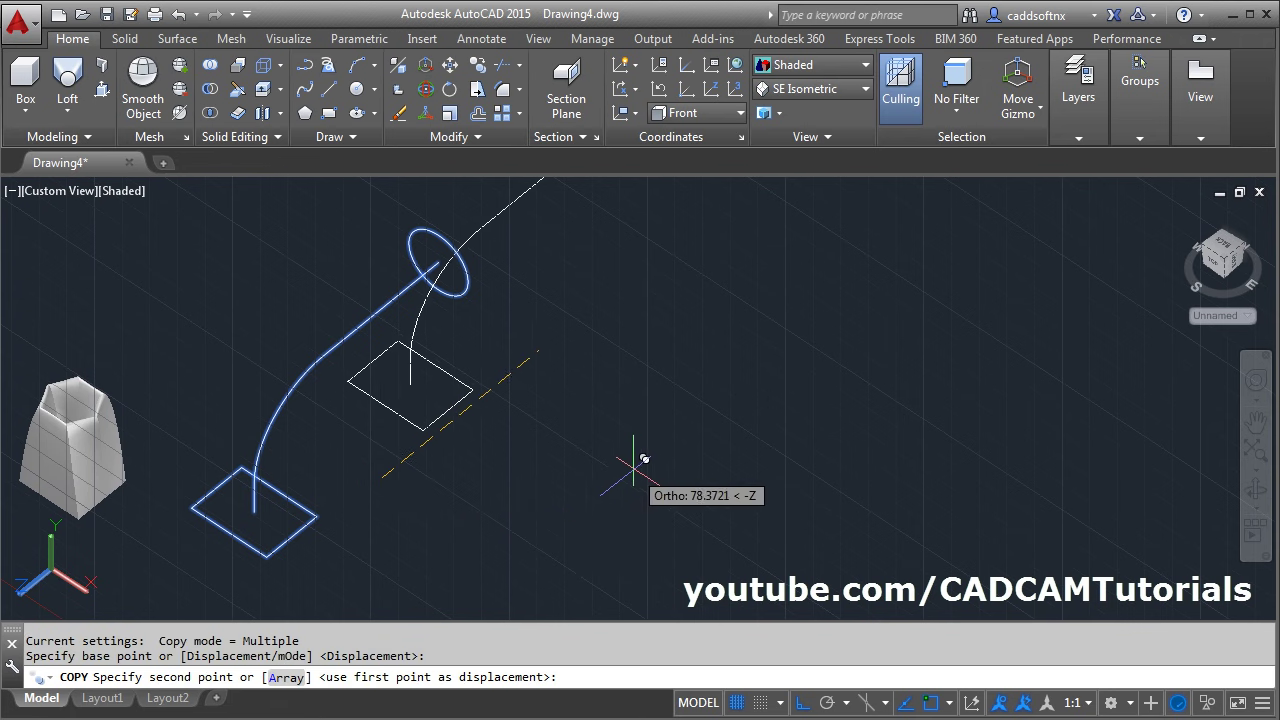
key("F8")
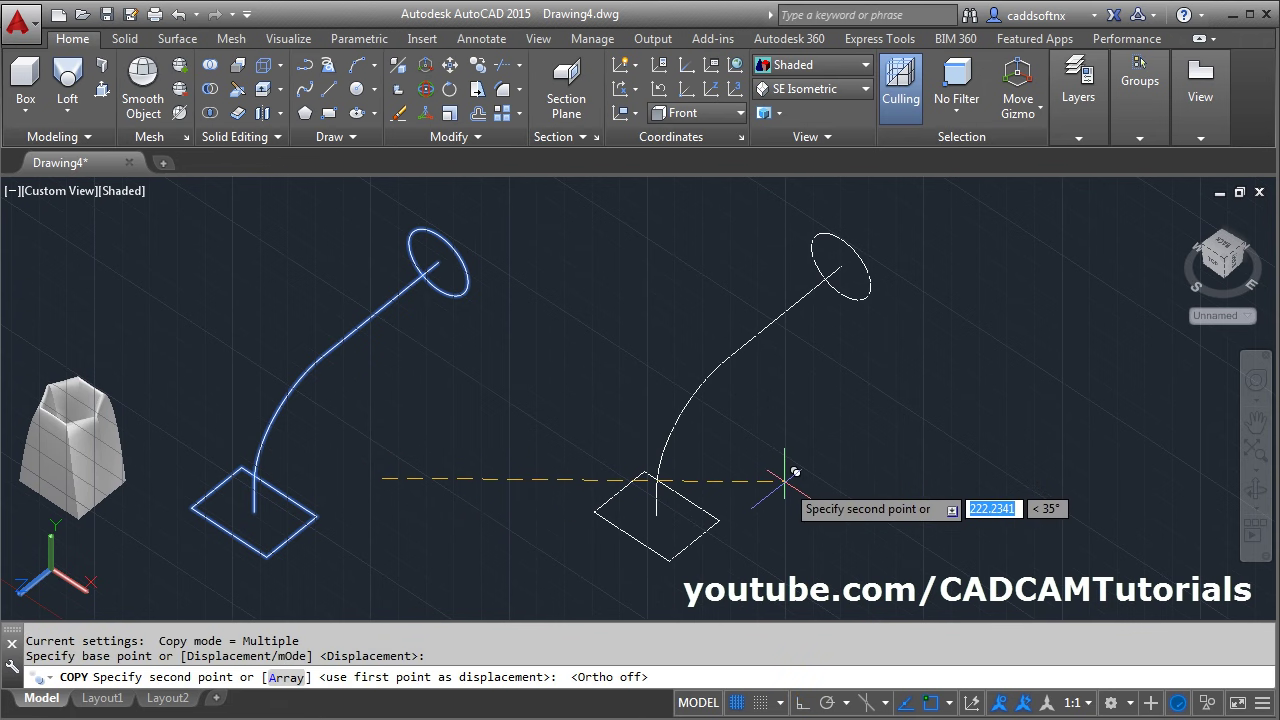
left_click(788, 477)
key("Escape")
middle_click_drag(406, 457, 429, 509)
scroll(466, 500, "up", 2)
middle_click_drag(603, 464, 611, 472)
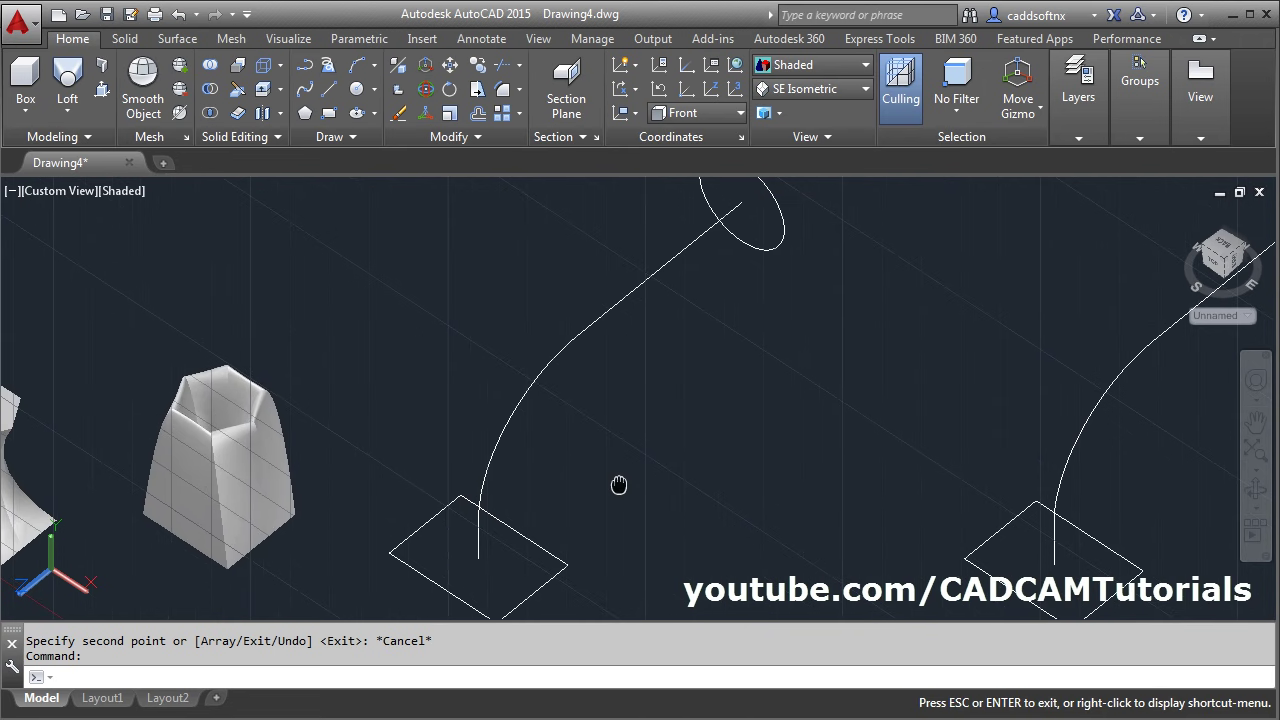
scroll(617, 471, "down", 2)
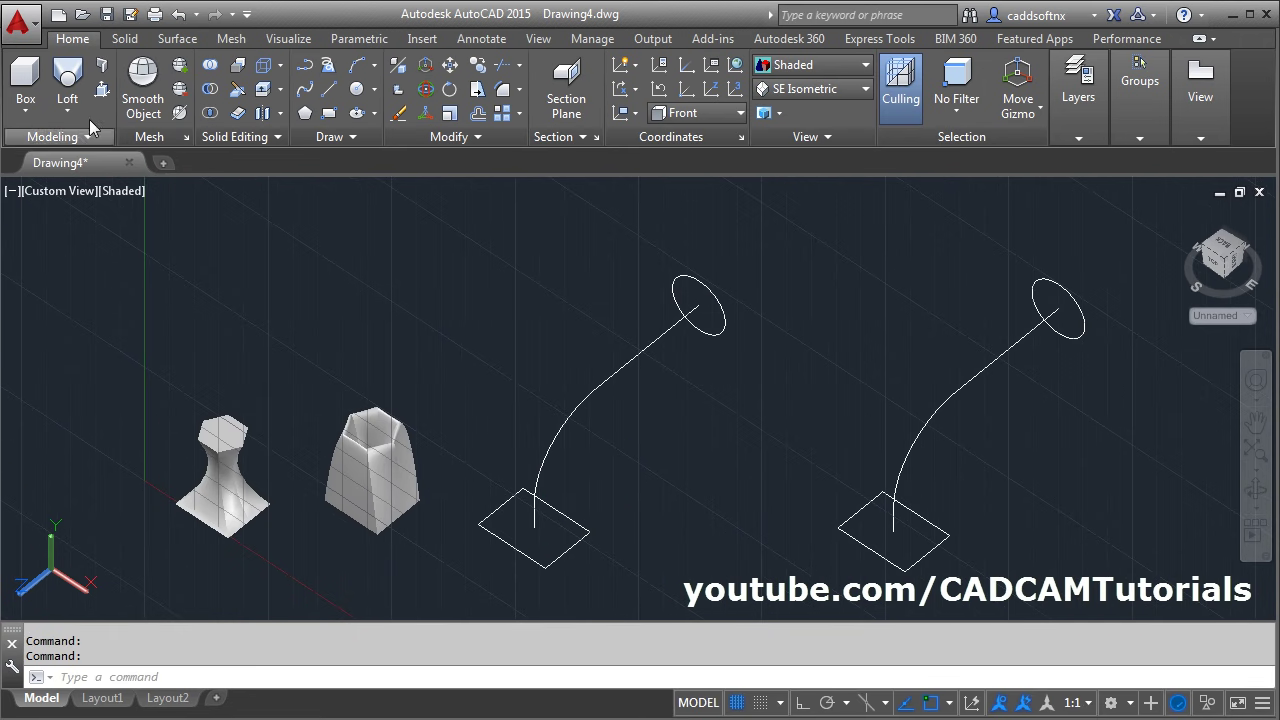
- Loft from the rectangle to the circle using the curve as path, and hide the grid
left_click(67, 80)
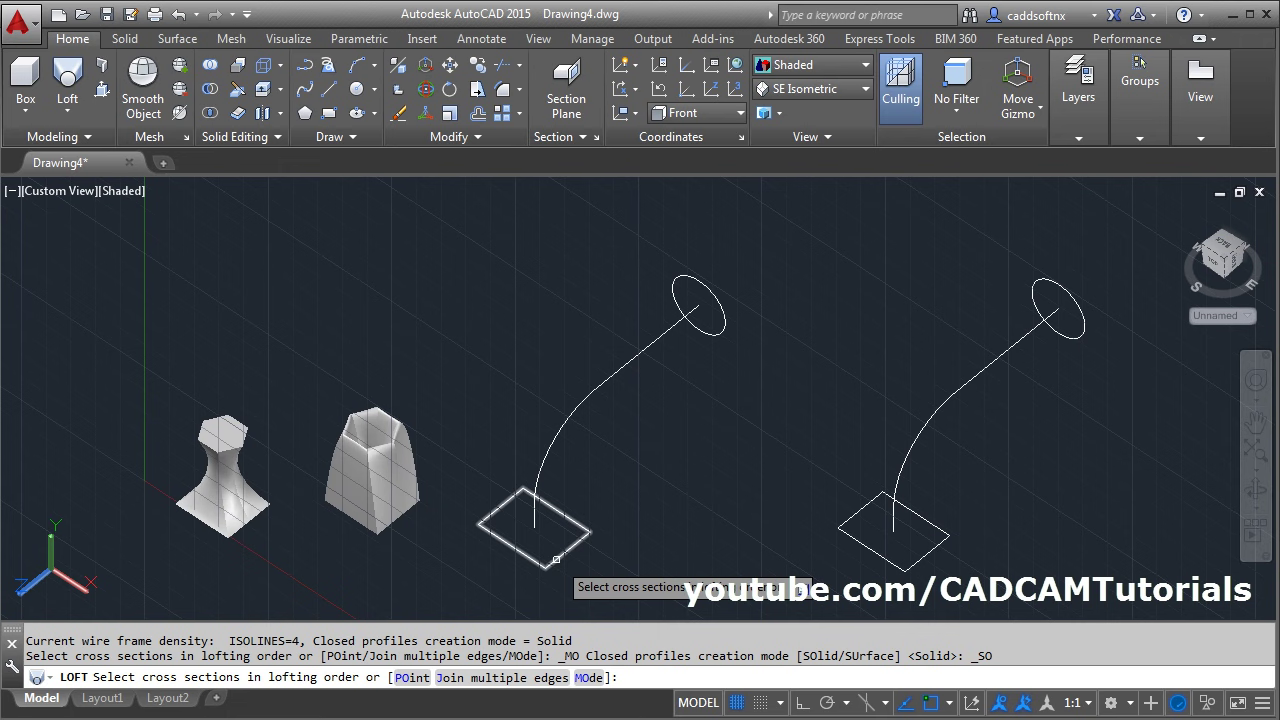
left_click(556, 559)
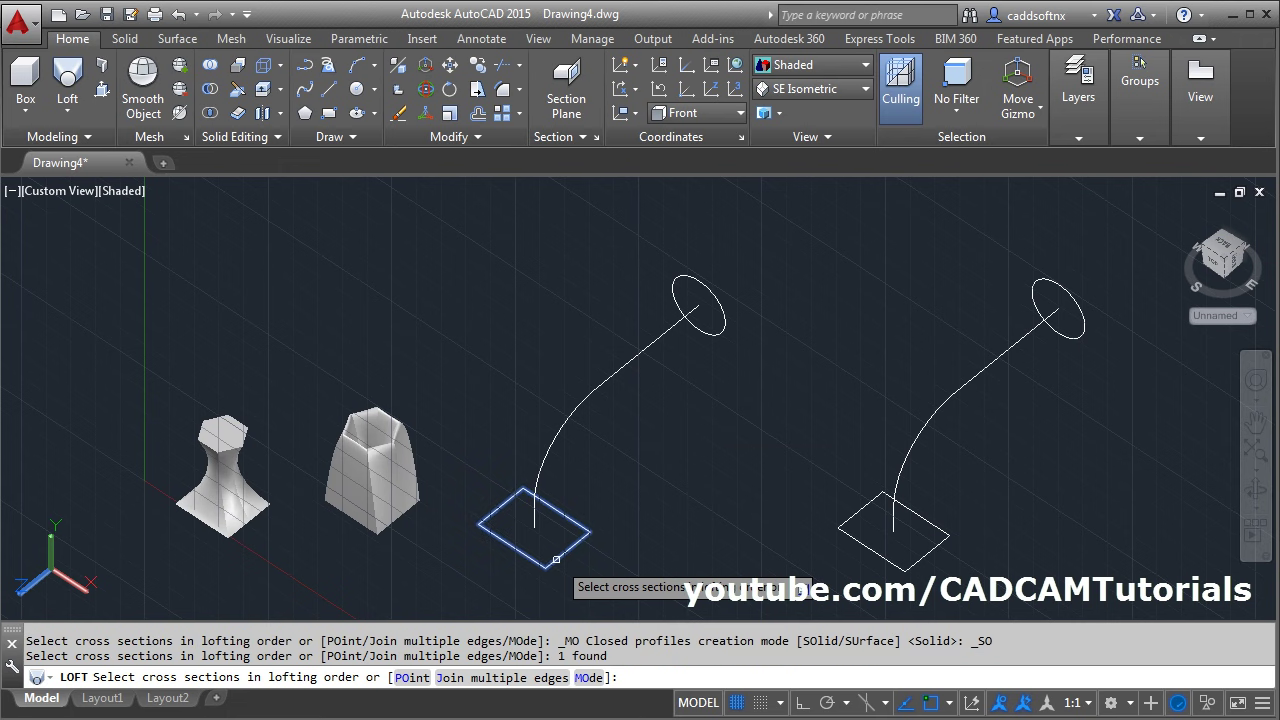
left_click(708, 332)
key("Return")
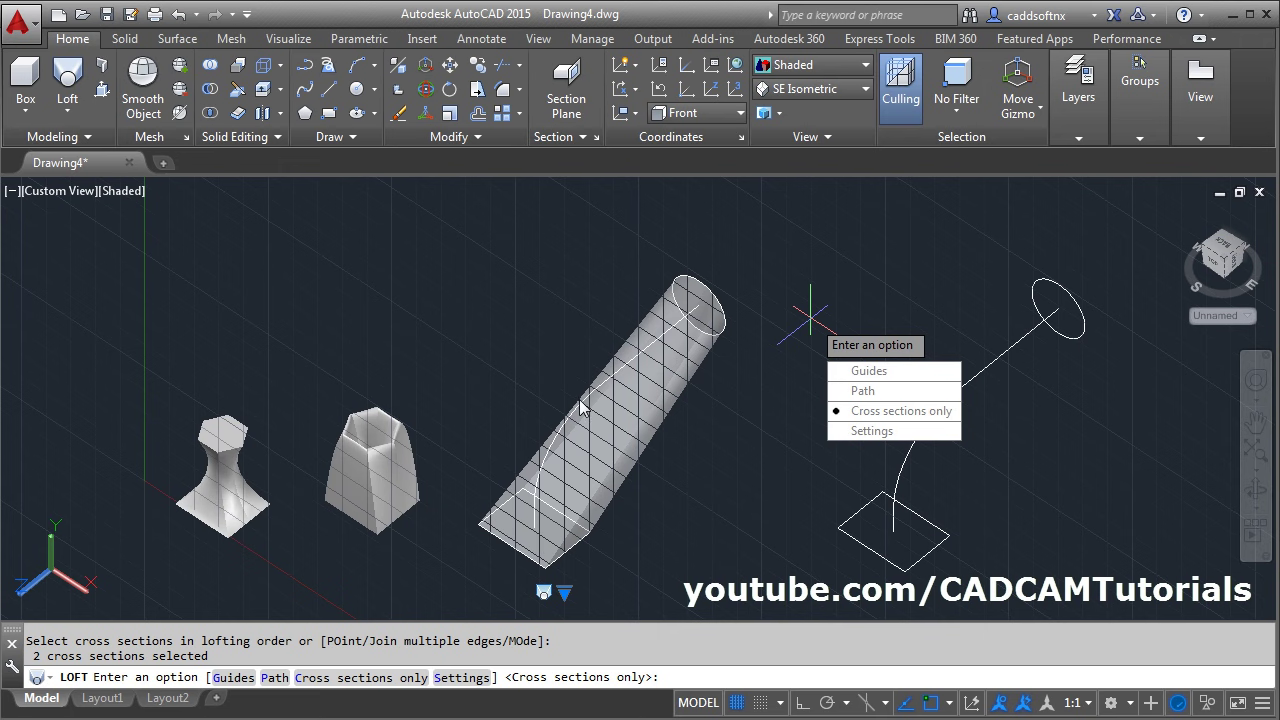
left_click(870, 391)
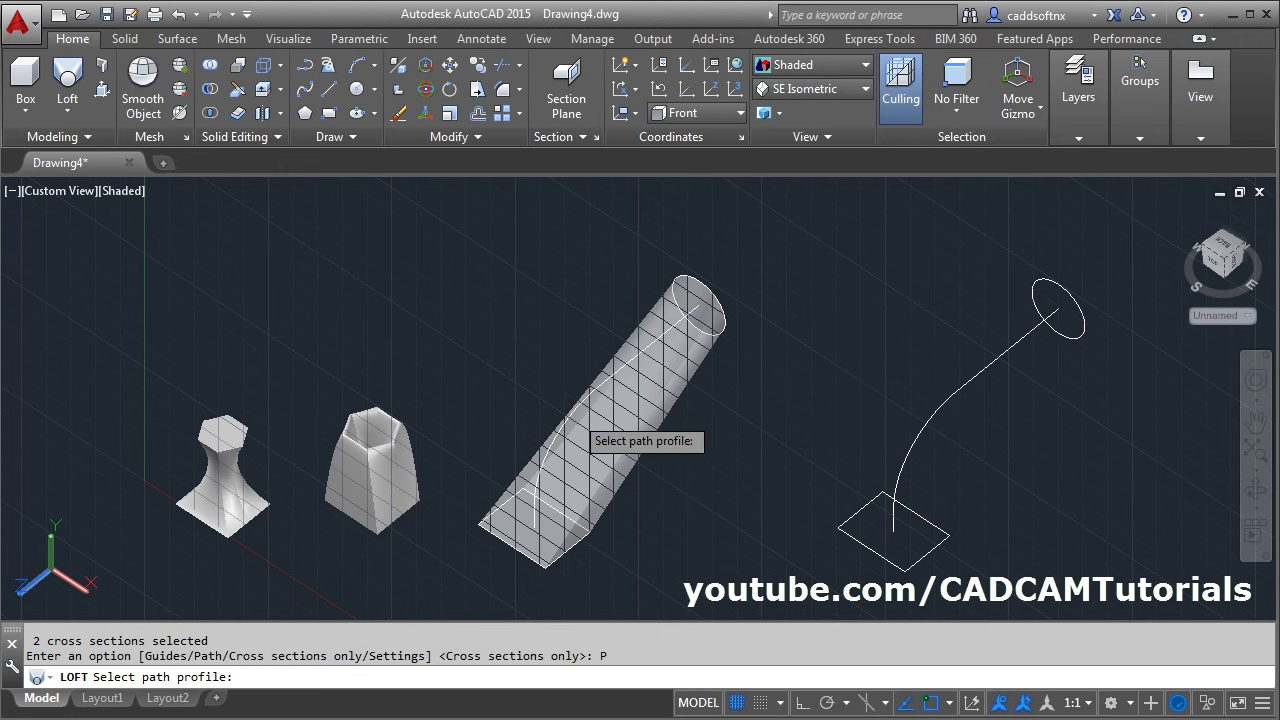
left_click(585, 430)
middle_click_drag(811, 526, 566, 385, "shift")
left_click(737, 702)
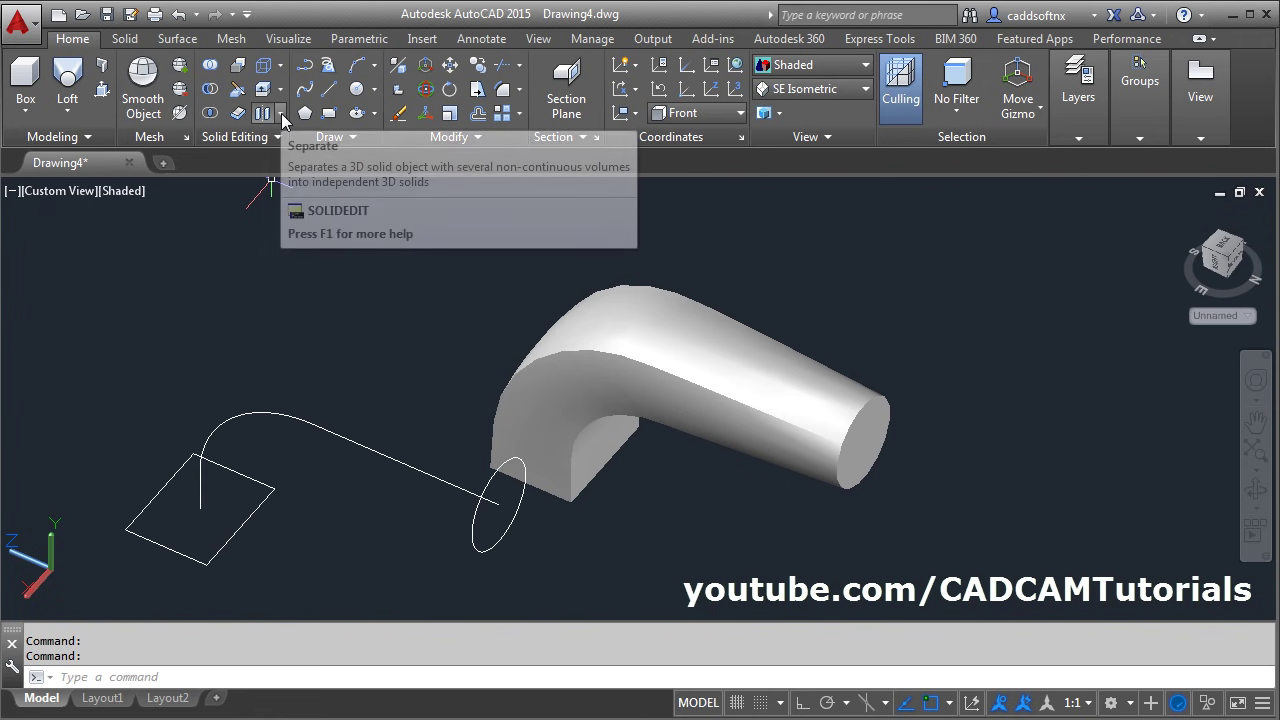
- Shell the bent solid to a 1-unit wall, removing both the round and square end faces
left_click(281, 116)
left_click(281, 227)
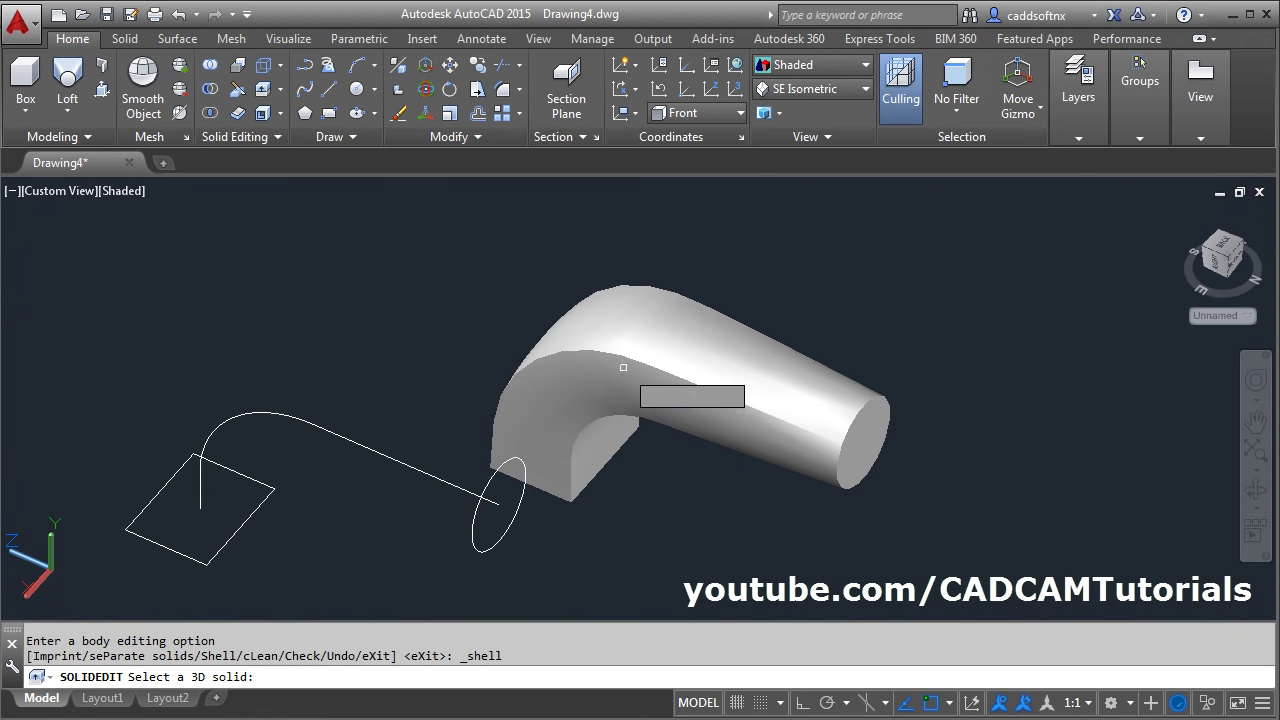
left_click(630, 393)
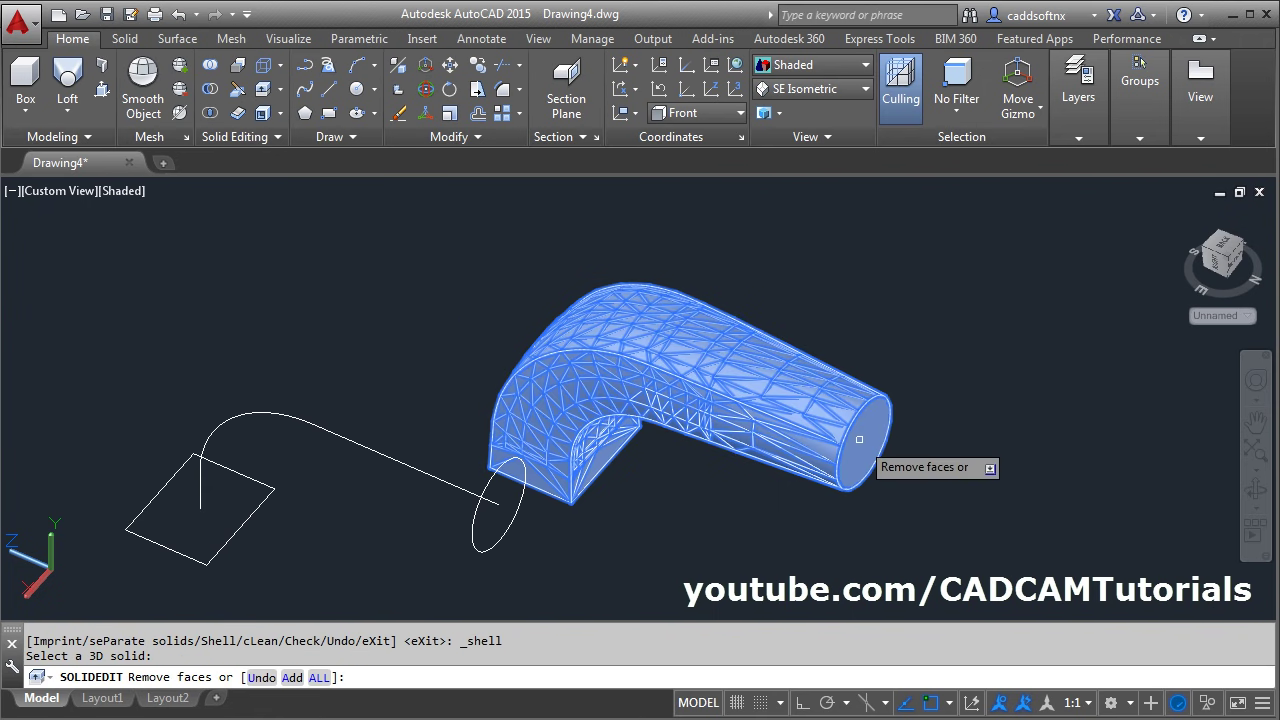
left_click(866, 452)
middle_click_drag(729, 520, 711, 400)
scroll(693, 535, "down", 5)
scroll(693, 535, "up", 8)
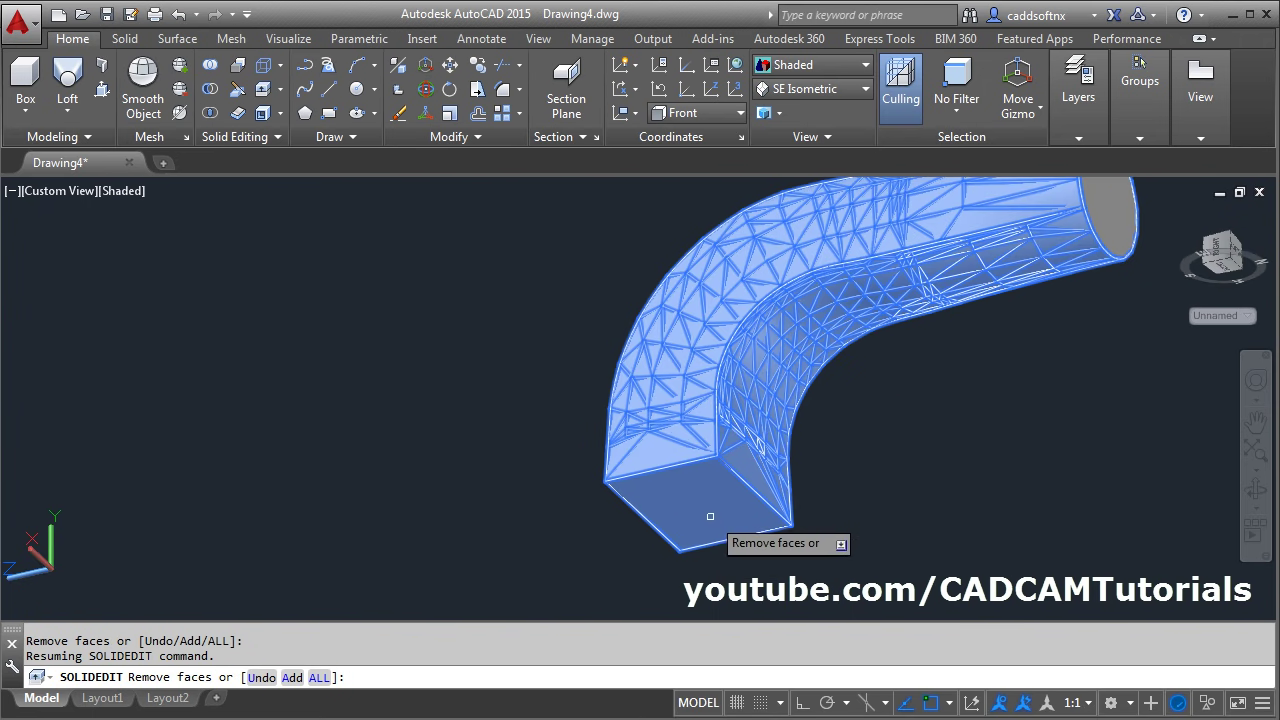
left_click(620, 518)
scroll(615, 516, "up", 2)
scroll(609, 514, "down", 3)
key("Return")
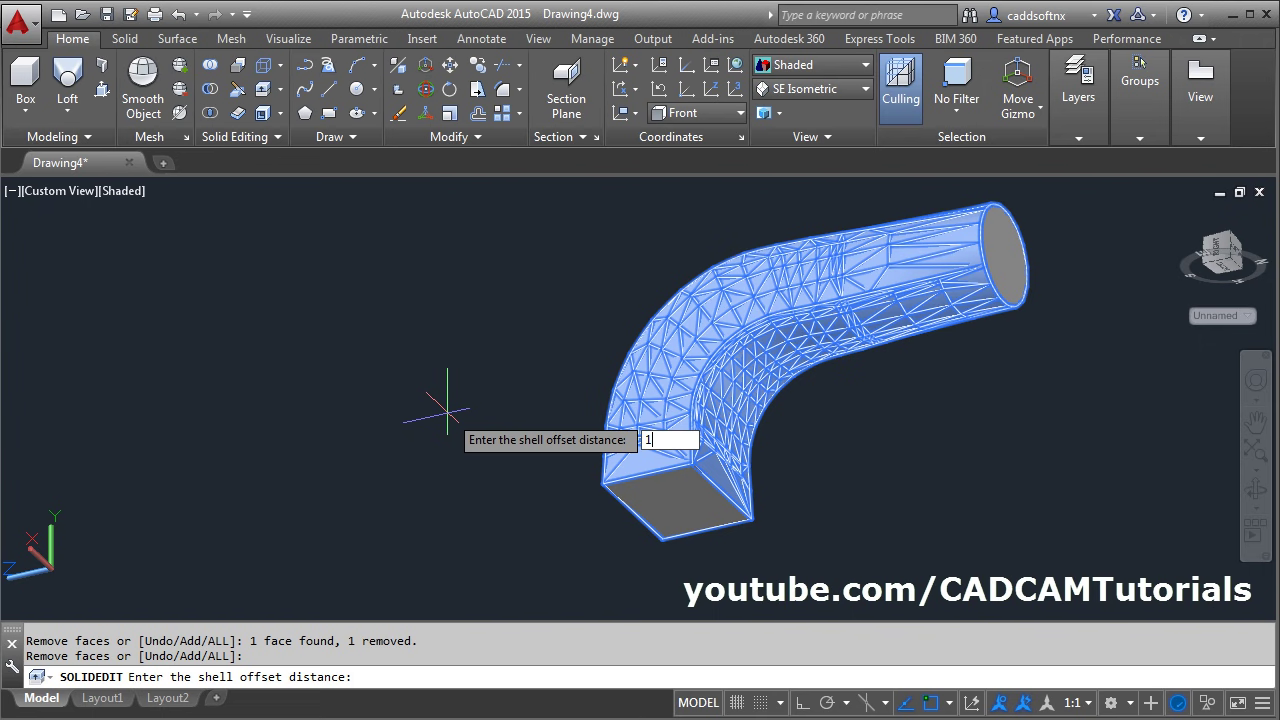
key("Return")
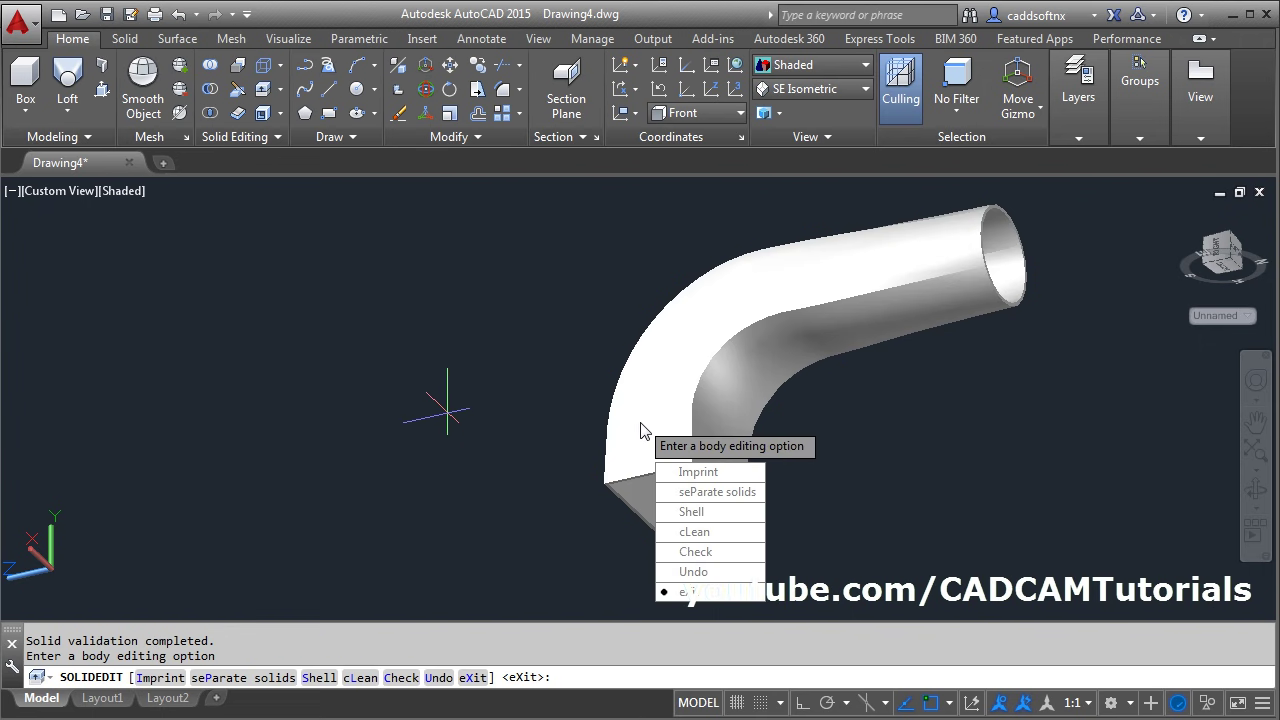
key("Escape")
middle_click_drag(646, 429, 551, 437, "shift")
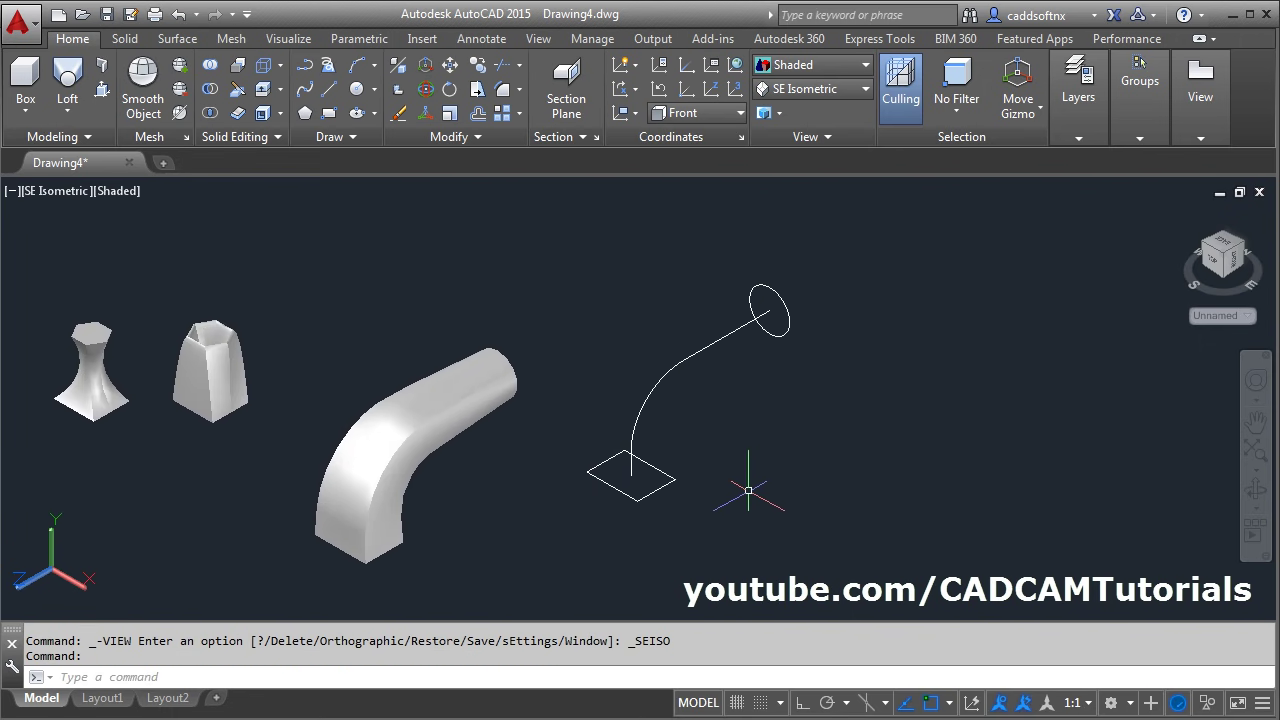
- Erase the circle at the copied curve's top and draw a small replacement rectangle
scroll(620, 515, "up", 2)
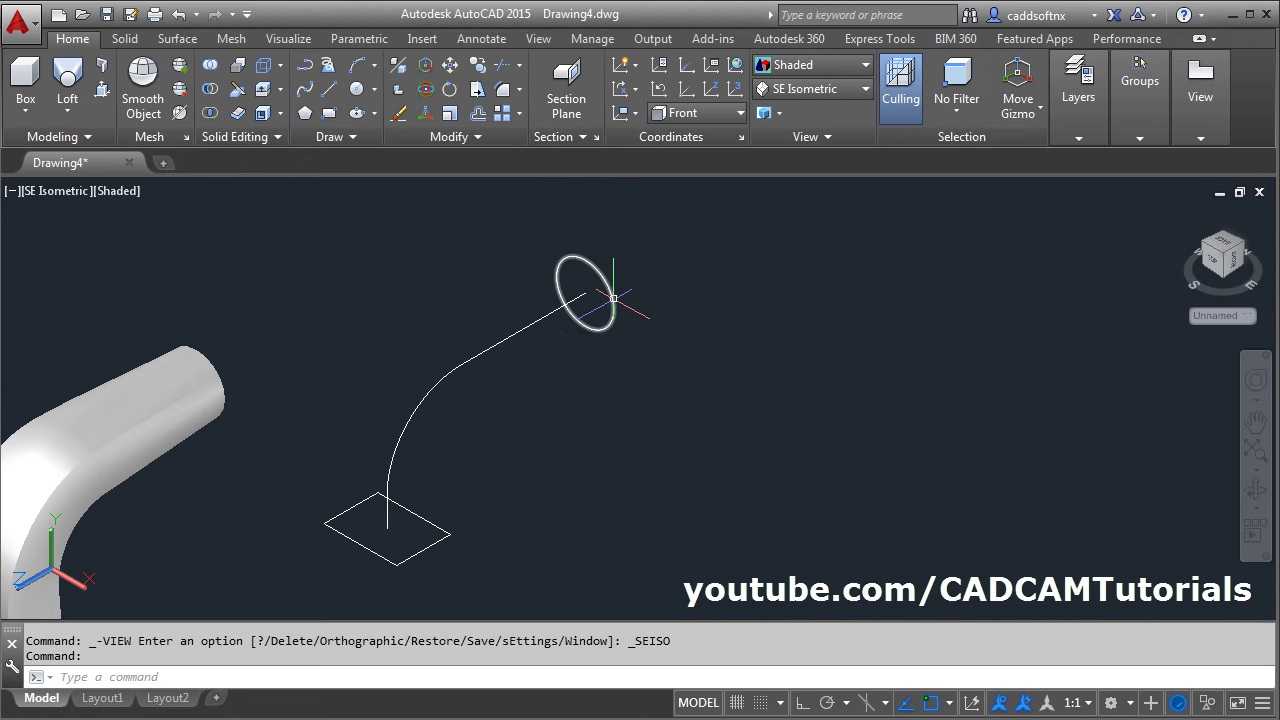
key("Return")
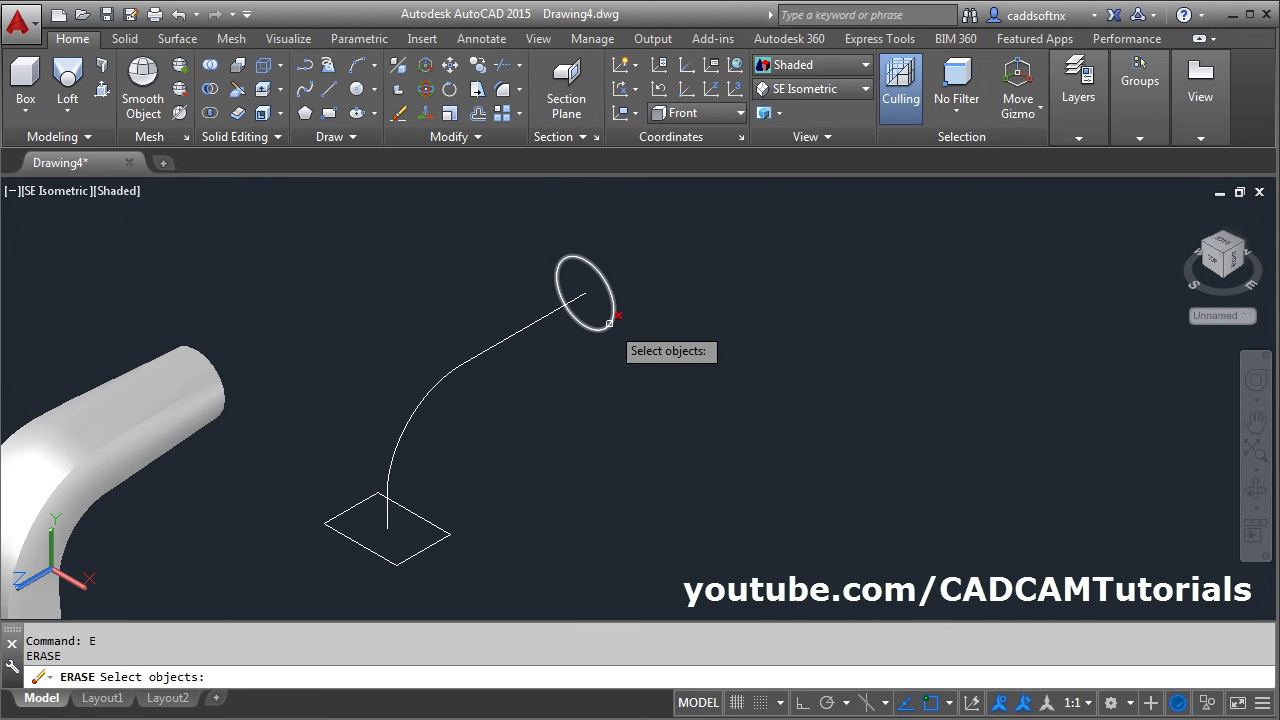
left_click(612, 292)
key("Return")
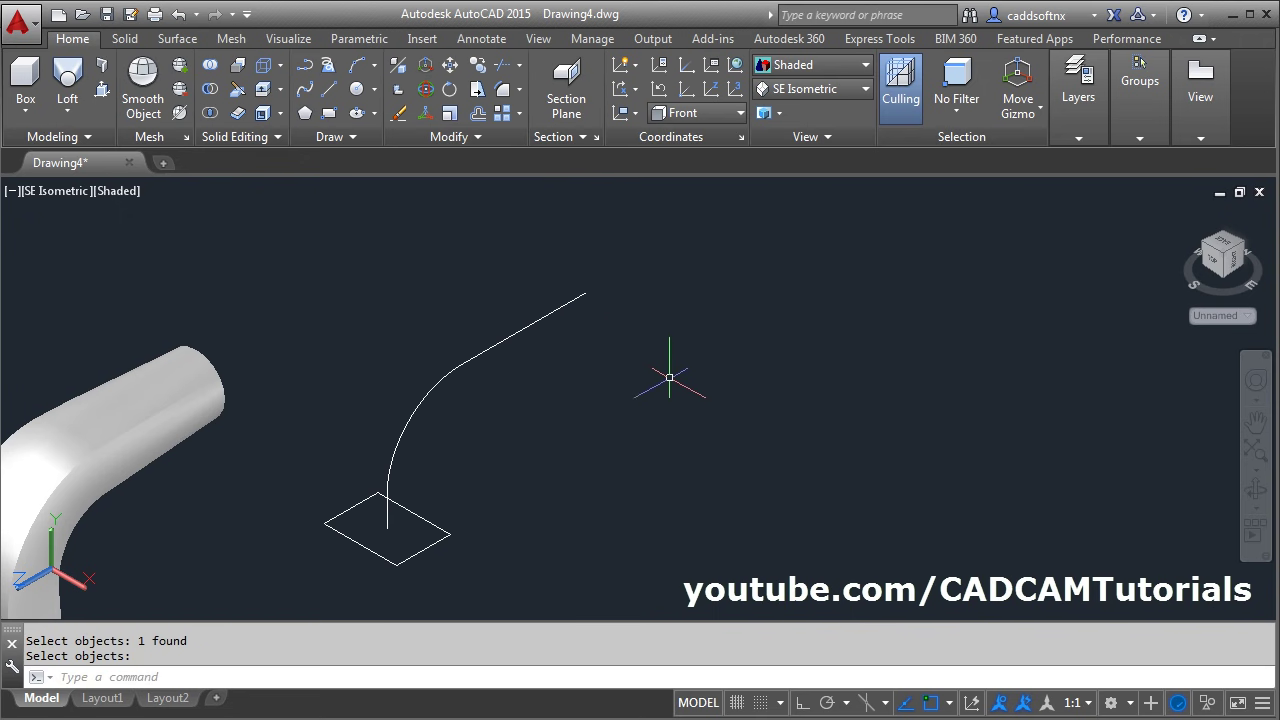
left_click(328, 117)
left_click(670, 350)
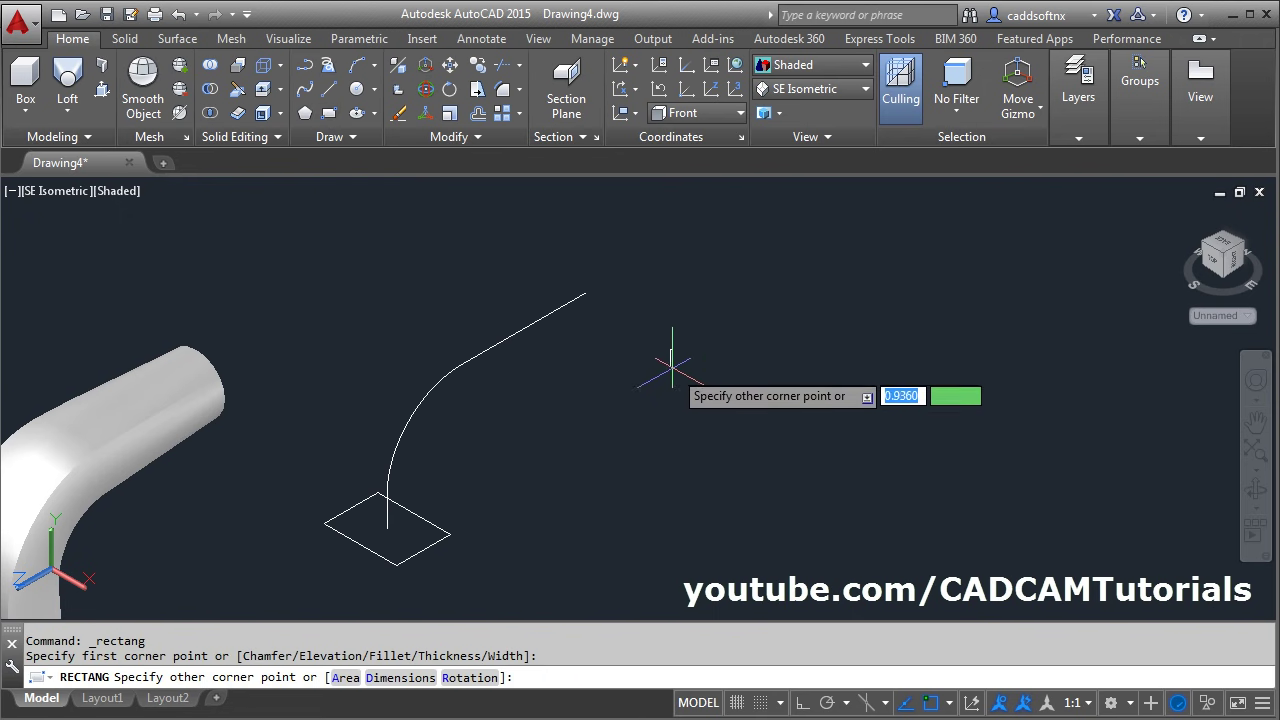
left_click(723, 426)
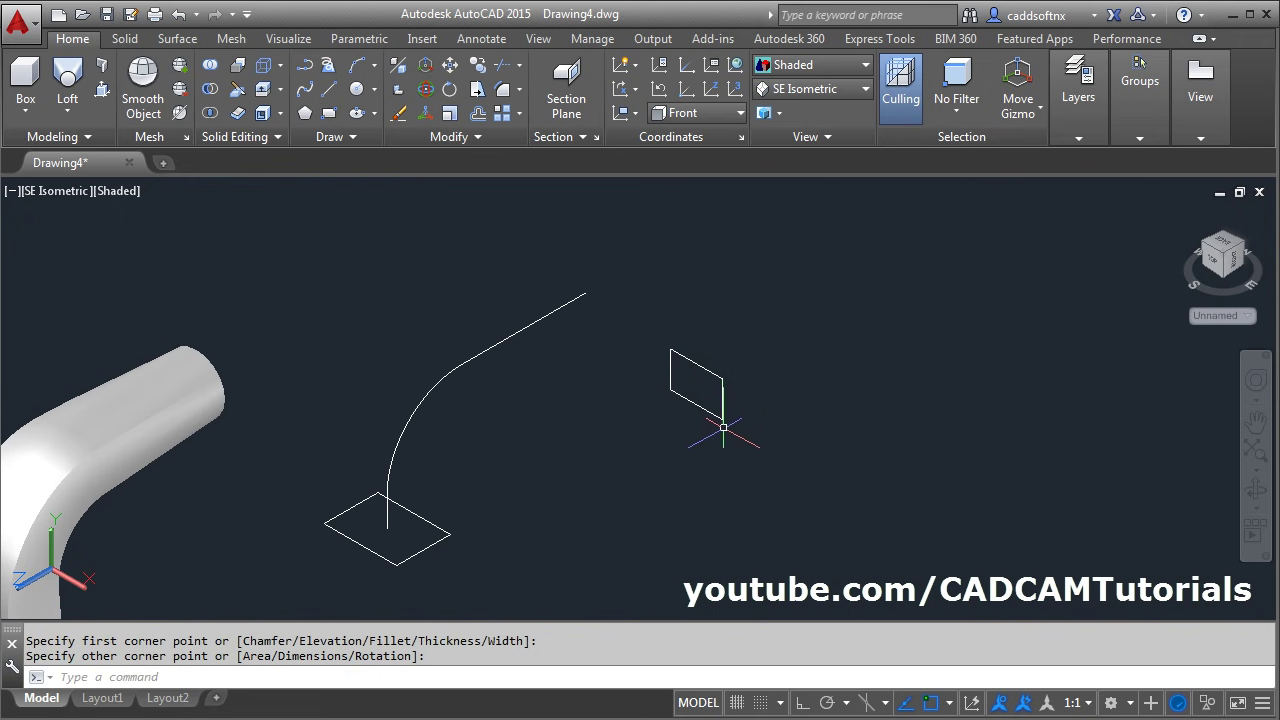
- Move the new rectangle onto the copied path's upper endpoint and reframe the view
type("m")
key("Return")
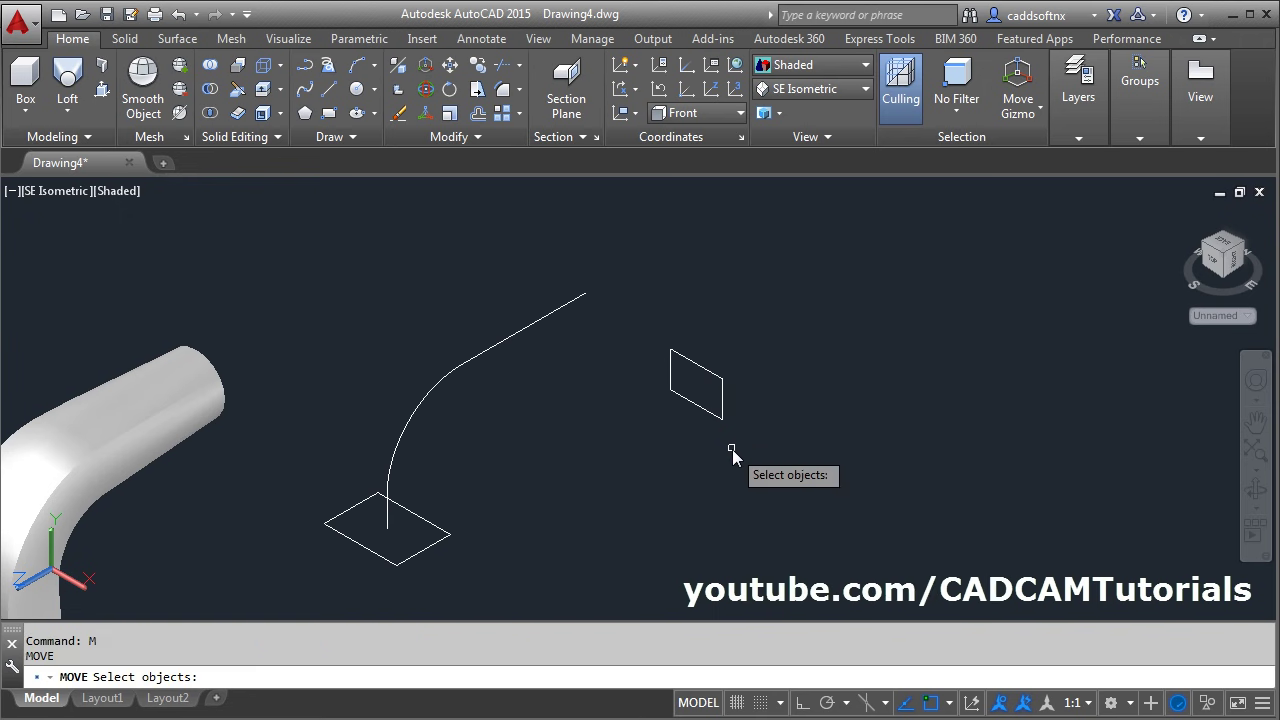
left_click(713, 413)
scroll(716, 400, "up", 2)
key("Return")
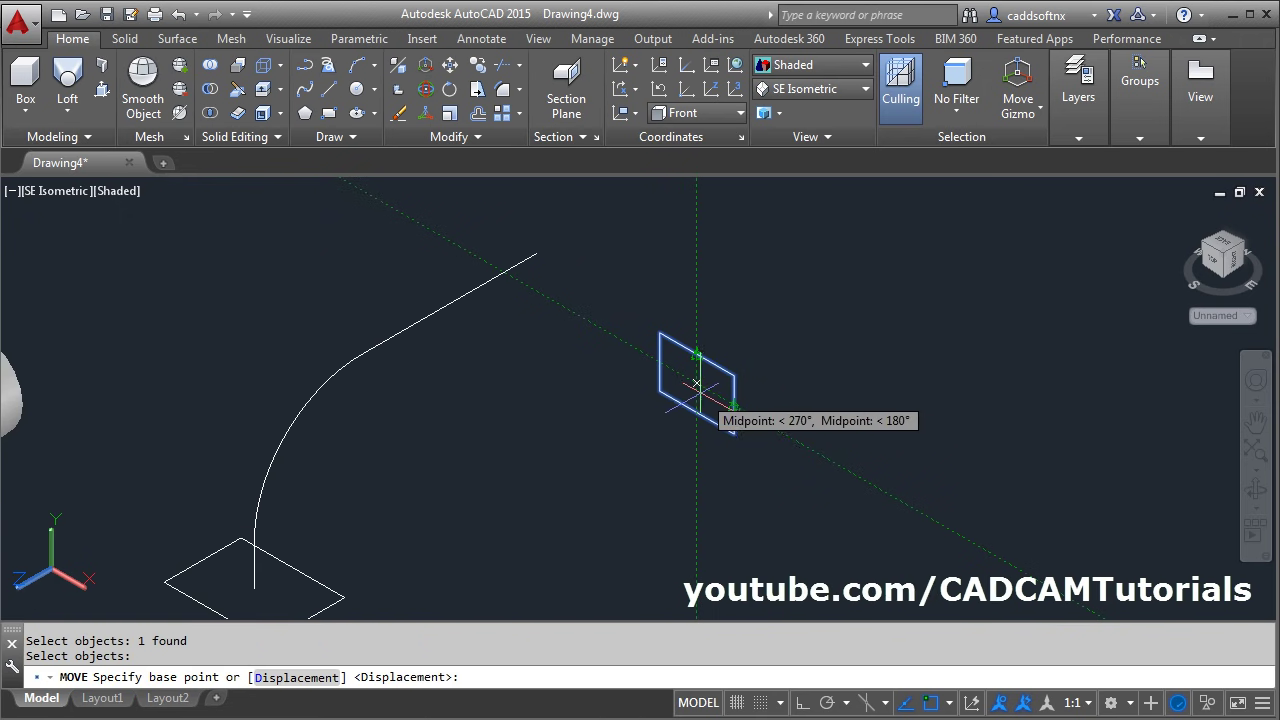
left_click(696, 383)
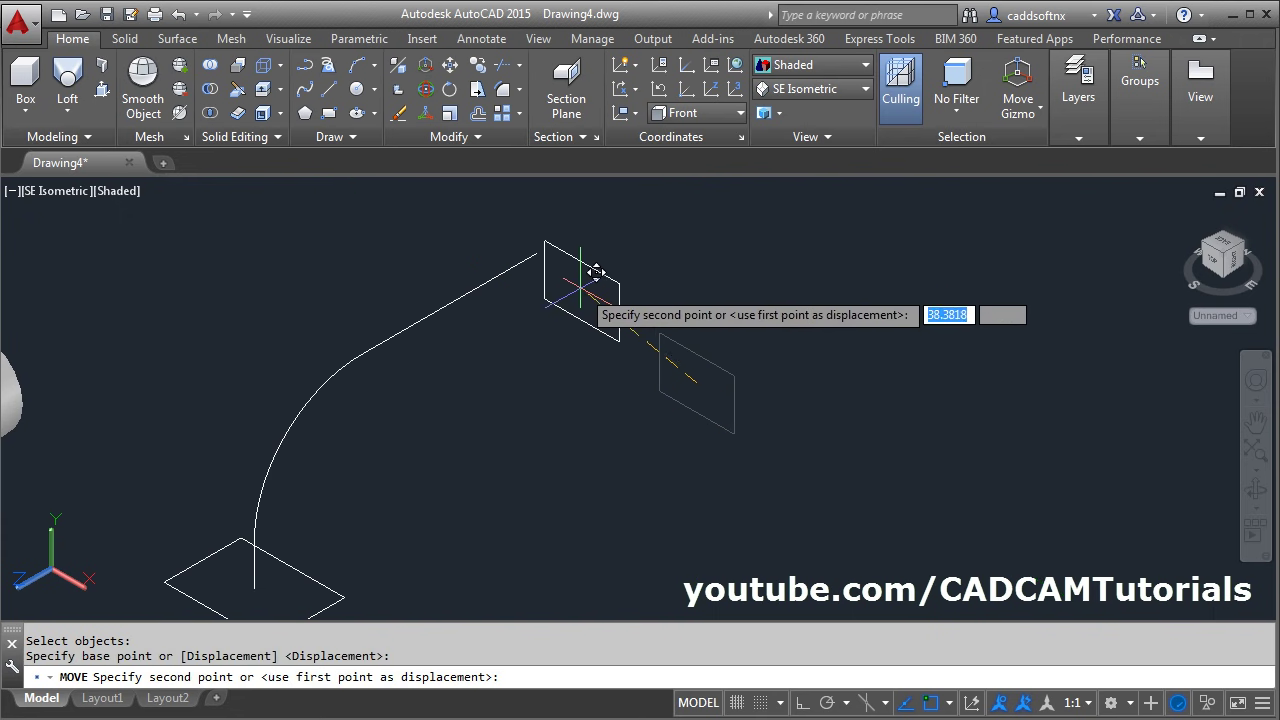
left_click(536, 255)
scroll(674, 311, "down", 2)
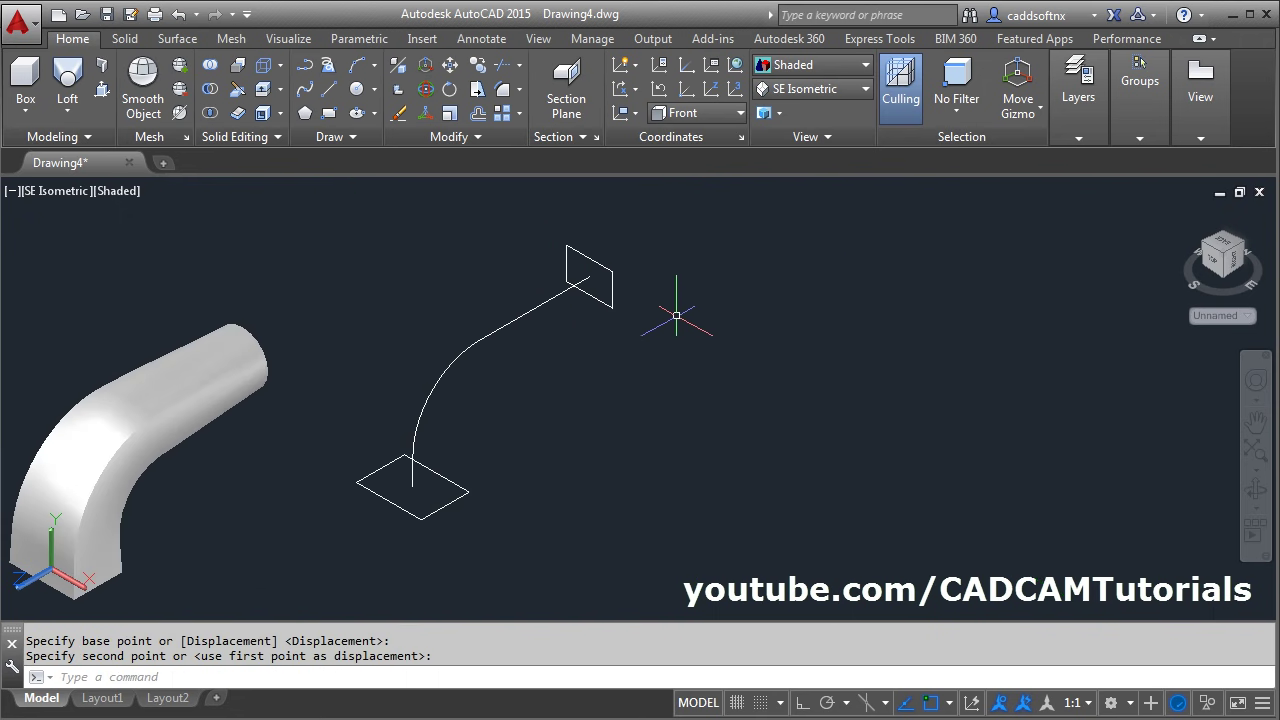
middle_click_drag(694, 383, 680, 434)
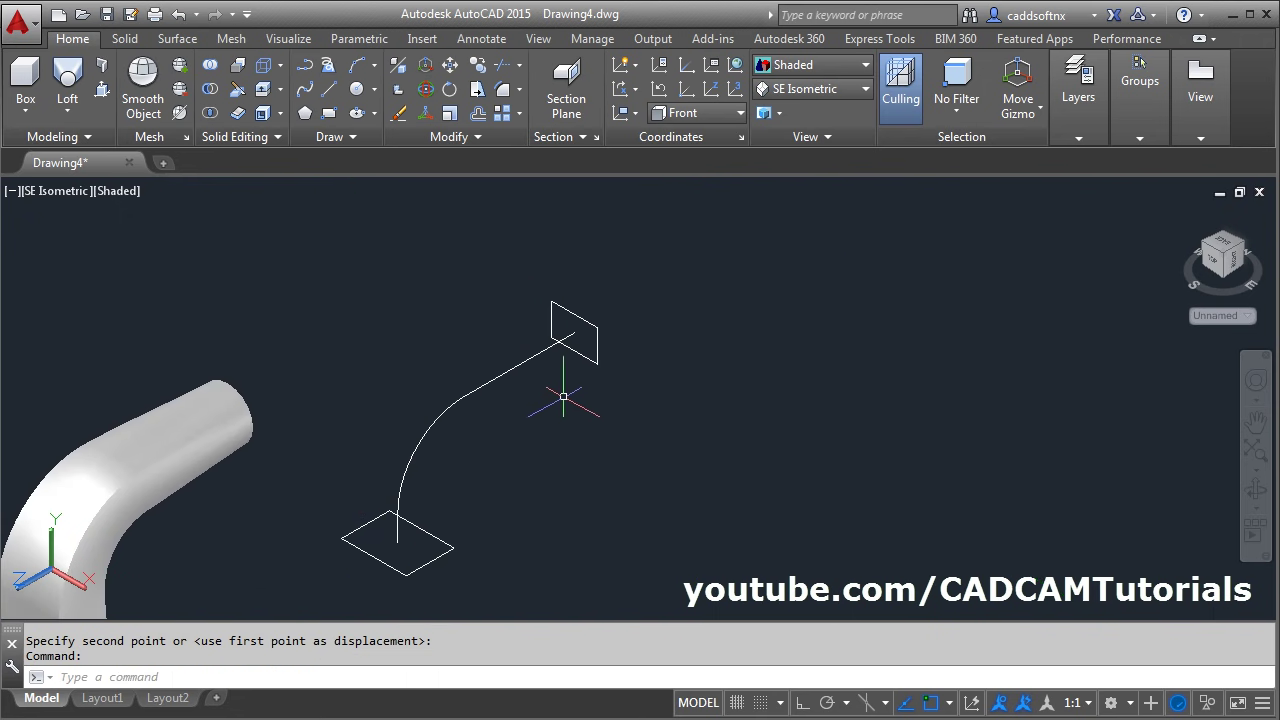
middle_click_drag(416, 494, 414, 466)
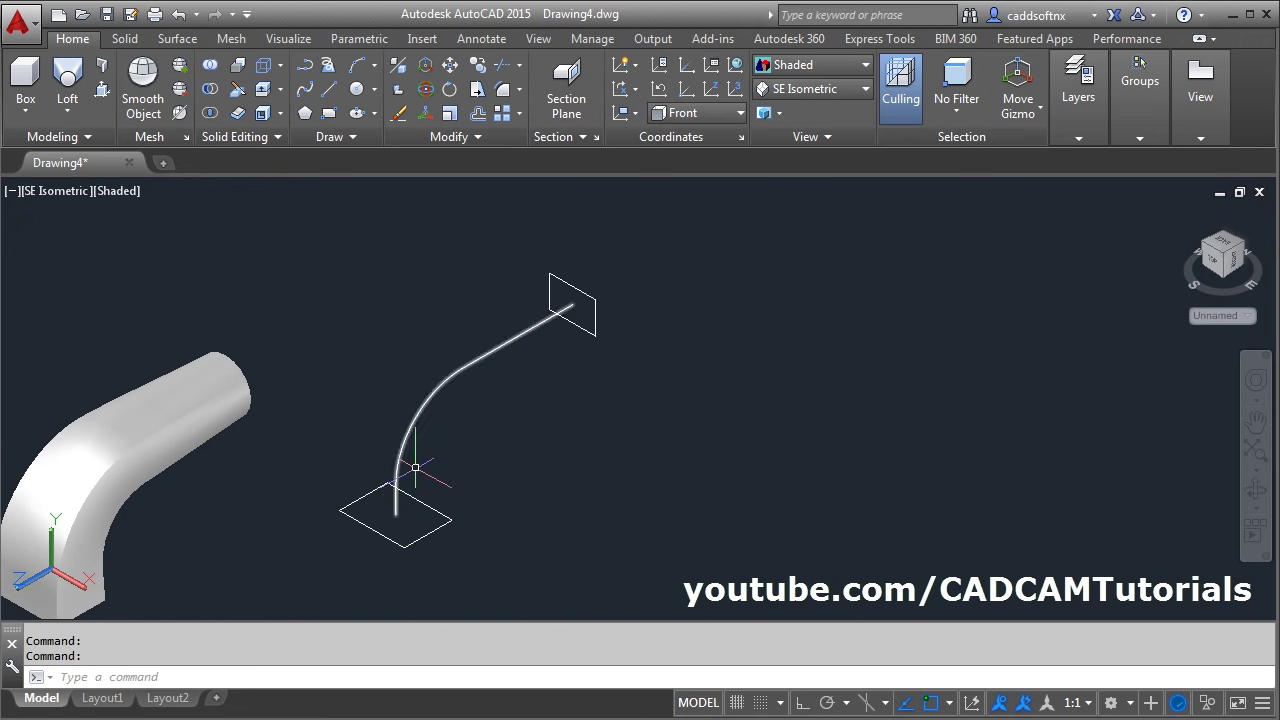
left_click(54, 508)
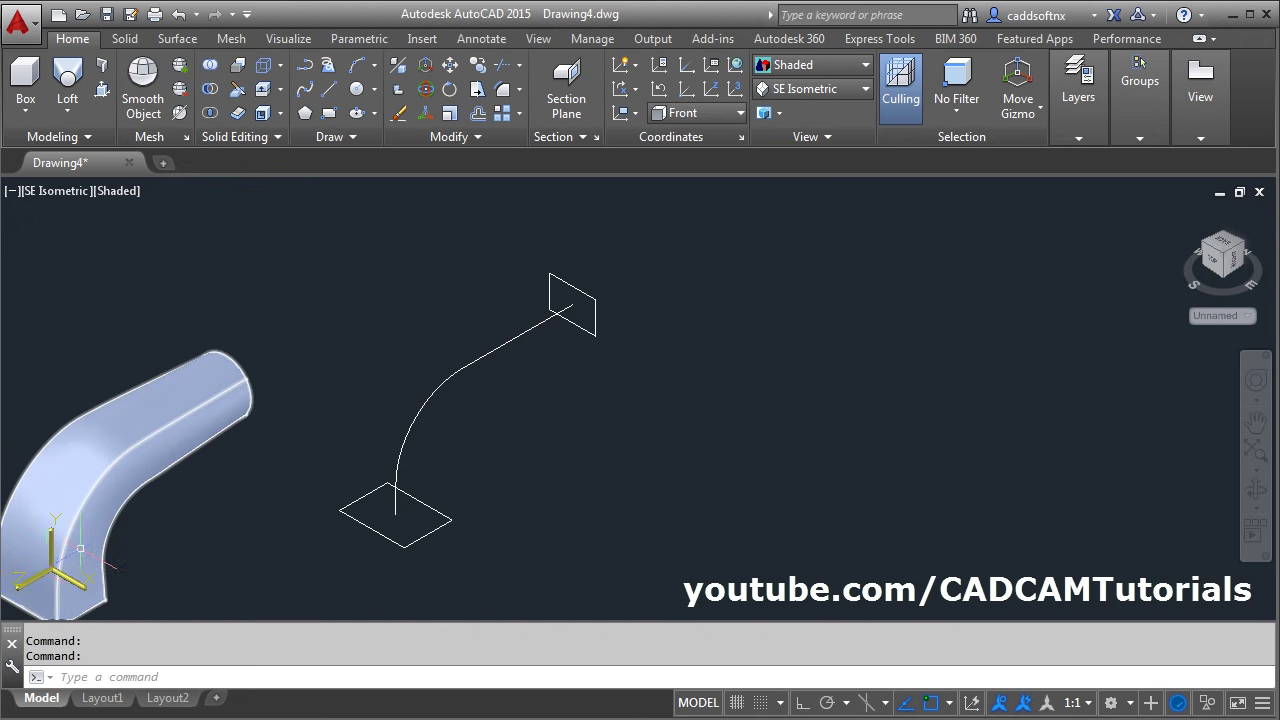
key("Escape")
left_click(686, 114)
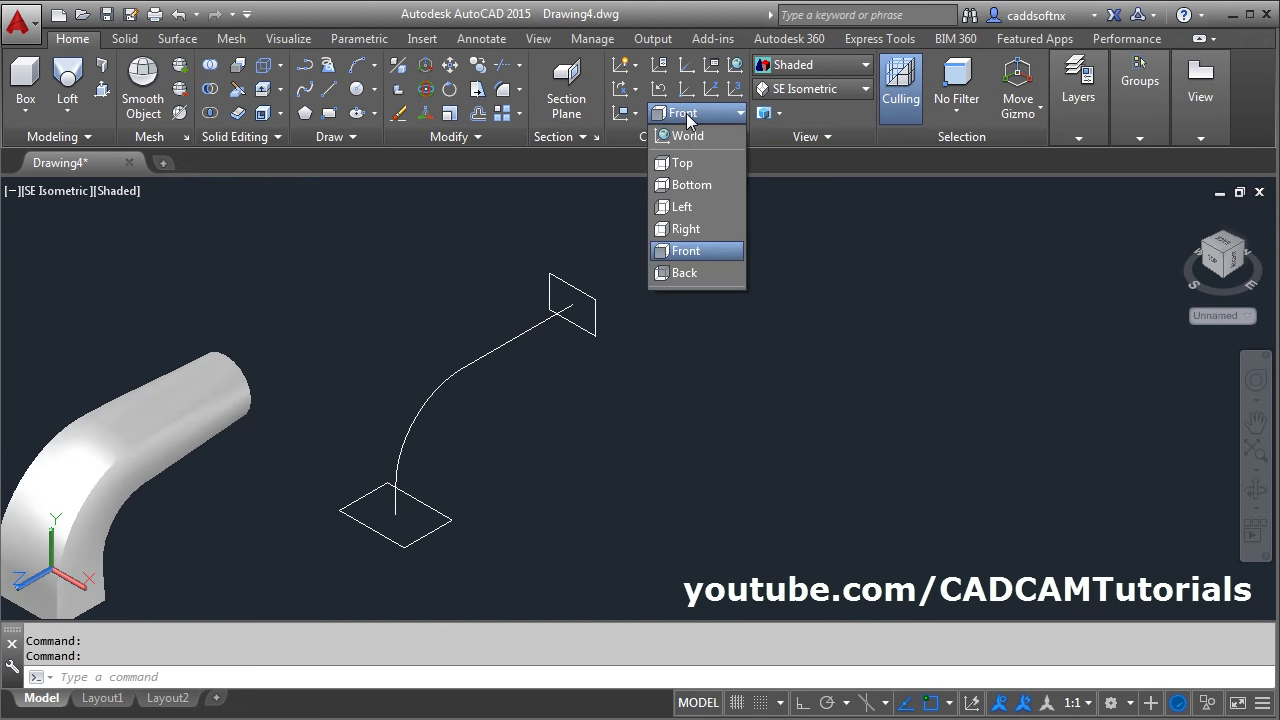
- Set the UCS to Right and draw the first polyline guide from the bottom square to the top square
left_click(687, 229)
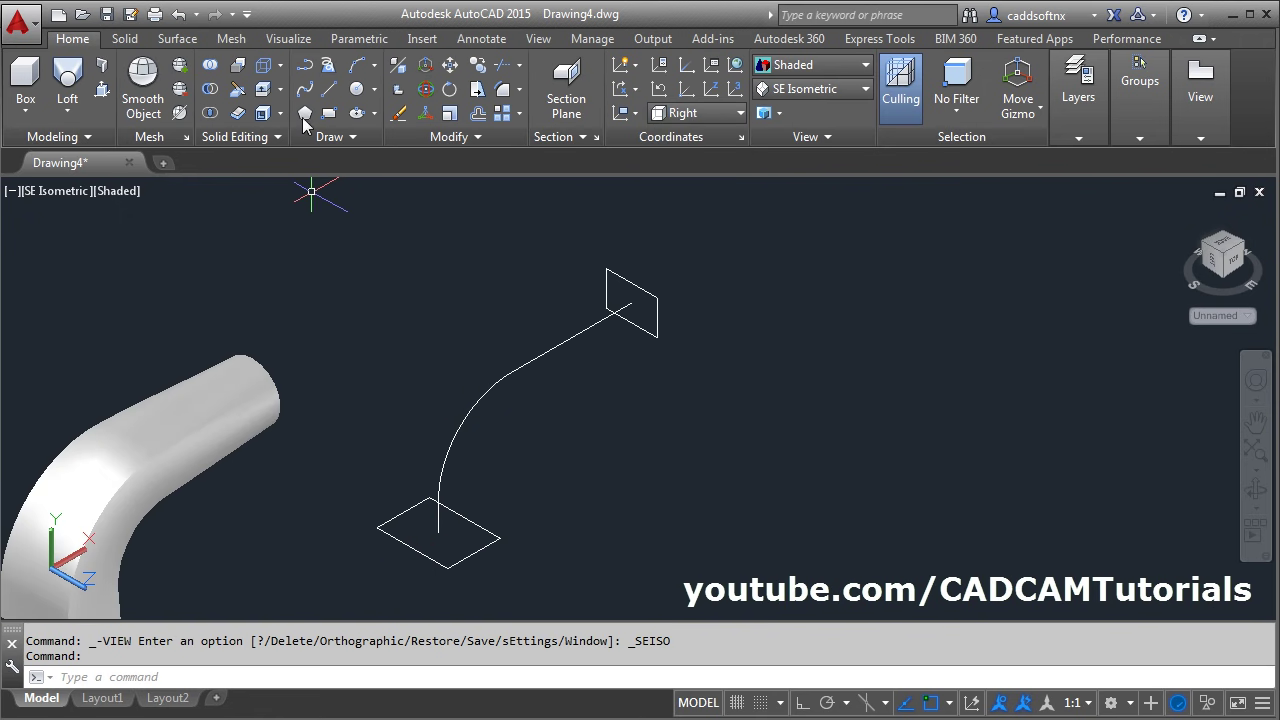
left_click(302, 68)
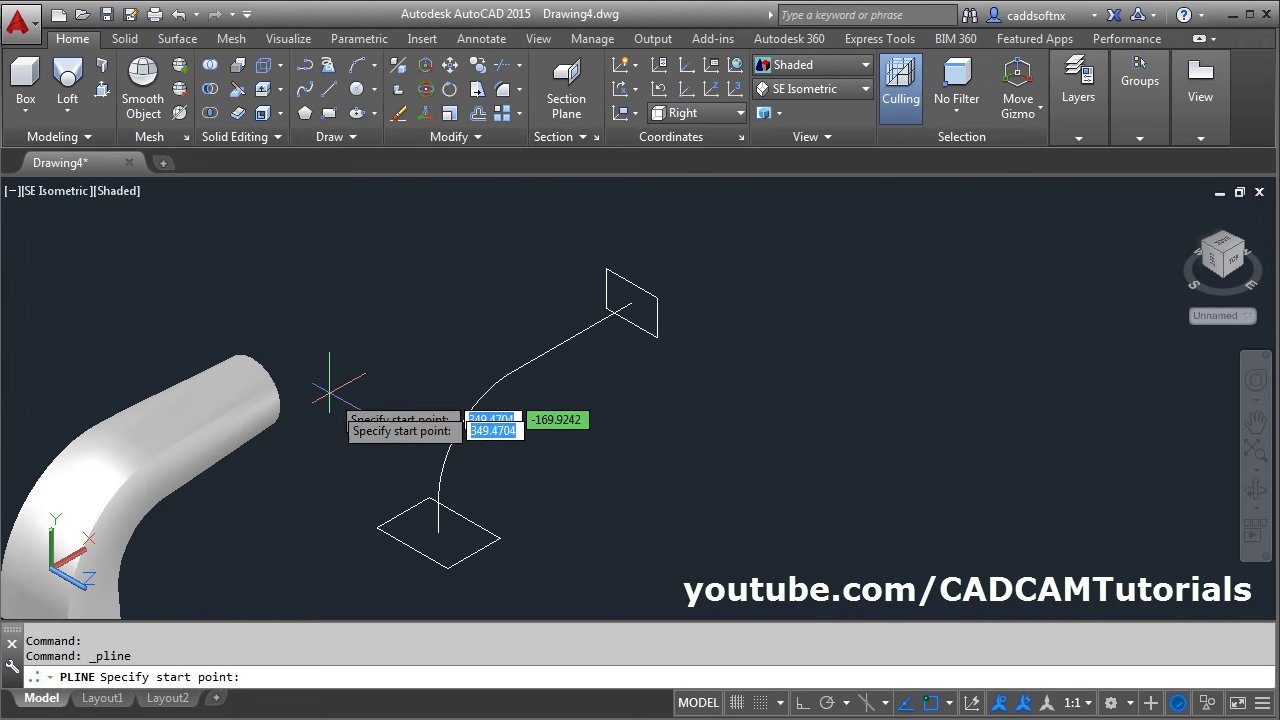
left_click(421, 551)
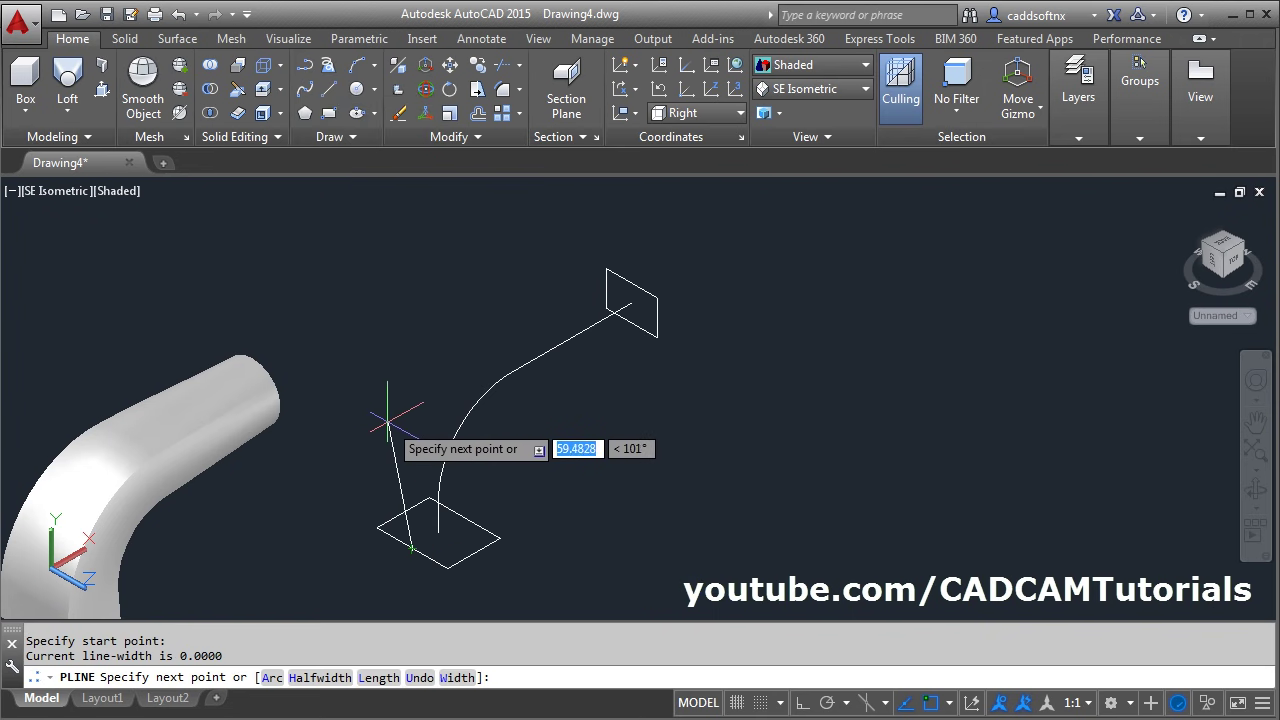
left_click(375, 412)
left_click(502, 265)
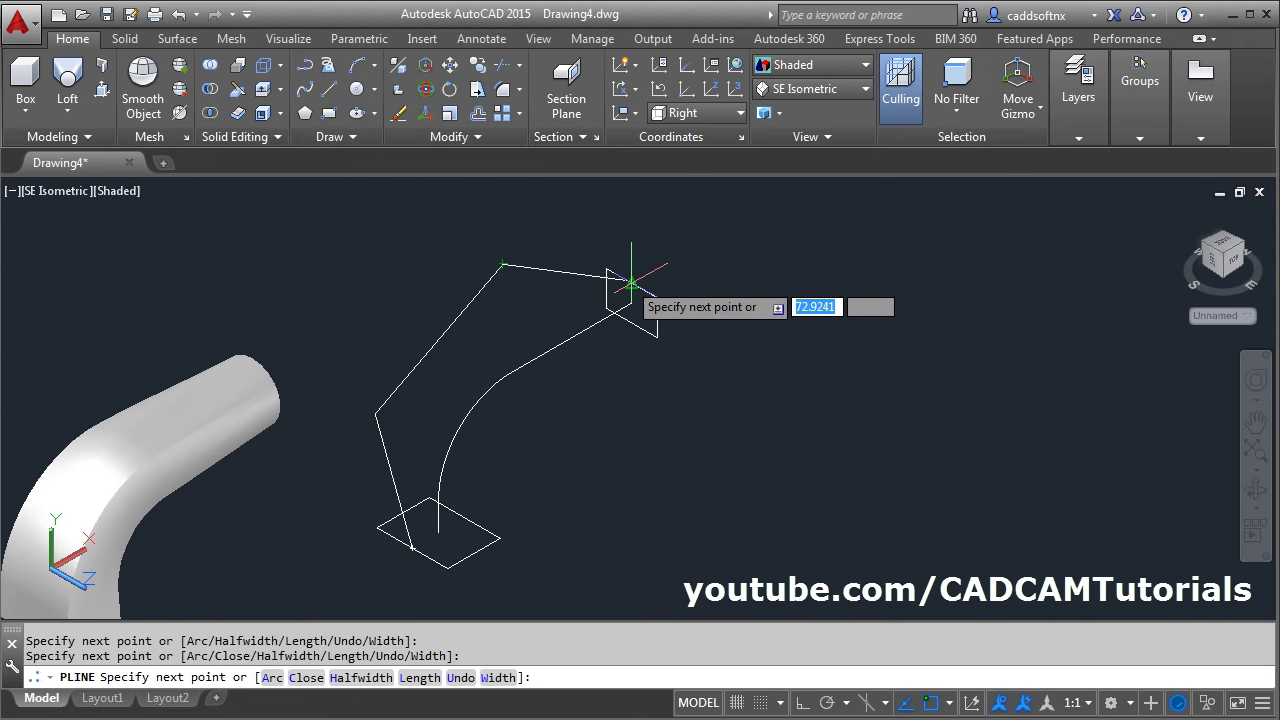
left_click(631, 284)
key("Return")
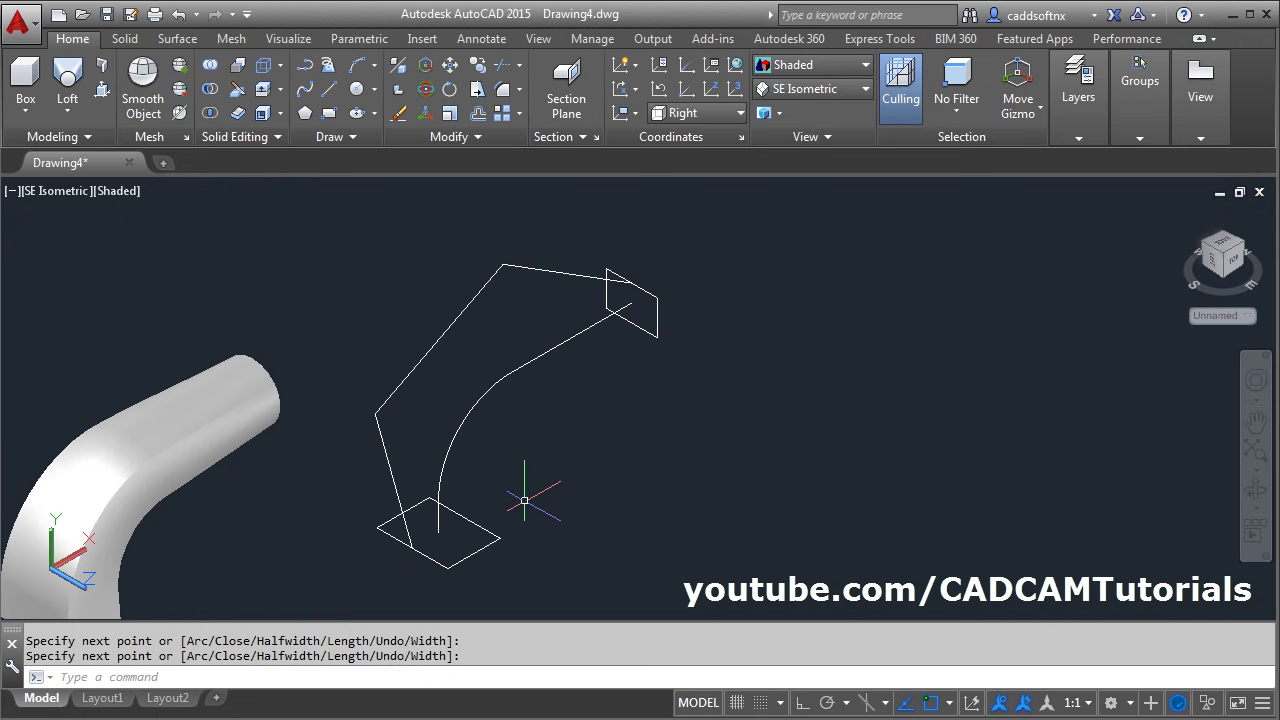
- Draw a second polyline guide between the two squares on the other side of the path
key("Return")
left_click(465, 517)
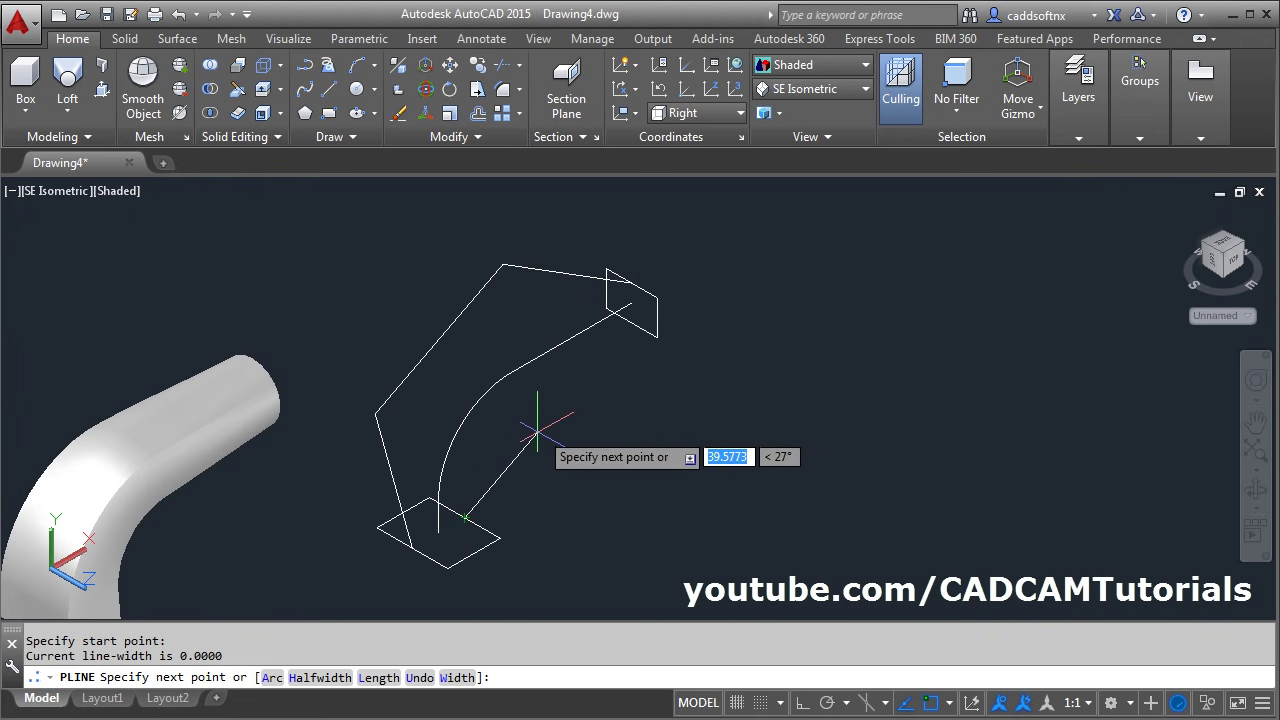
left_click(526, 410)
left_click(631, 323)
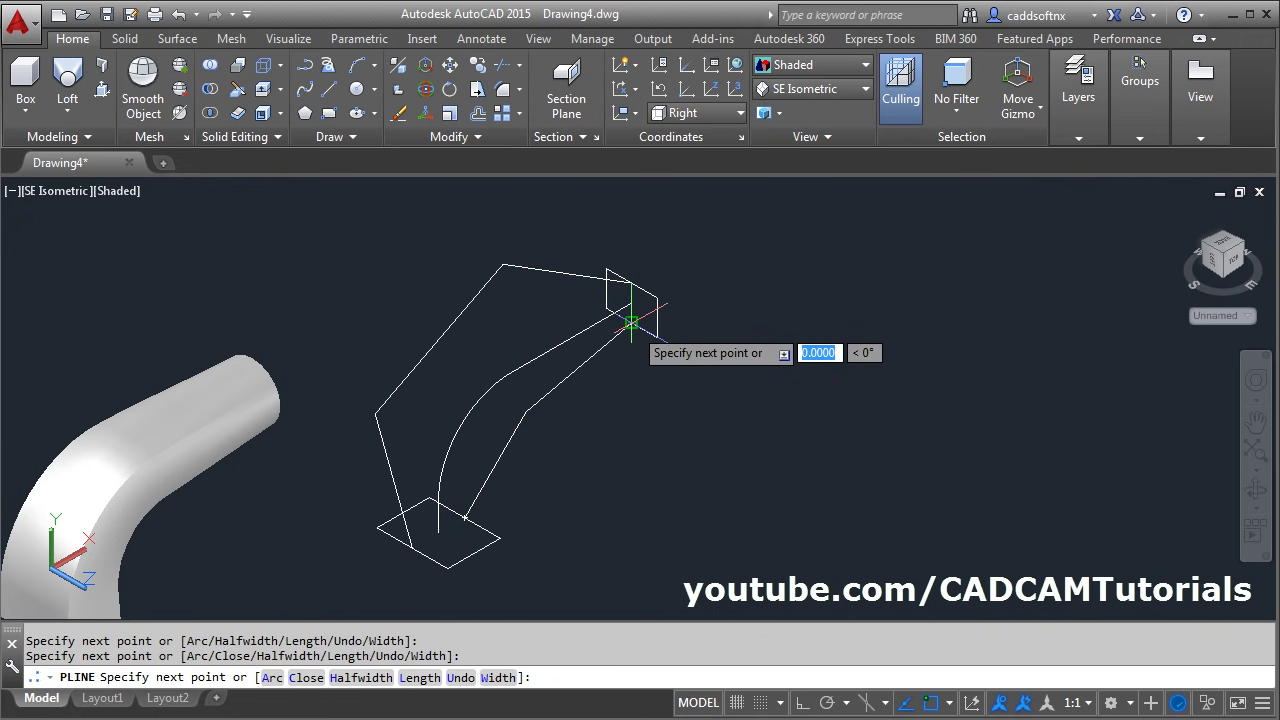
key("Return")
middle_click_drag(645, 445, 586, 477, "shift")
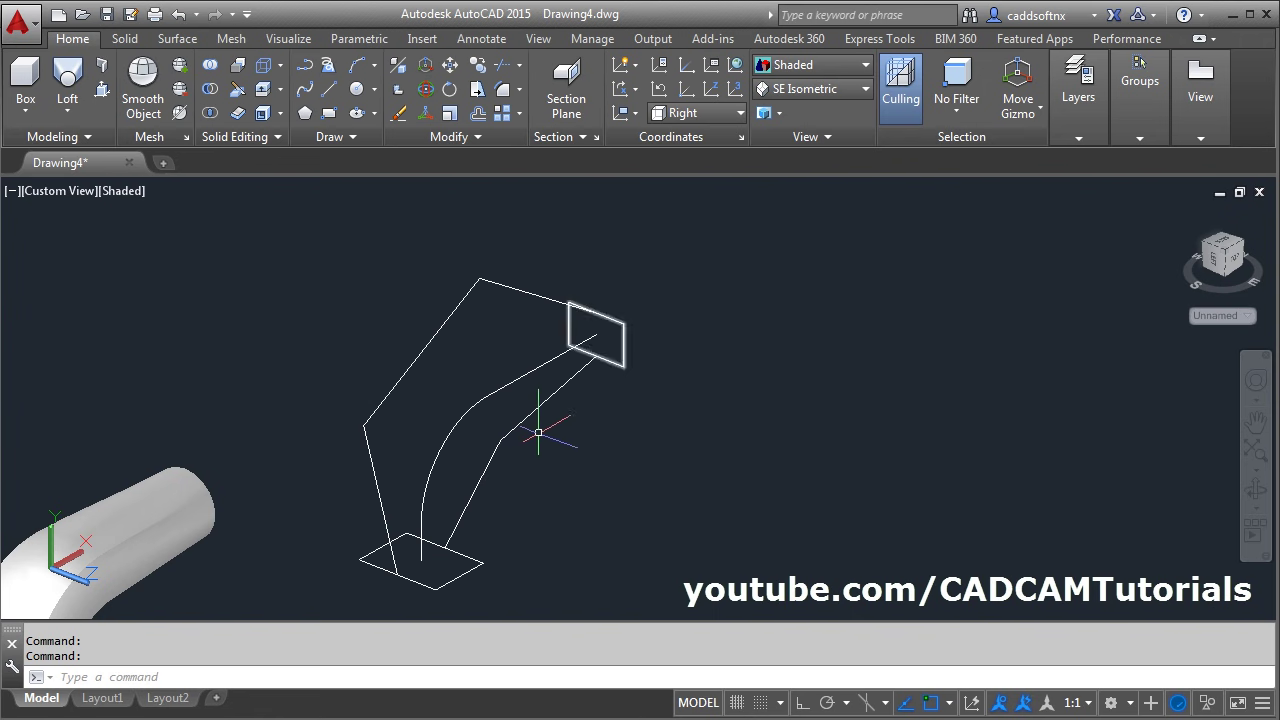
scroll(537, 437, "down", 3)
scroll(420, 347, "up", 5)
- Spline-fit both guide polylines into smooth curves
left_click(415, 338)
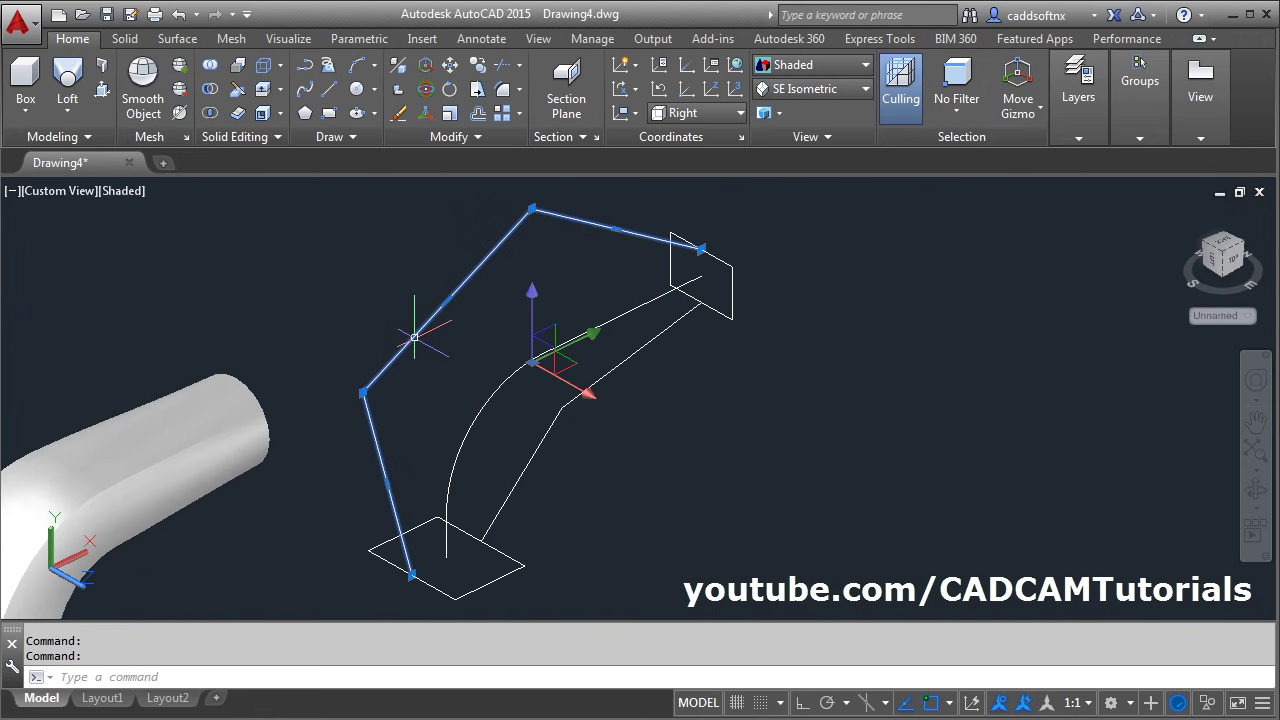
right_click(415, 338)
mouse_move(512, 318)
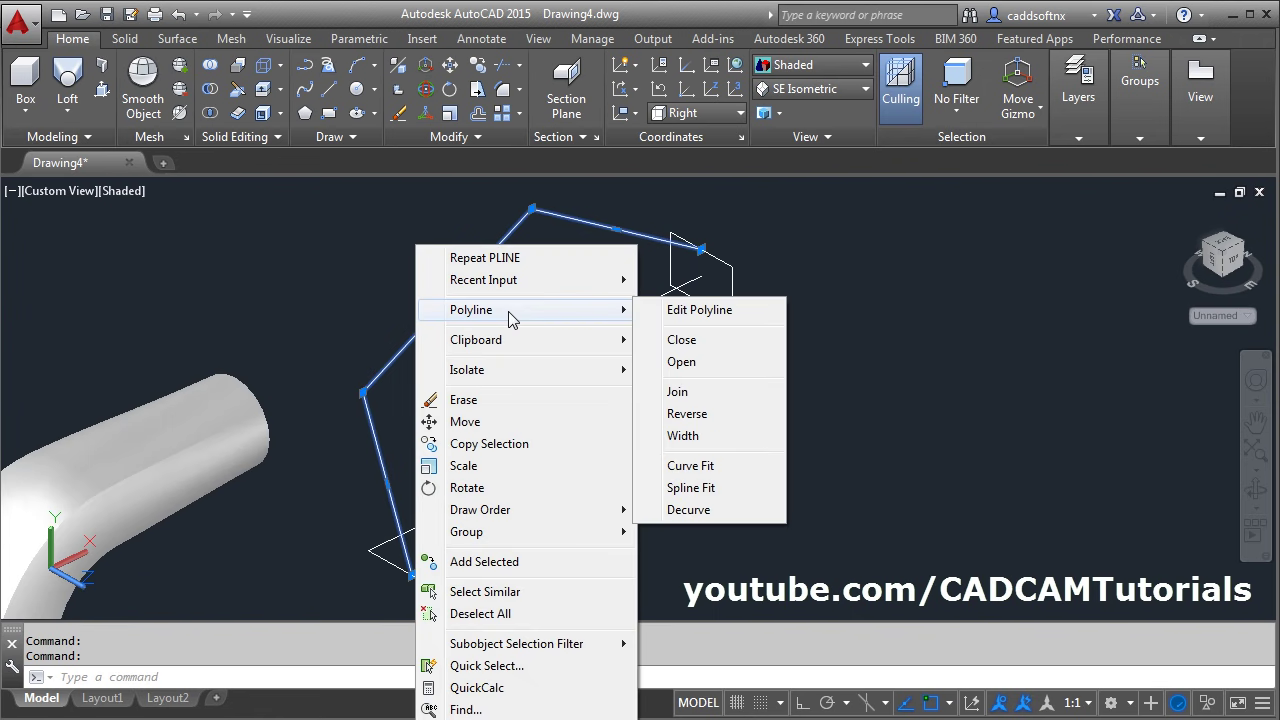
left_click(690, 488)
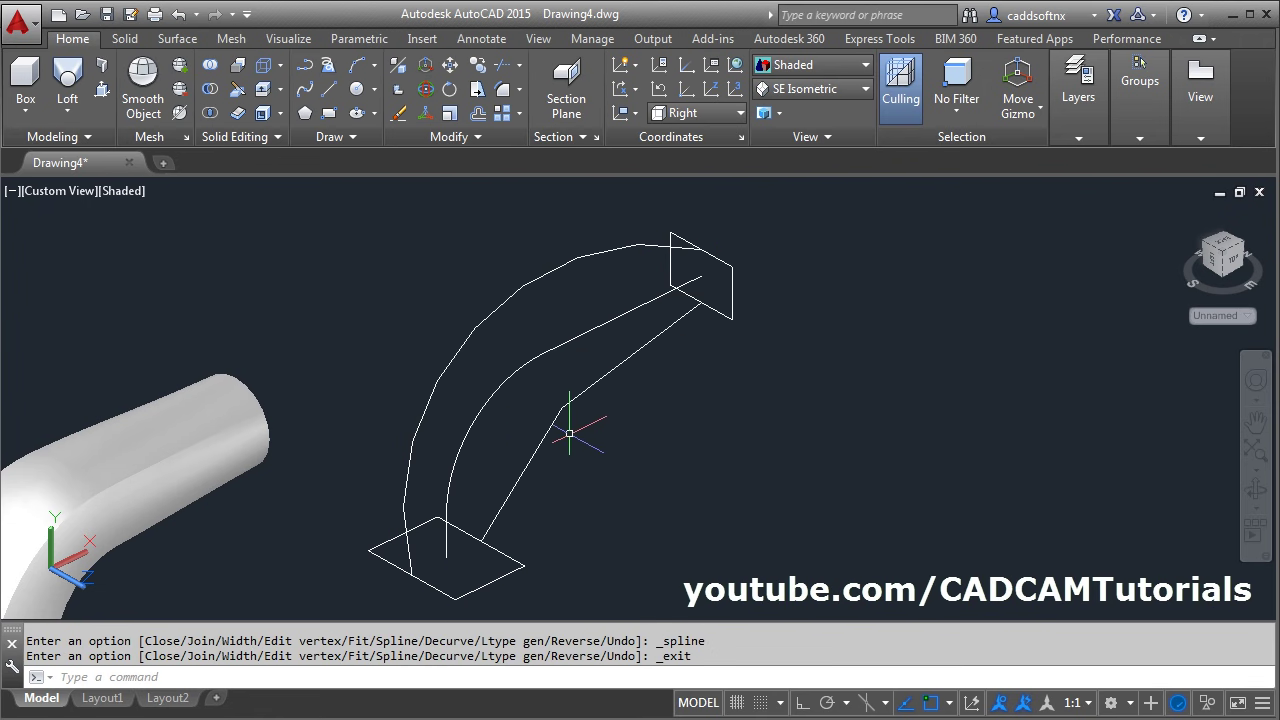
middle_click_drag(569, 433, 543, 391, "shift")
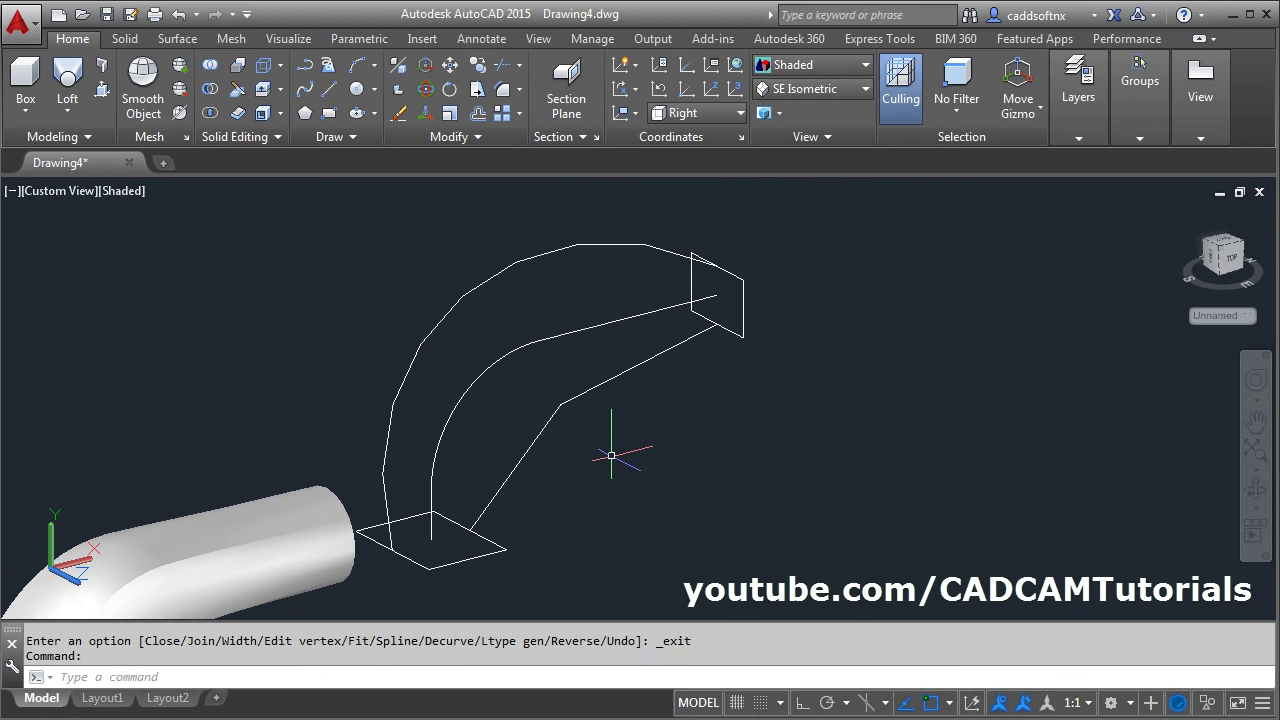
left_click(545, 420)
right_click(553, 398)
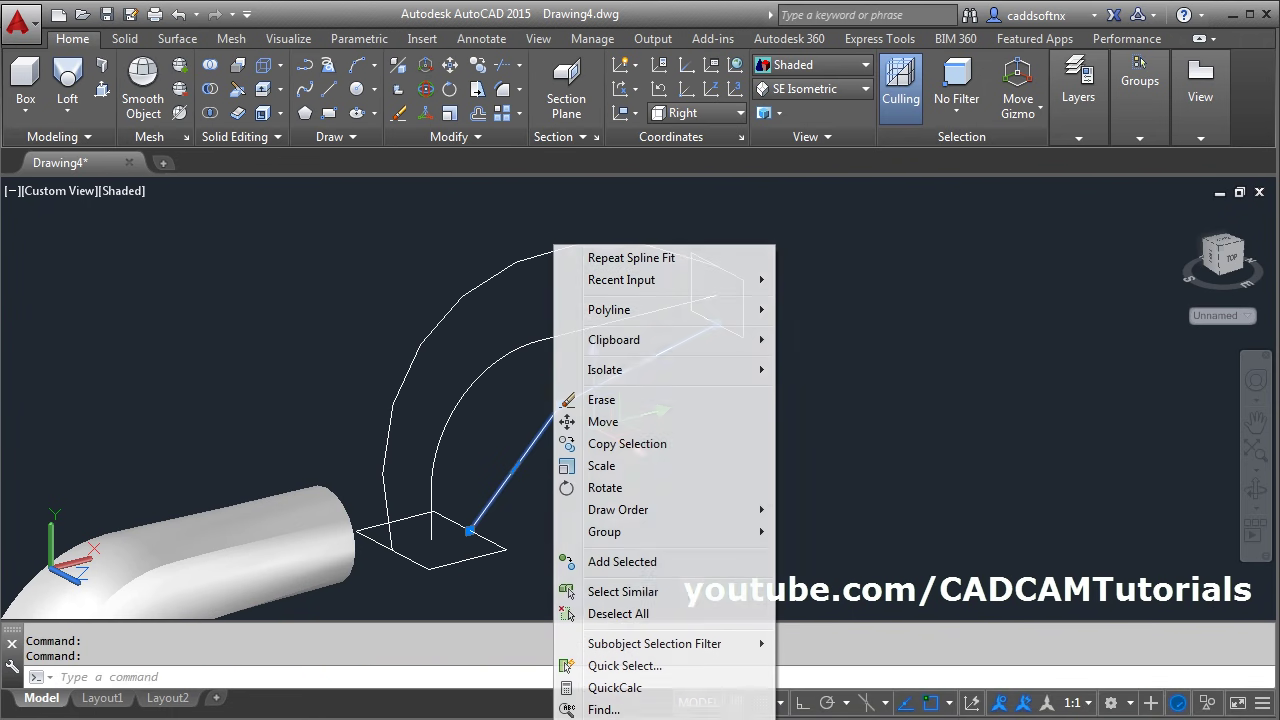
mouse_move(637, 315)
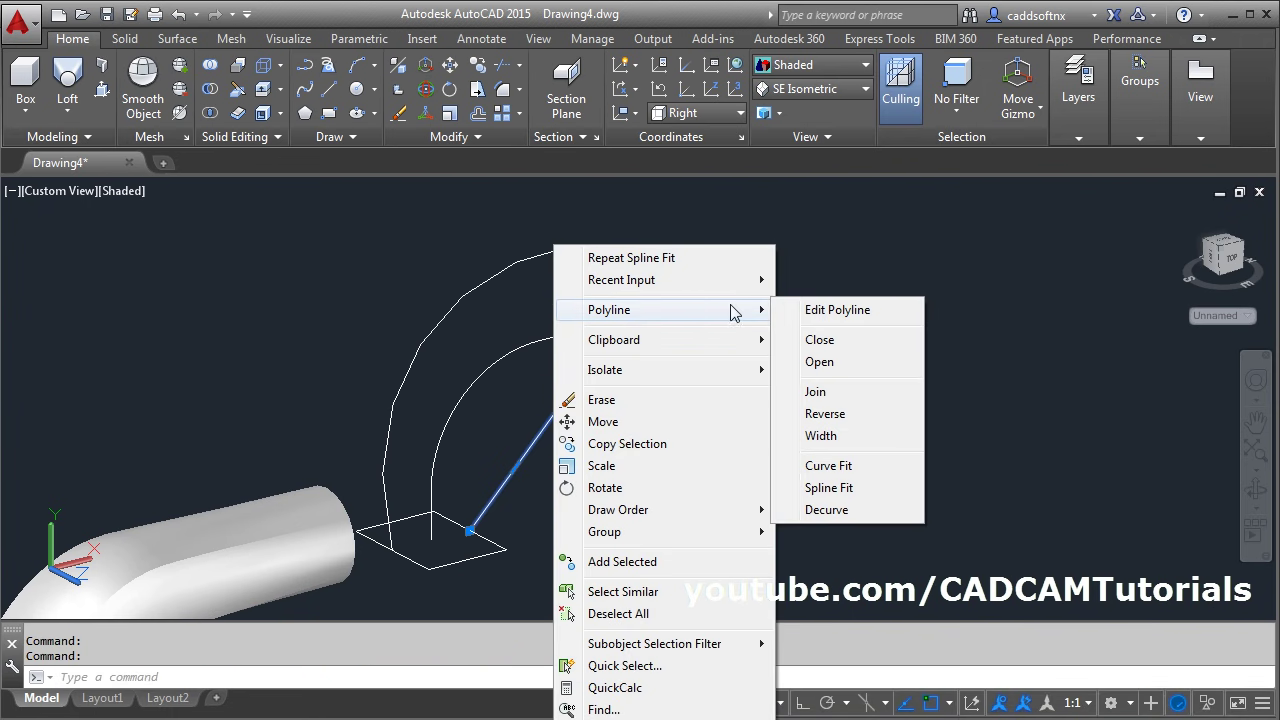
left_click(852, 487)
middle_click_drag(640, 460, 614, 435, "shift")
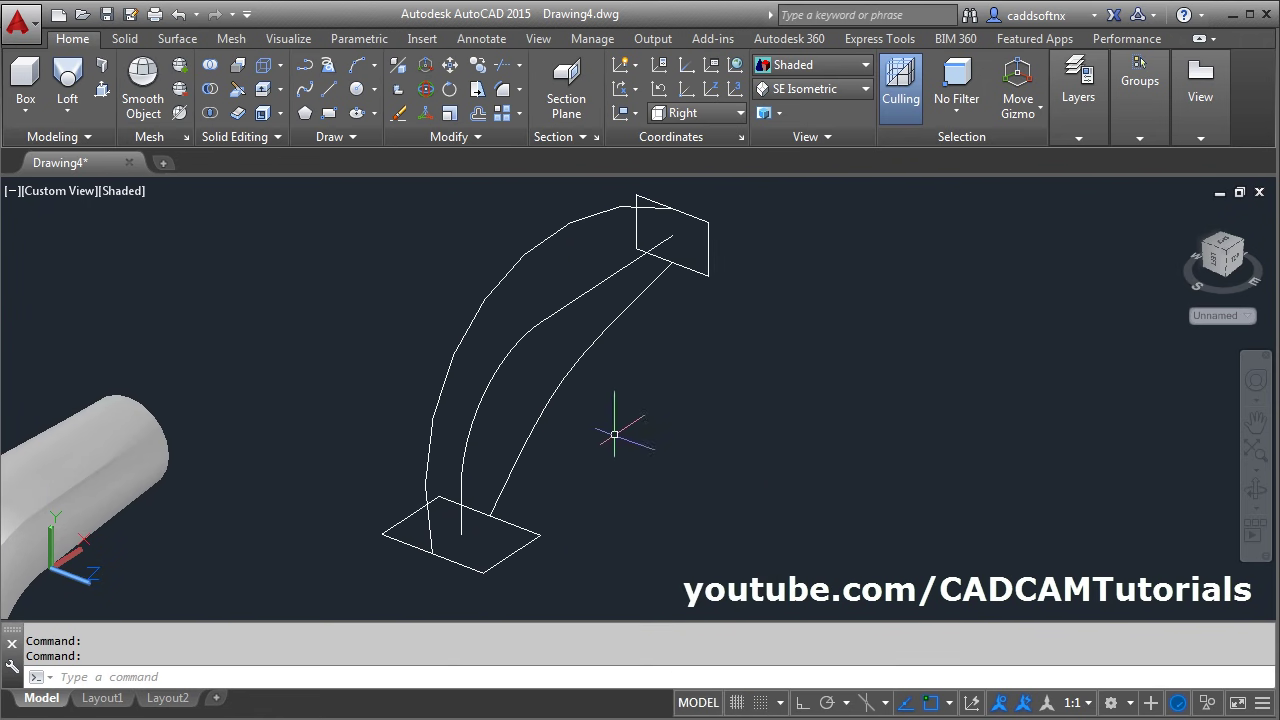
- Loft from the bottom square to the top square, guided by the left and right curves
left_click(68, 82)
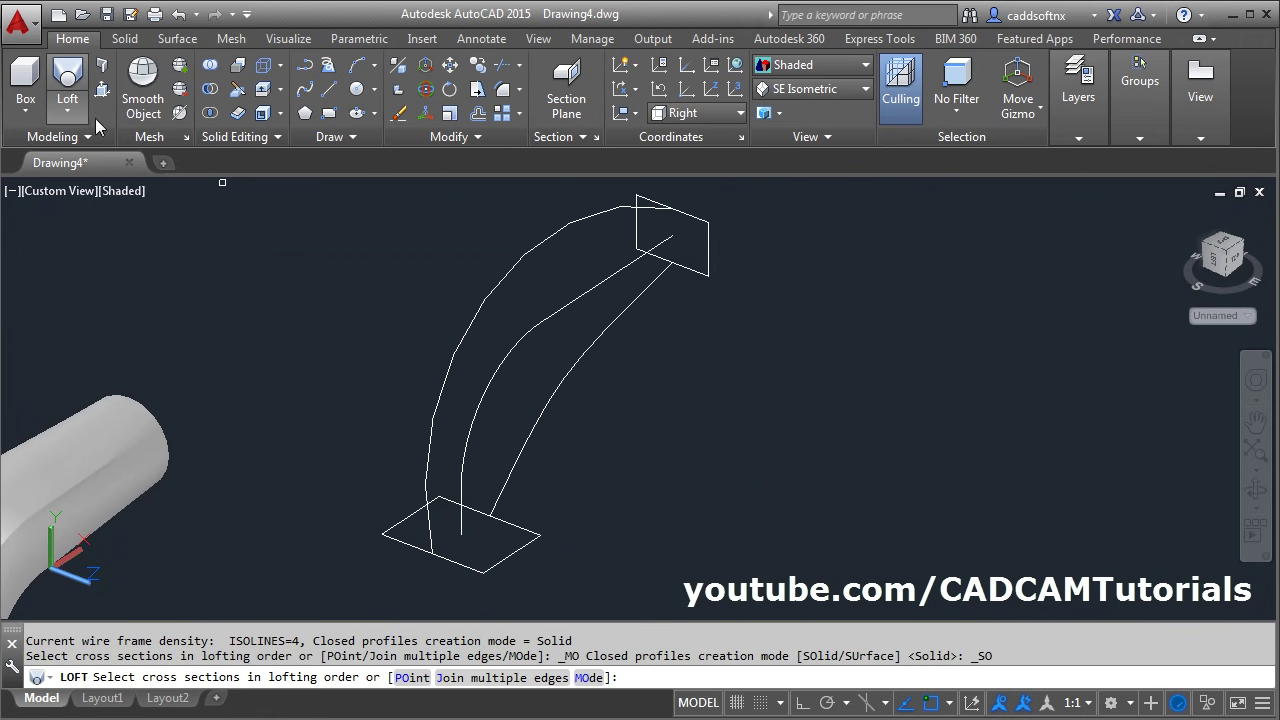
left_click(510, 560)
left_click(700, 271)
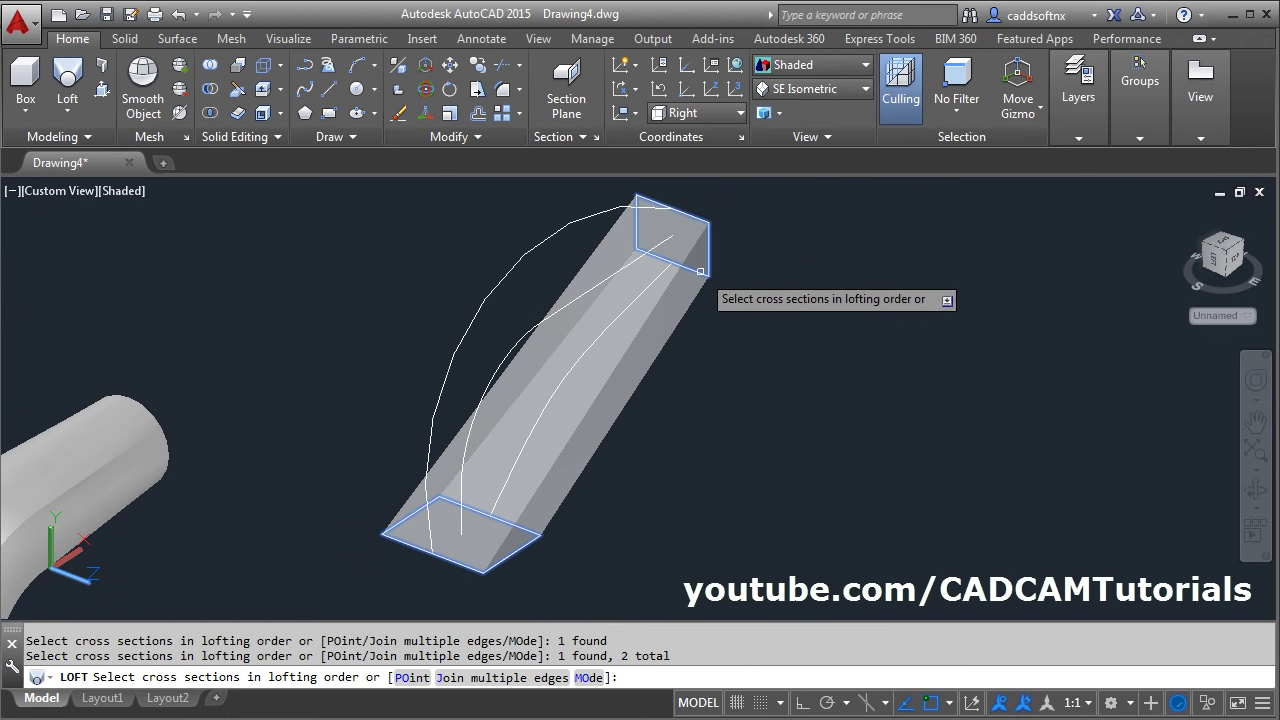
key("Return")
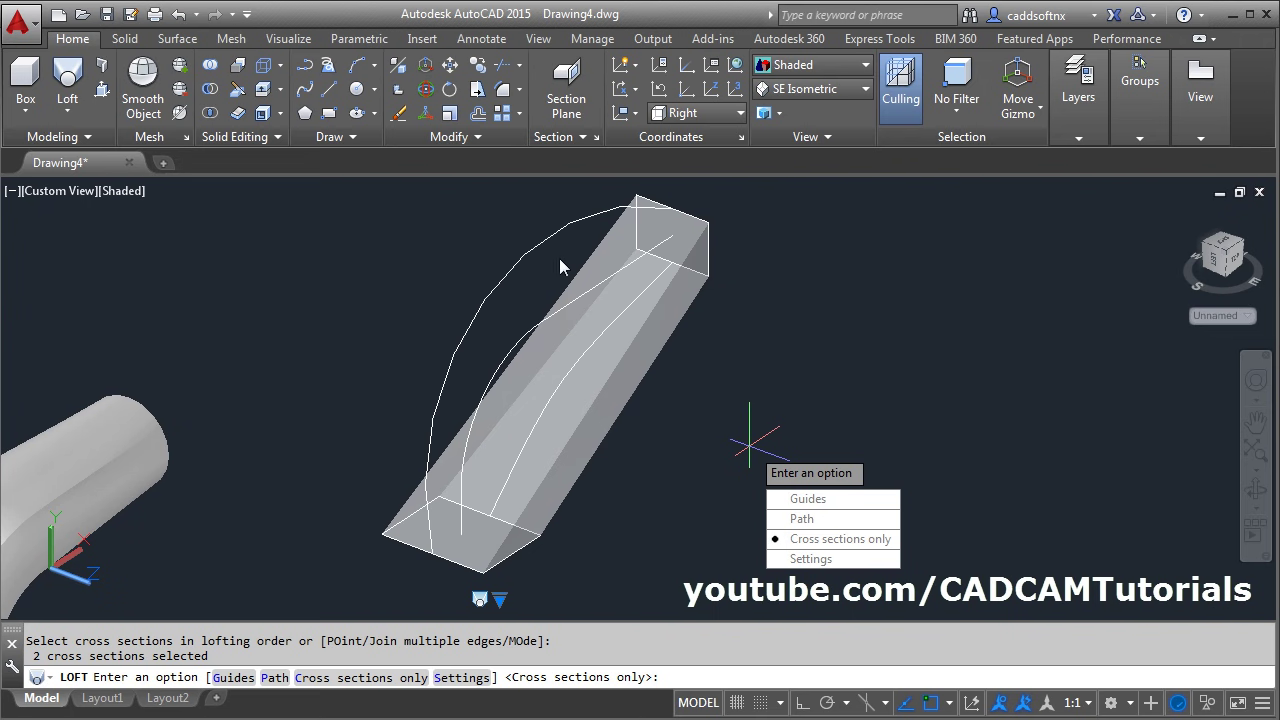
left_click(836, 500)
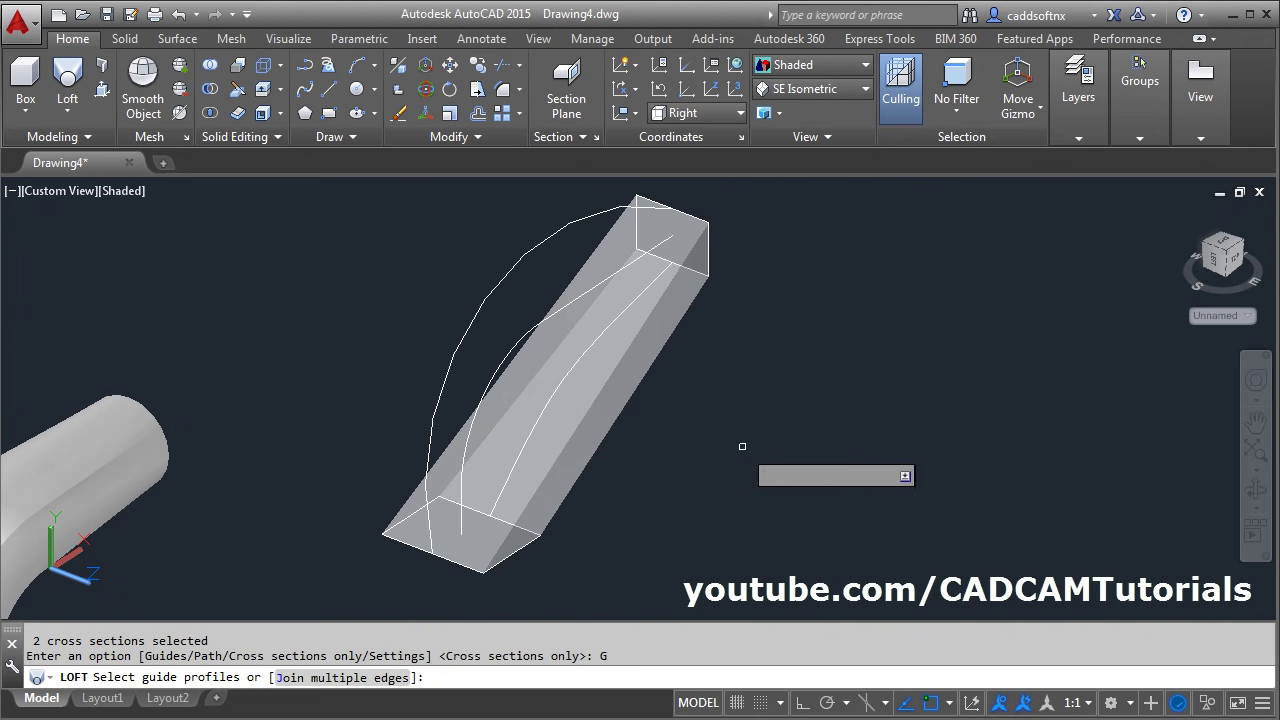
left_click(455, 358)
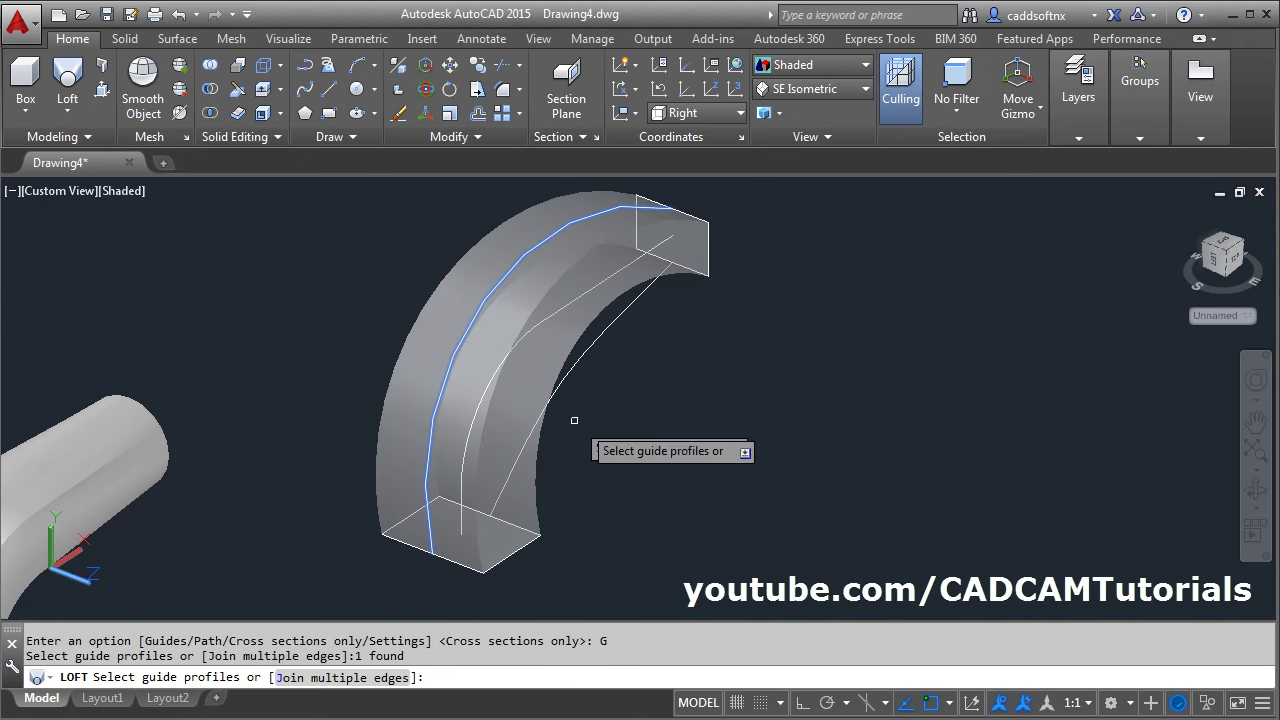
left_click(585, 353)
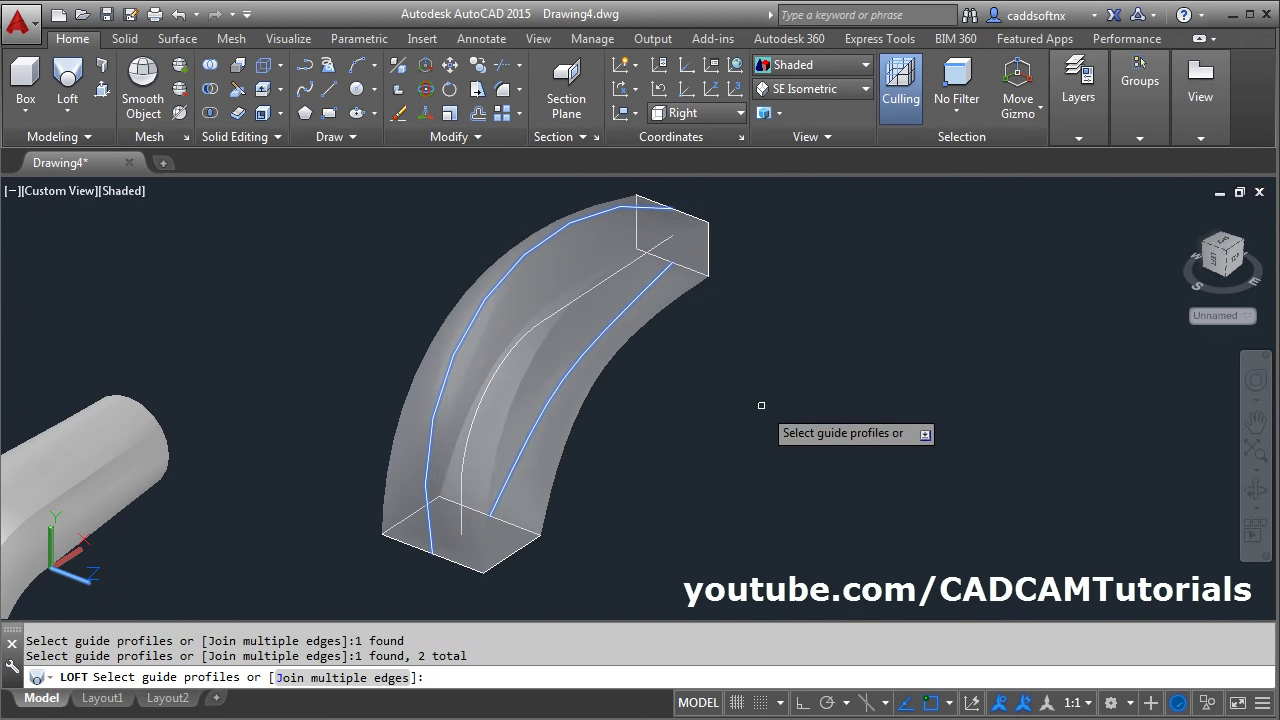